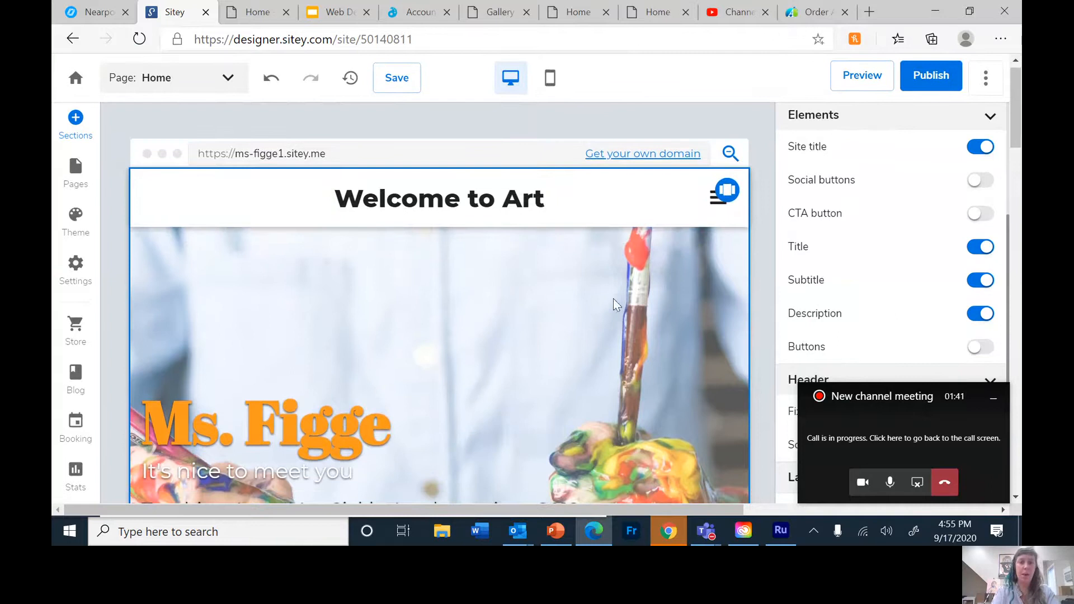
# Step: Open the logo maker from the logo section of the site's settings
pyautogui.scroll(-5, 571, 317)
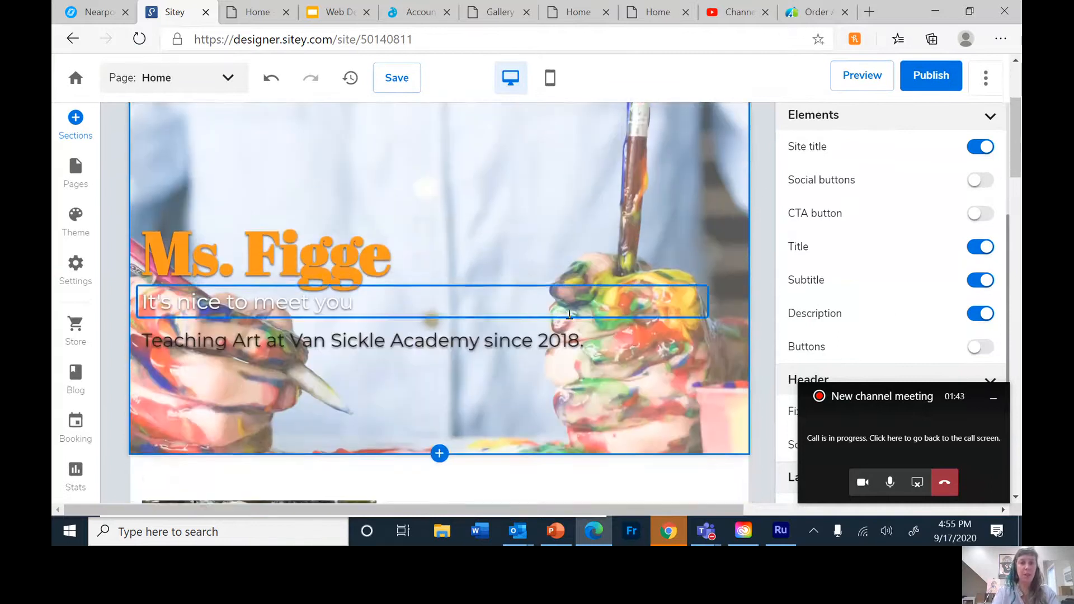
pyautogui.scroll(6, 569, 313)
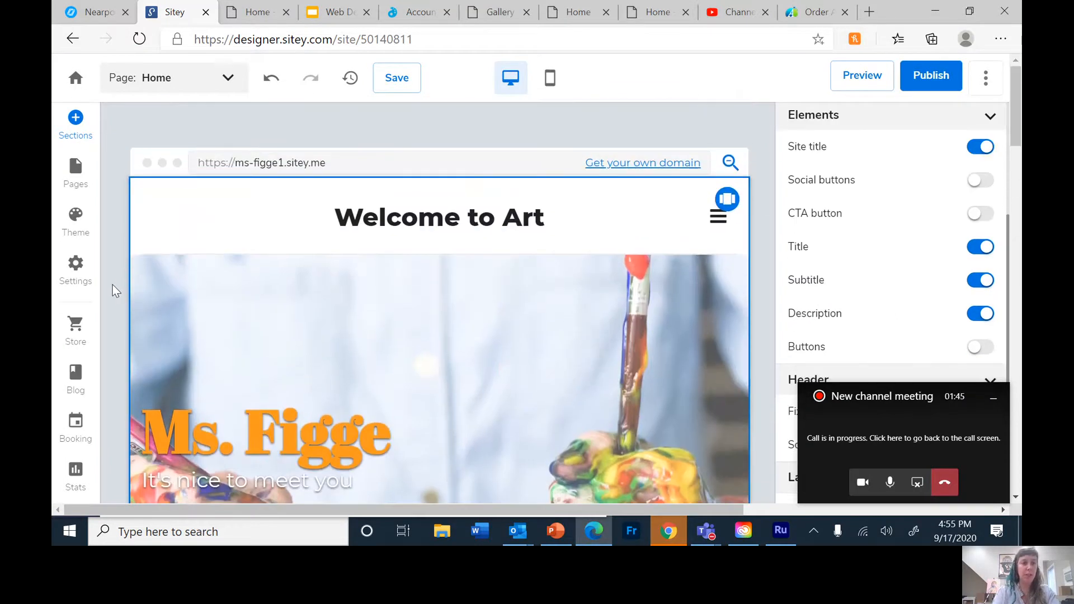
pyautogui.click(83, 272)
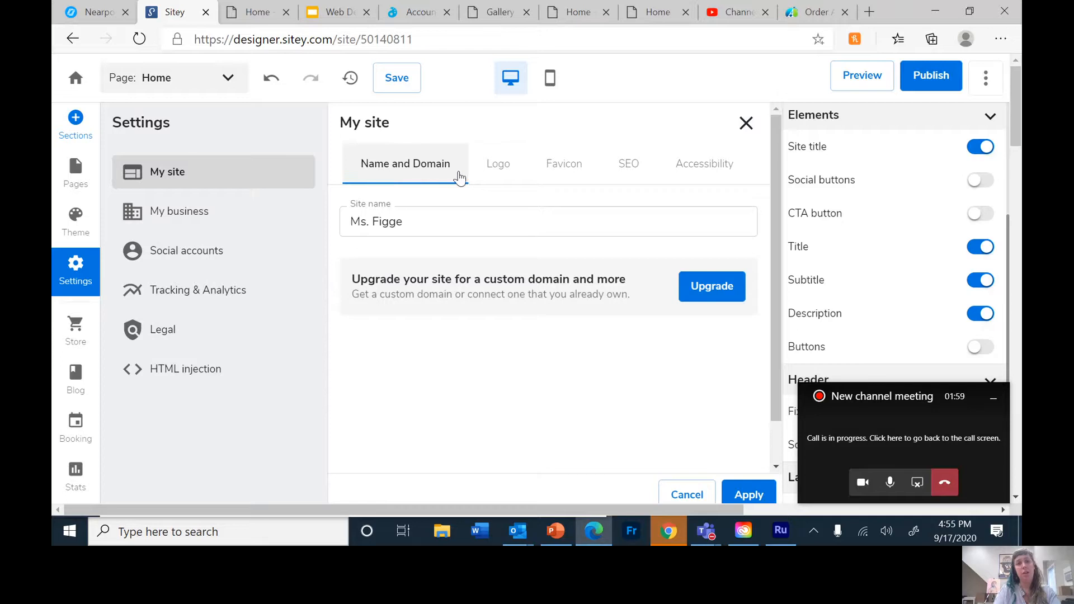
pyautogui.click(498, 168)
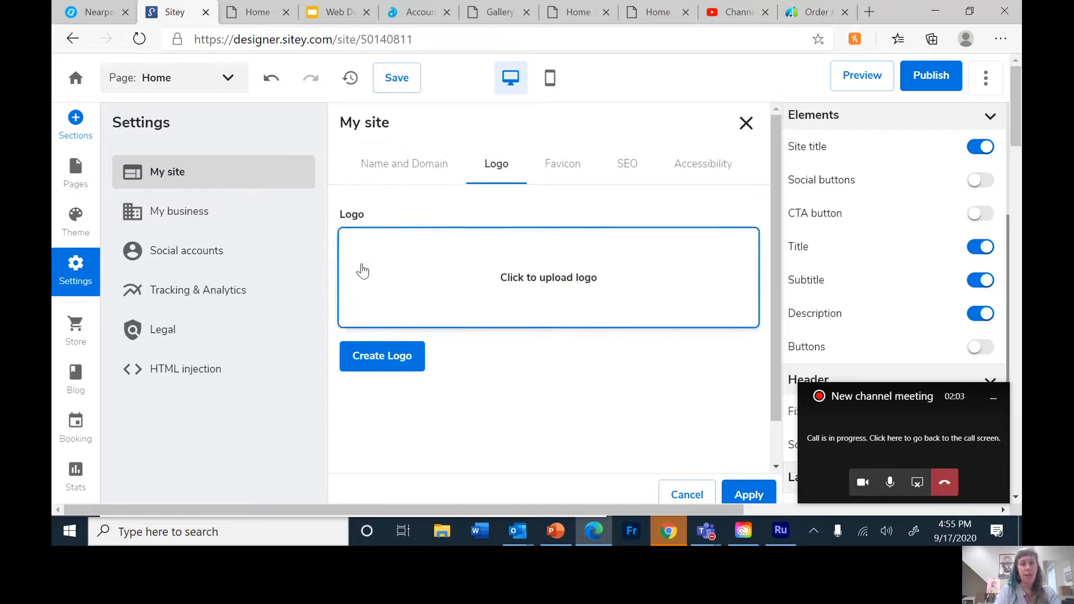
pyautogui.click(386, 363)
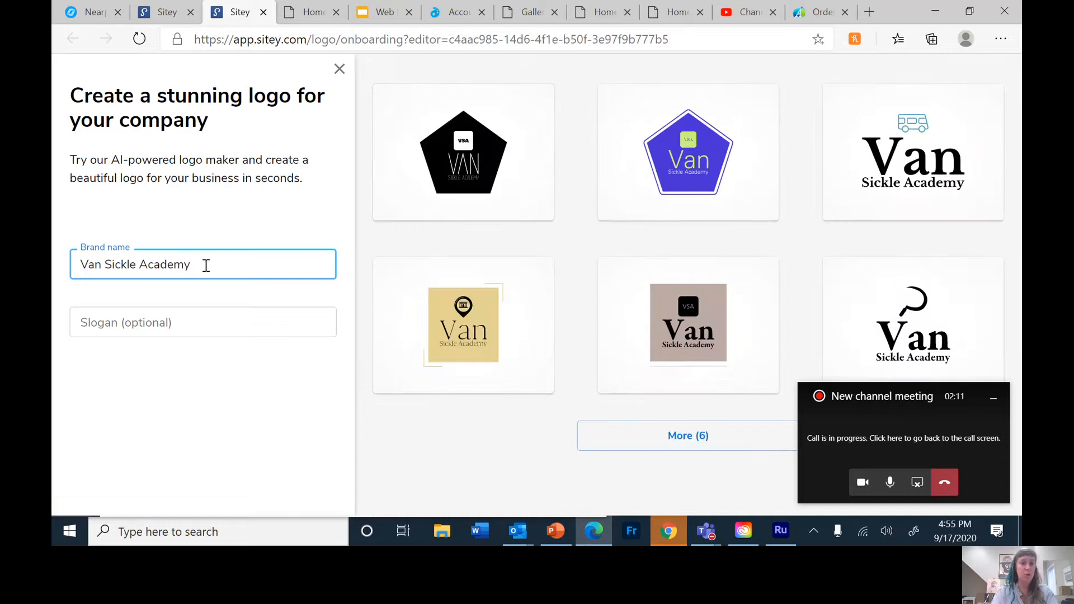
# Step: Replace the logo's brand name with the teacher's surname, capitalizing only its first letter
pyautogui.moveTo(206, 266); pyautogui.dragTo(54, 268)
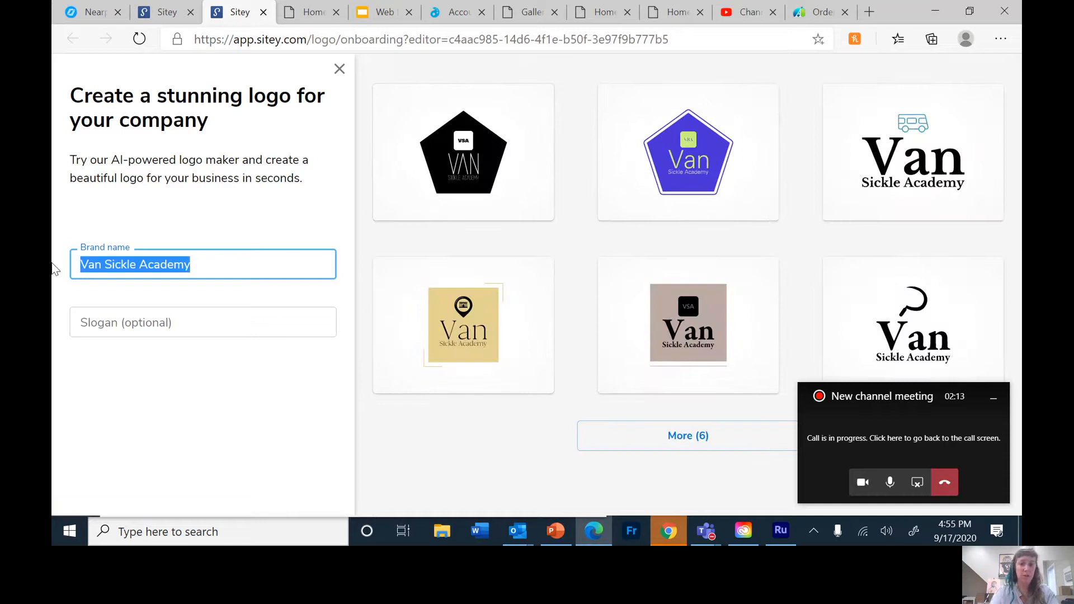
pyautogui.write('FIGGE')
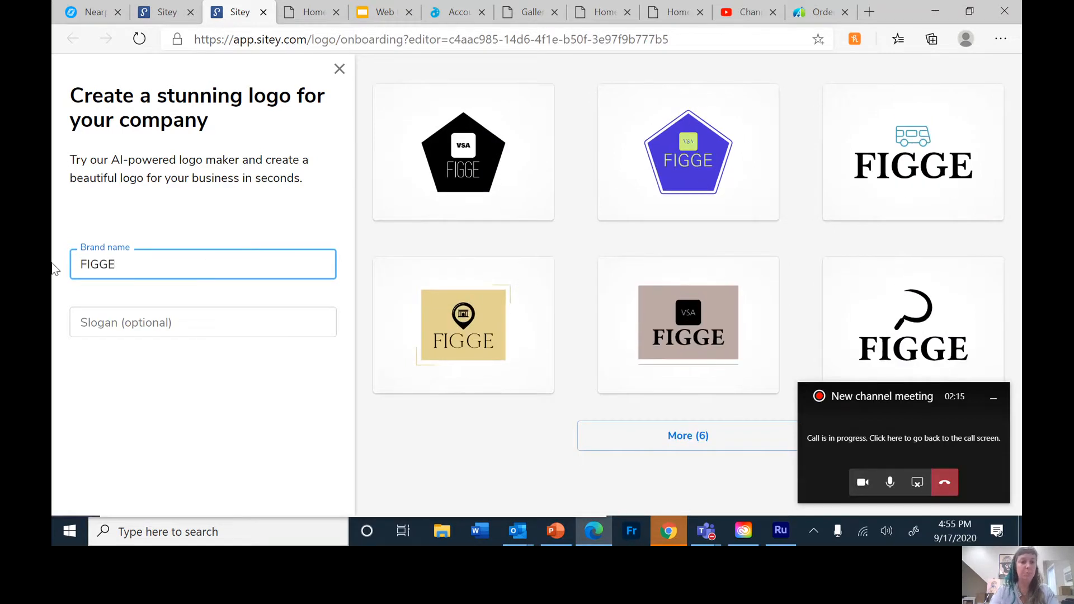
pyautogui.press('BackSpace')
pyautogui.press('BackSpace')
pyautogui.press('BackSpace')
pyautogui.press('BackSpace')
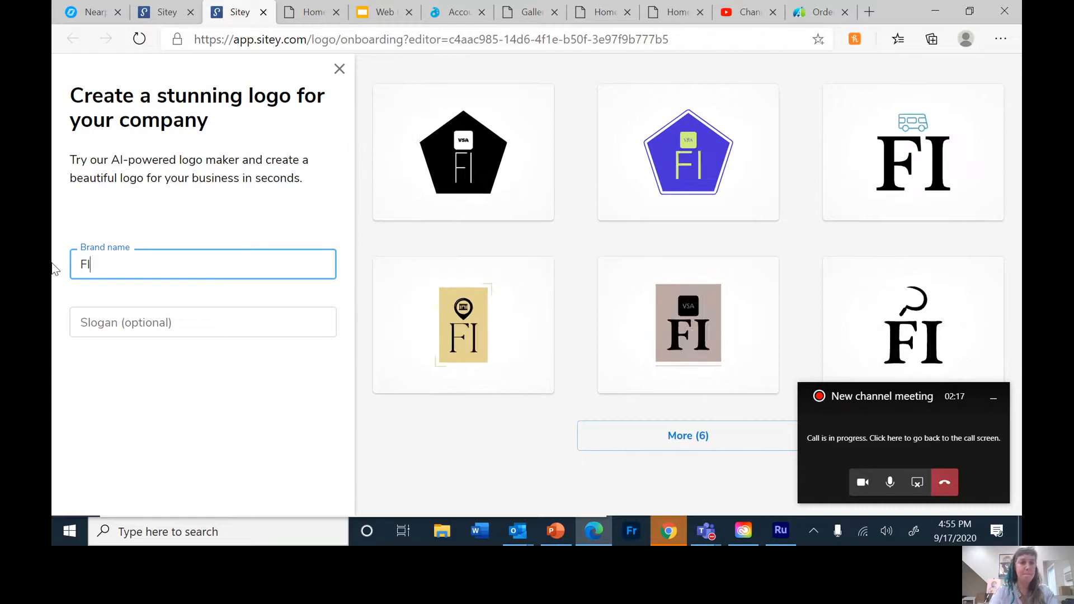
pyautogui.write('igge')
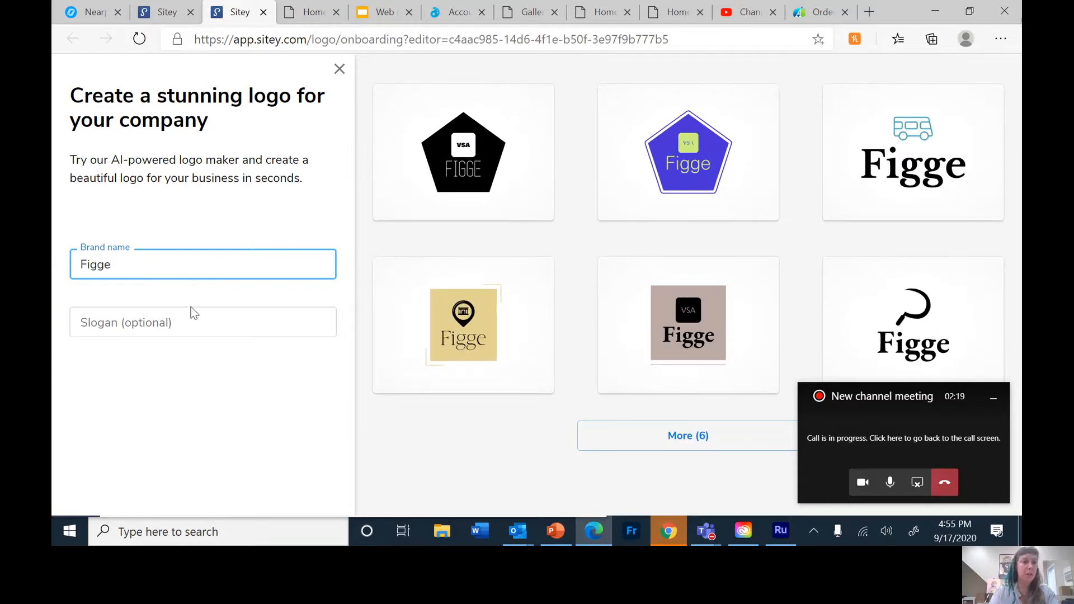
# Step: Enter "Teaching Art Like a BEAST" as the logo's slogan
pyautogui.click(172, 320)
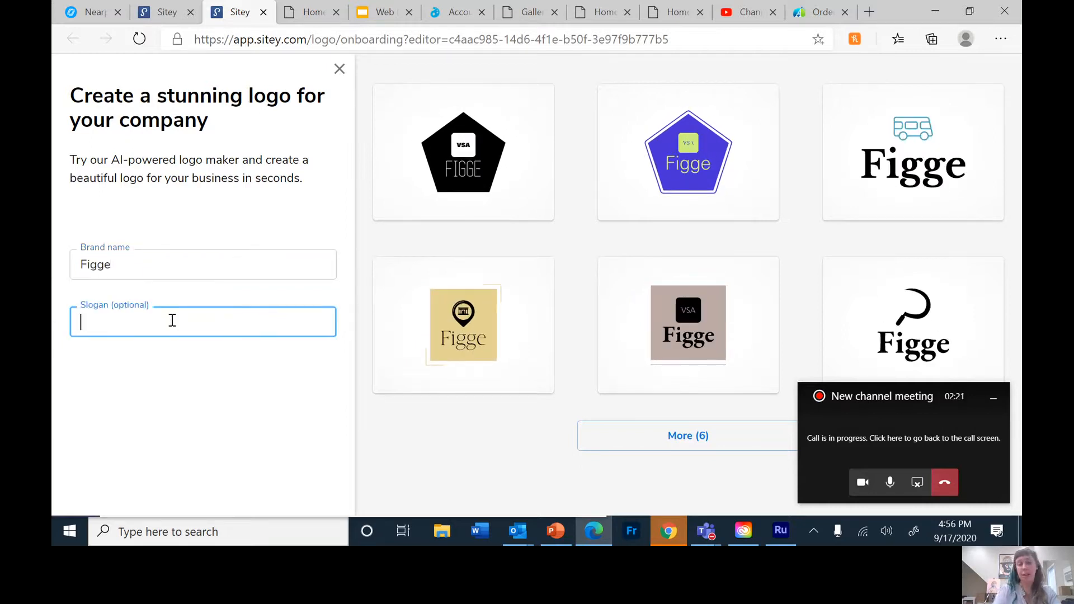
pyautogui.write('T')
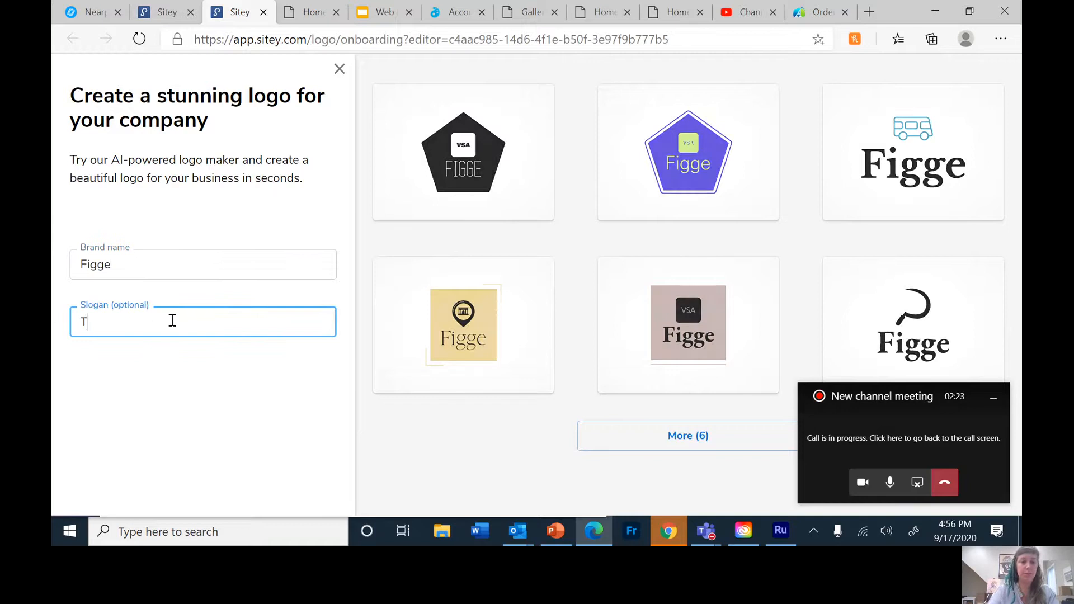
pyautogui.write('eaching Art like')
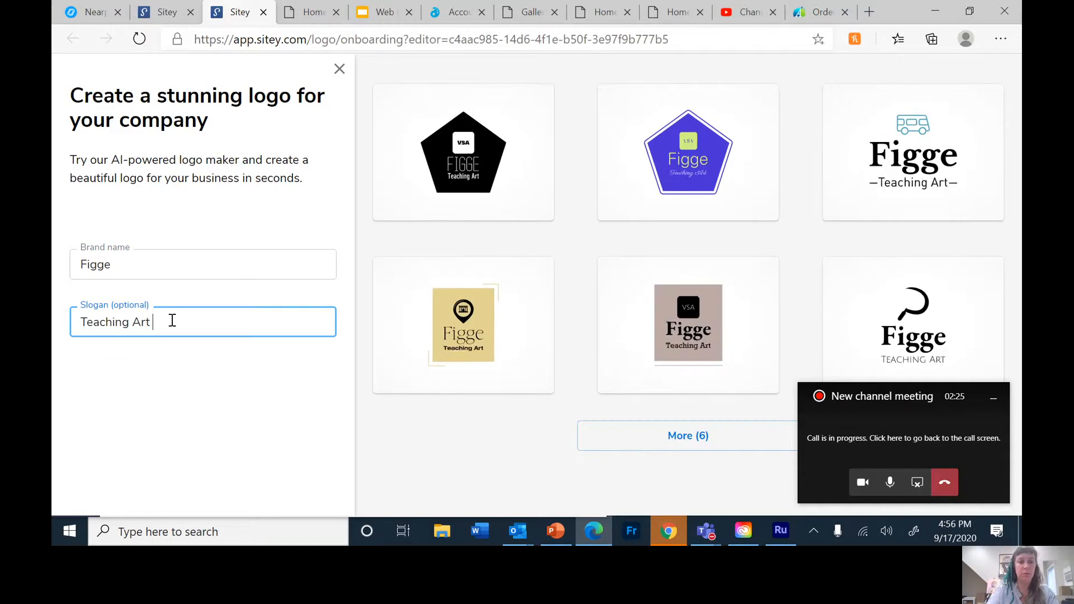
pyautogui.press('BackSpace')
pyautogui.press('BackSpace')
pyautogui.press('BackSpace')
pyautogui.press('BackSpace')
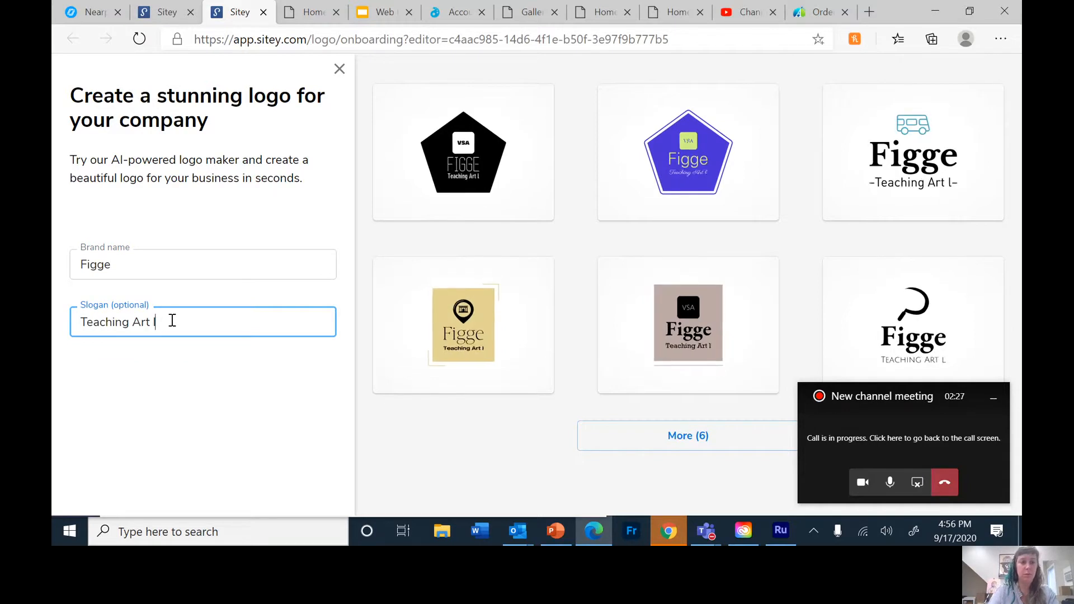
pyautogui.write('Like a BEAST')
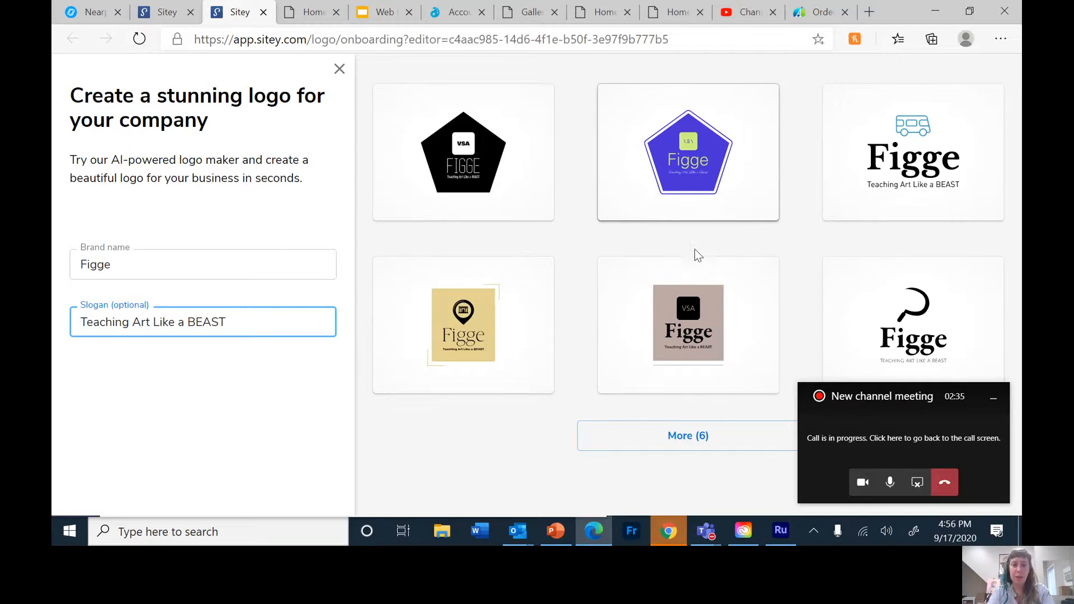
# Step: Load more logo suggestions and choose the symbol-free orange rectangle design with a thin orange outer border
pyautogui.click(683, 439)
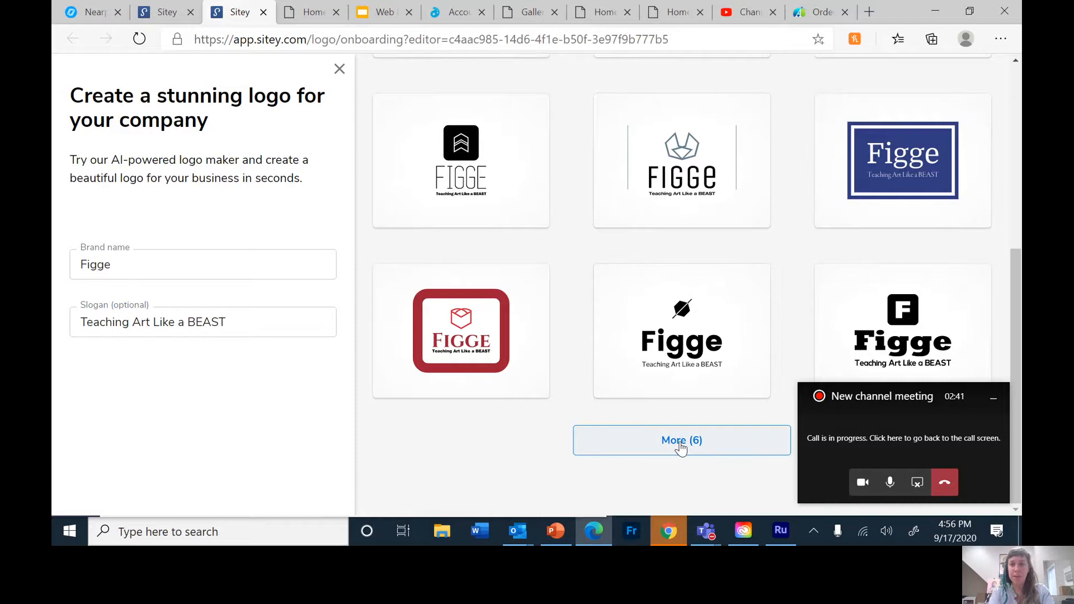
pyautogui.click(680, 445)
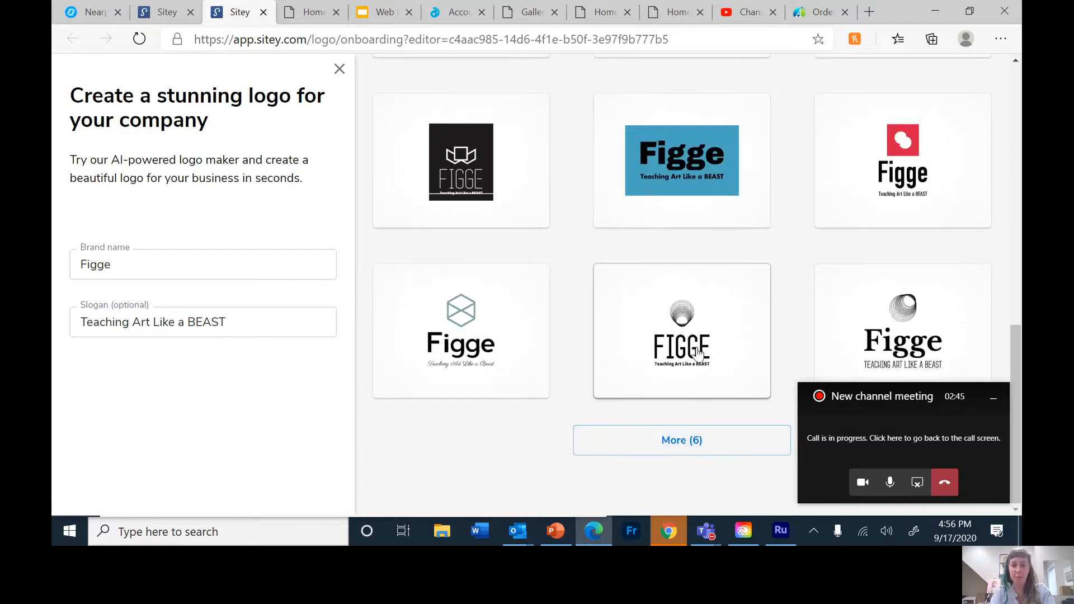
pyautogui.click(705, 438)
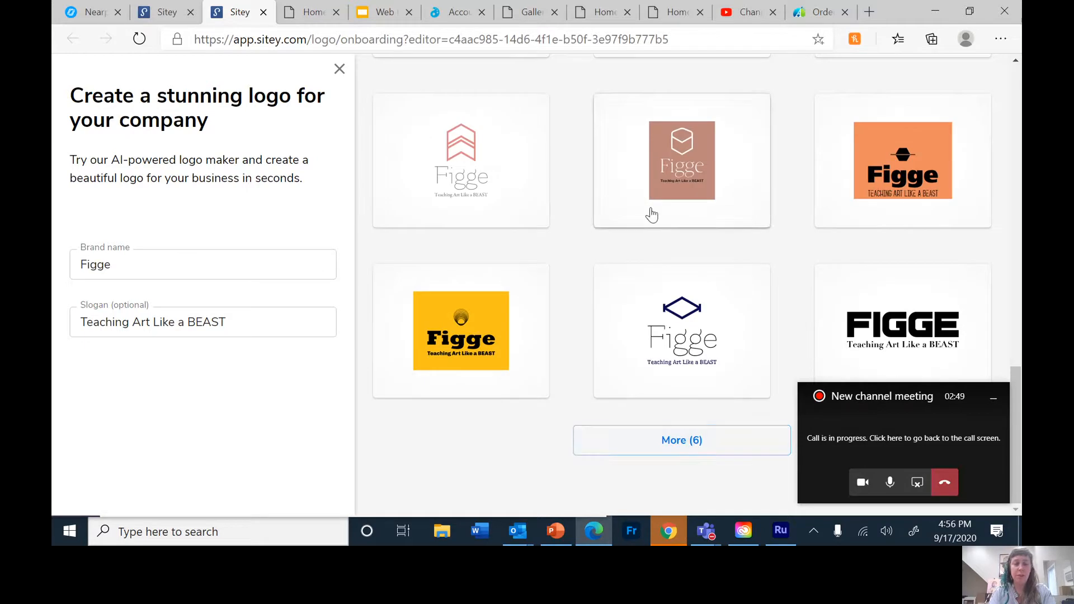
pyautogui.click(676, 448)
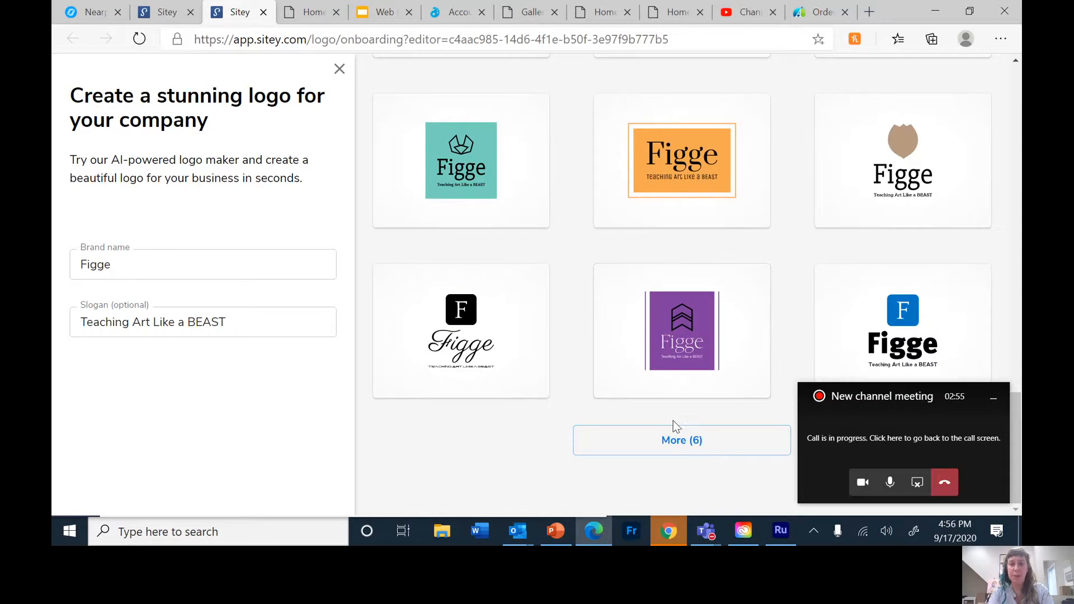
pyautogui.click(673, 441)
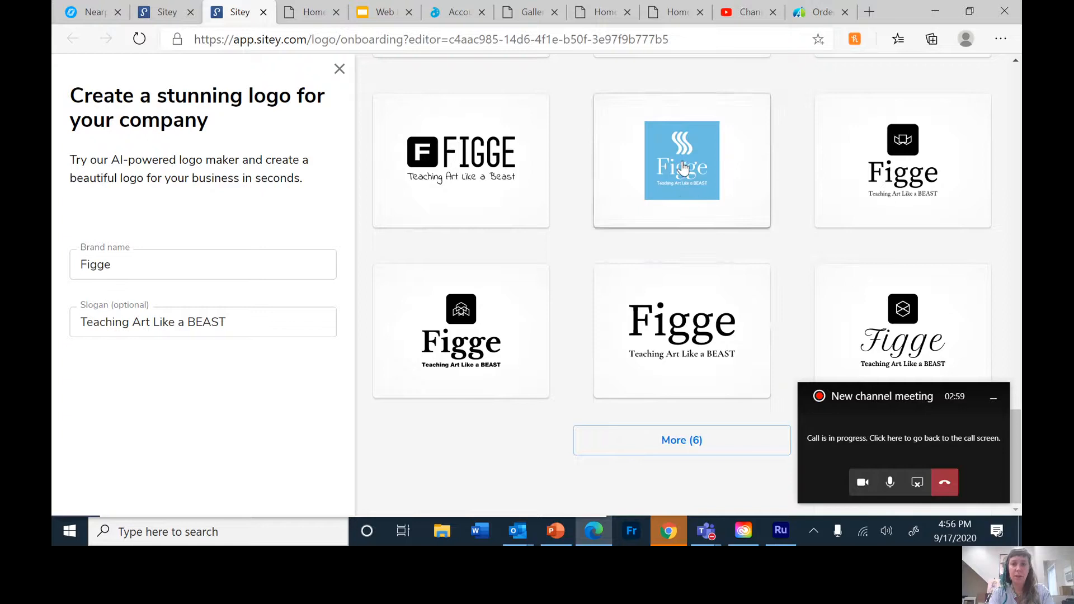
pyautogui.scroll(5, 684, 191)
pyautogui.scroll(1, 683, 168)
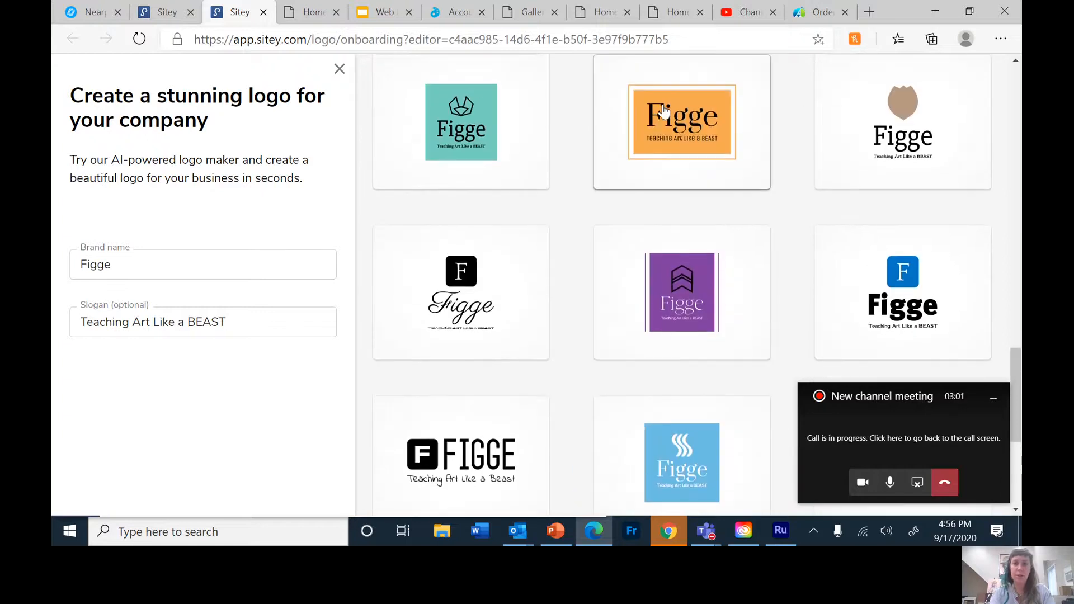
pyautogui.click(657, 120)
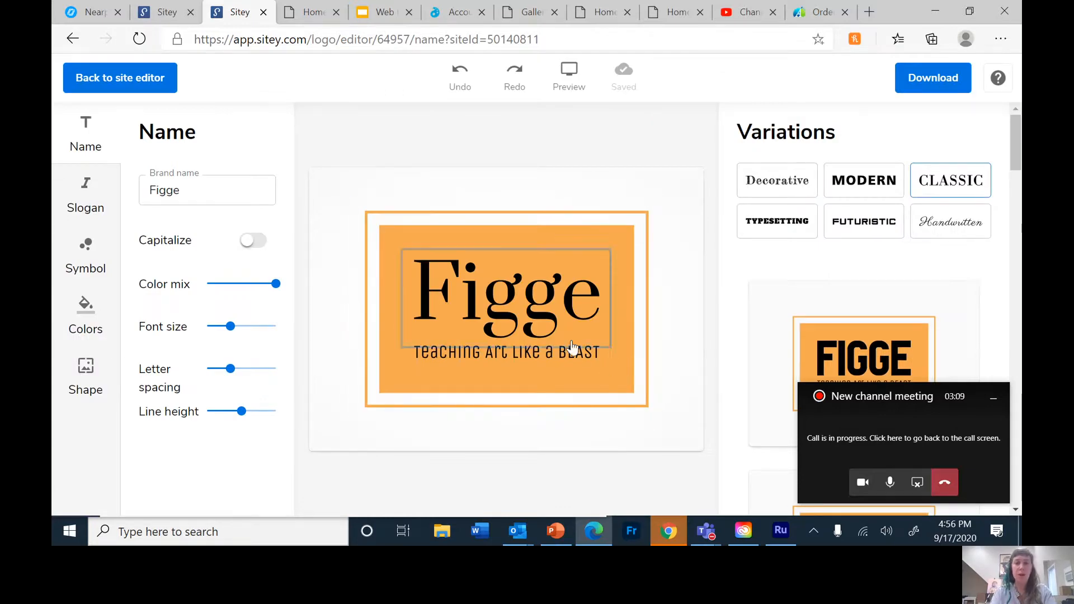
# Step: Capitalize the whole brand name in the logo and slightly increase its font size, letter spacing and line height
pyautogui.moveTo(856, 396); pyautogui.dragTo(434, 465)
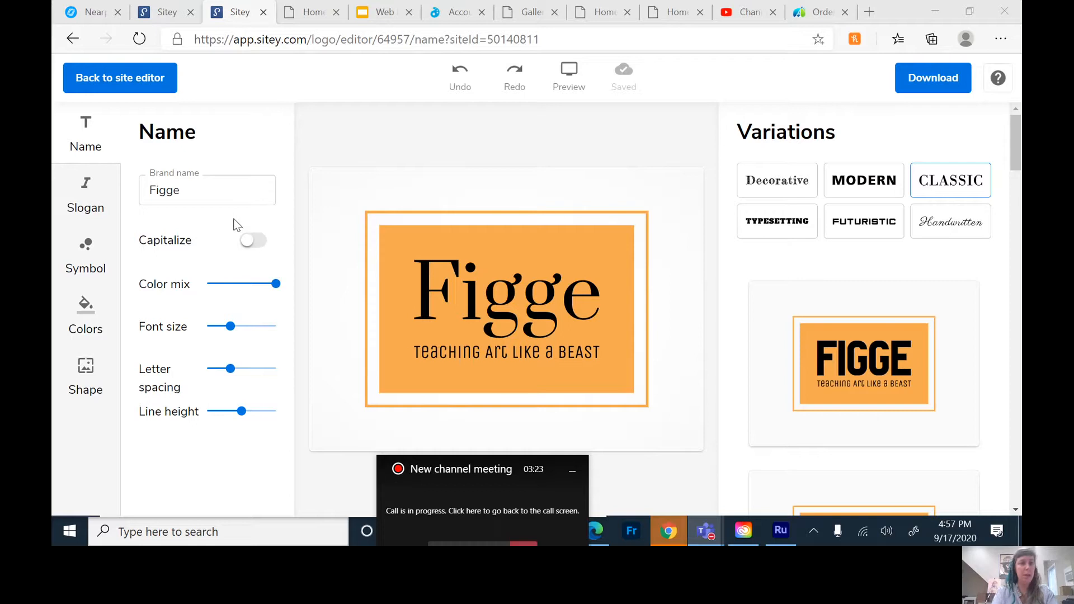
pyautogui.click(249, 240)
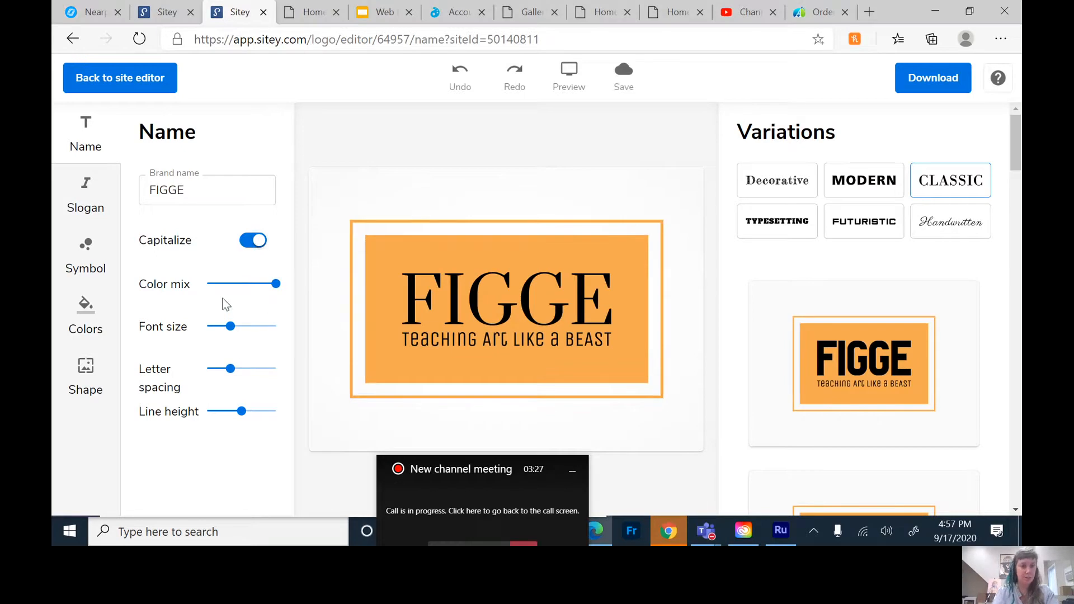
pyautogui.moveTo(271, 295)
pyautogui.mouseDown()
pyautogui.moveTo(269, 282)
pyautogui.moveTo(197, 287)
pyautogui.moveTo(302, 290)
pyautogui.moveTo(208, 284)
pyautogui.moveTo(280, 288)
pyautogui.mouseUp()
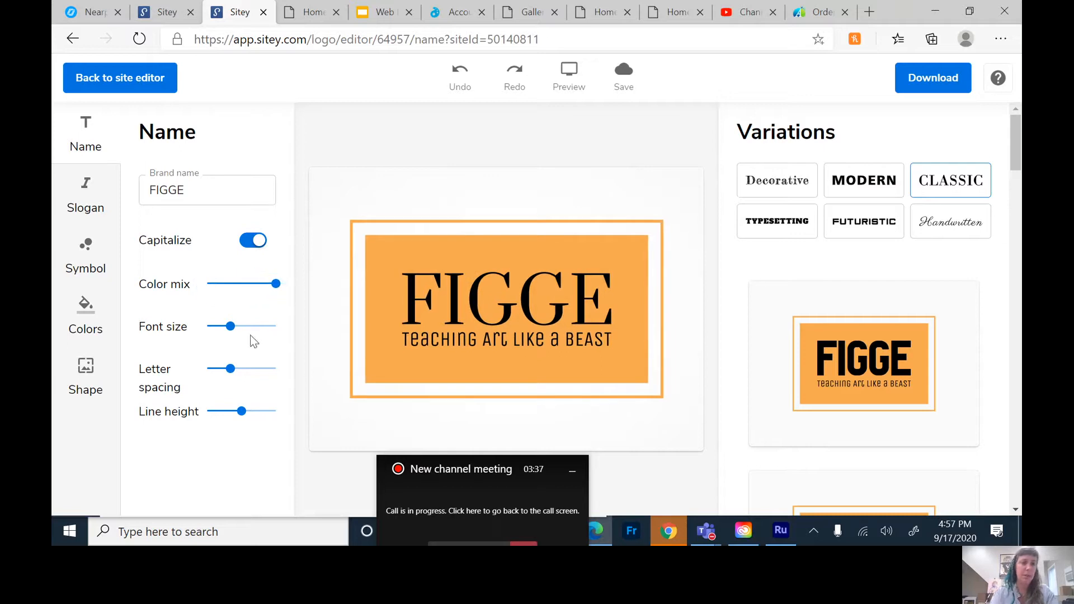
pyautogui.moveTo(234, 334)
pyautogui.mouseDown()
pyautogui.moveTo(278, 329)
pyautogui.moveTo(233, 331)
pyautogui.mouseUp()
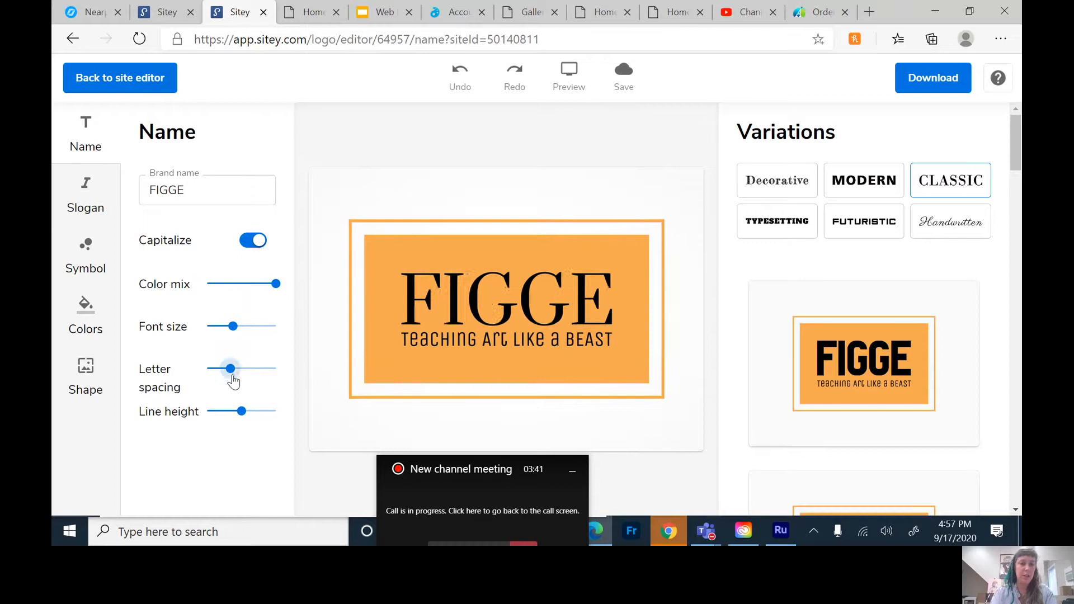
pyautogui.moveTo(234, 381); pyautogui.dragTo(257, 411)
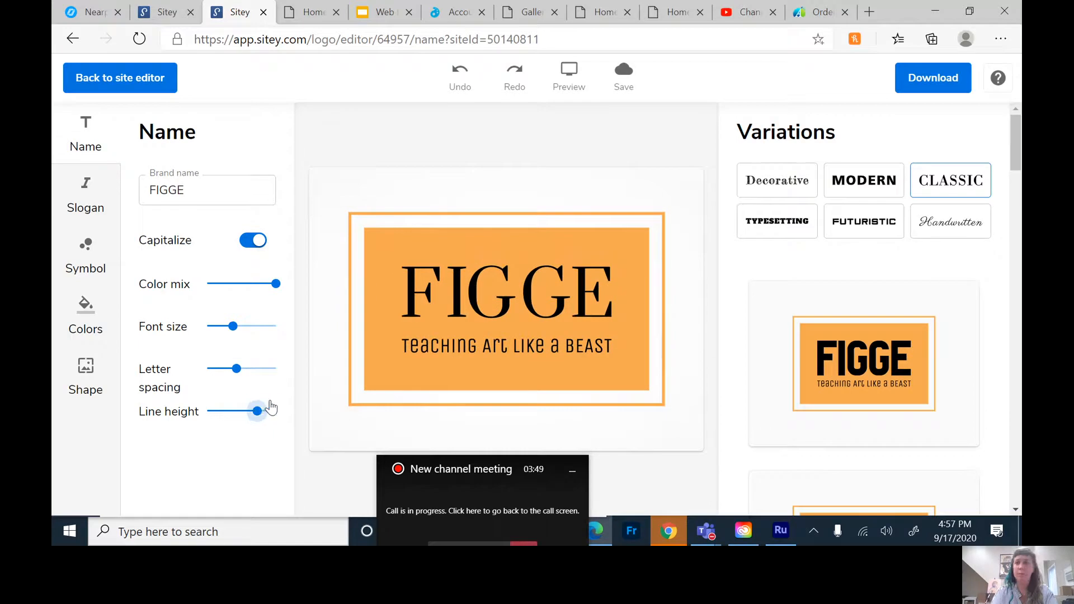
# Step: Compare the lettering styles, apply a bold Modern variation to the logo, and slightly increase its line height
pyautogui.click(785, 220)
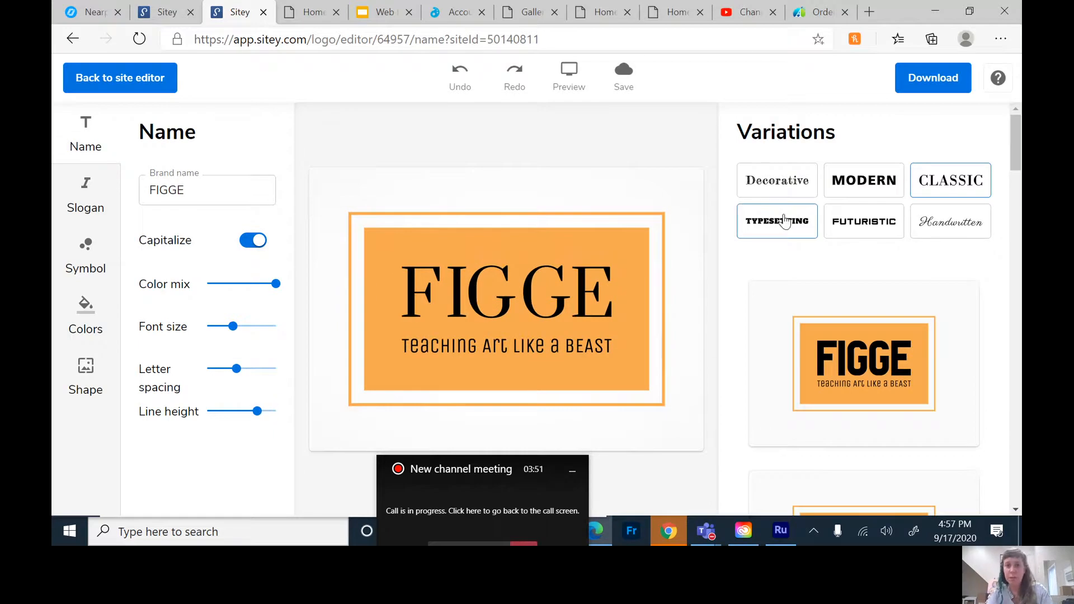
pyautogui.click(857, 195)
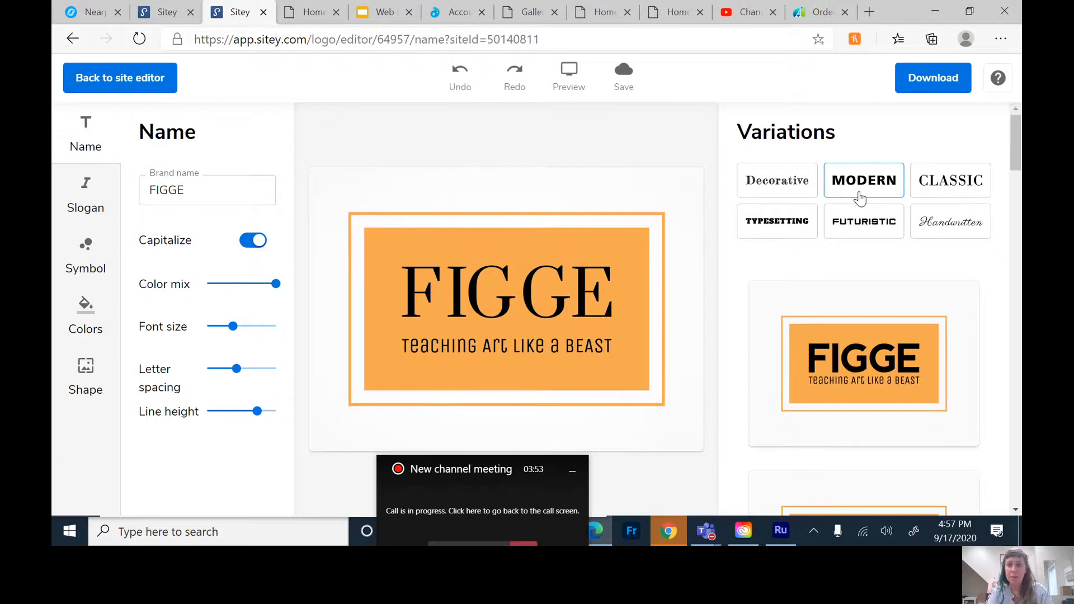
pyautogui.click(939, 187)
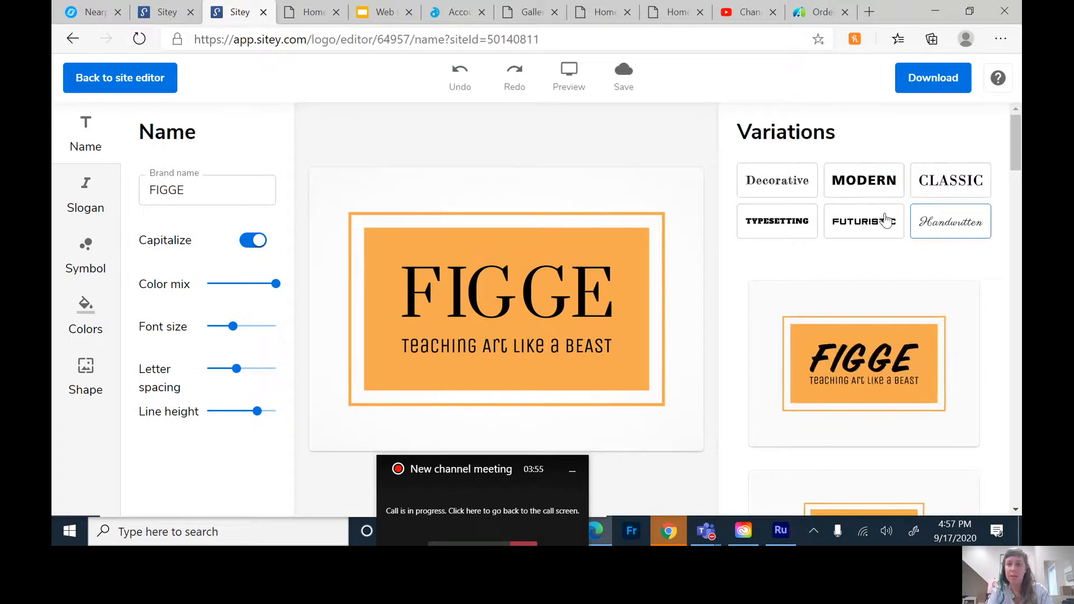
pyautogui.click(866, 182)
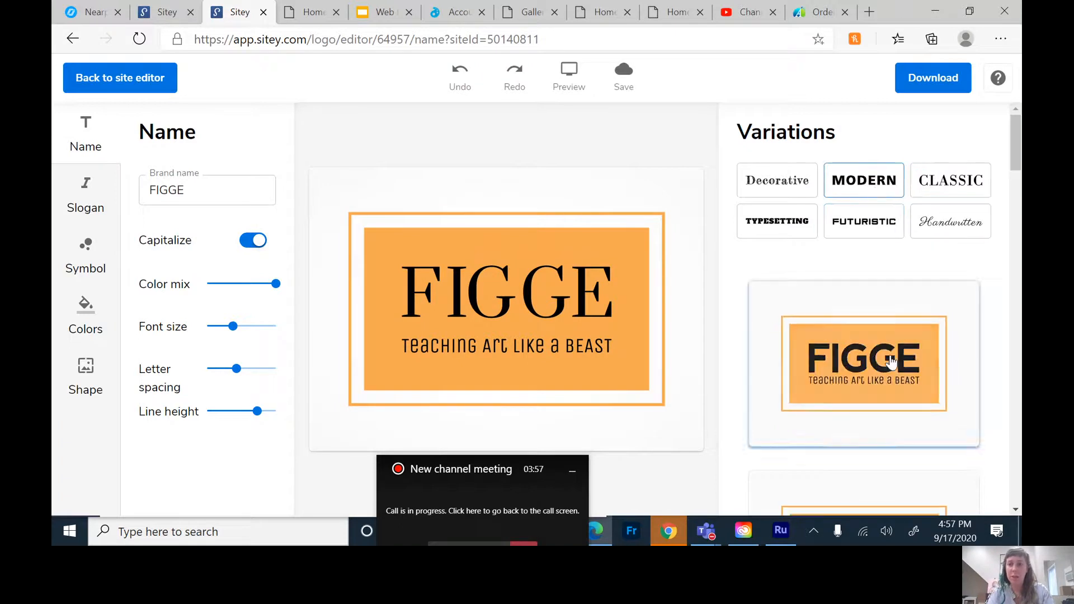
pyautogui.scroll(-2, 891, 360)
pyautogui.scroll(-3, 978, 386)
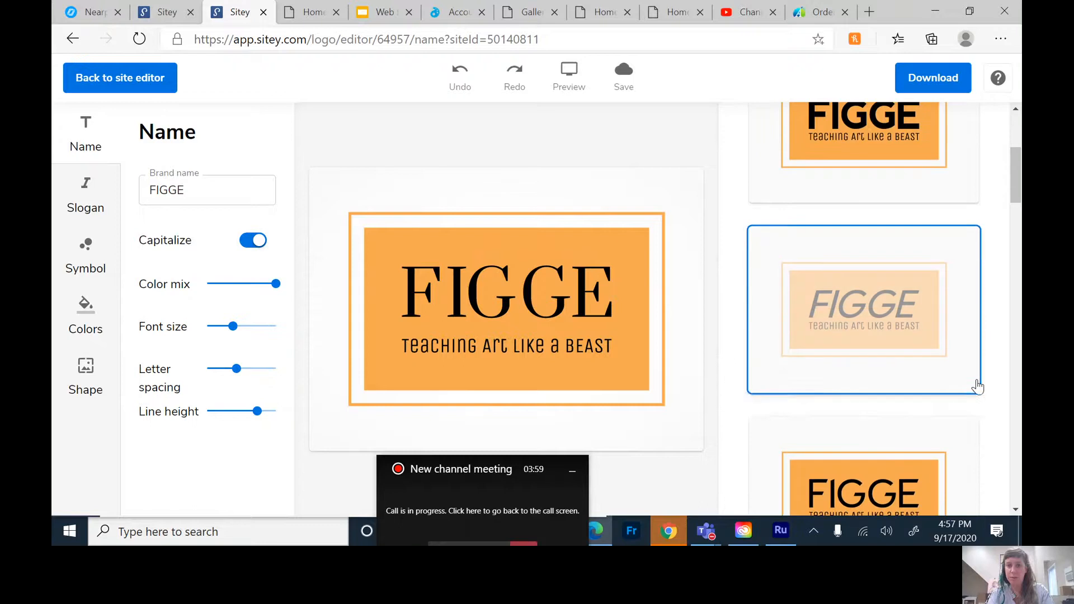
pyautogui.scroll(-3, 992, 445)
pyautogui.scroll(-3, 994, 446)
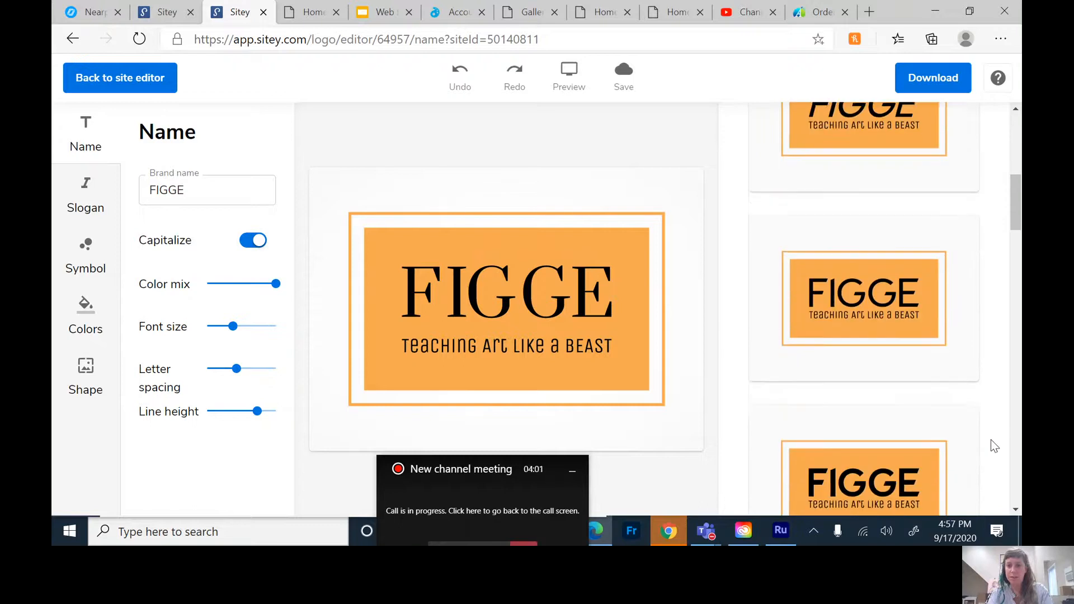
pyautogui.scroll(-2, 995, 446)
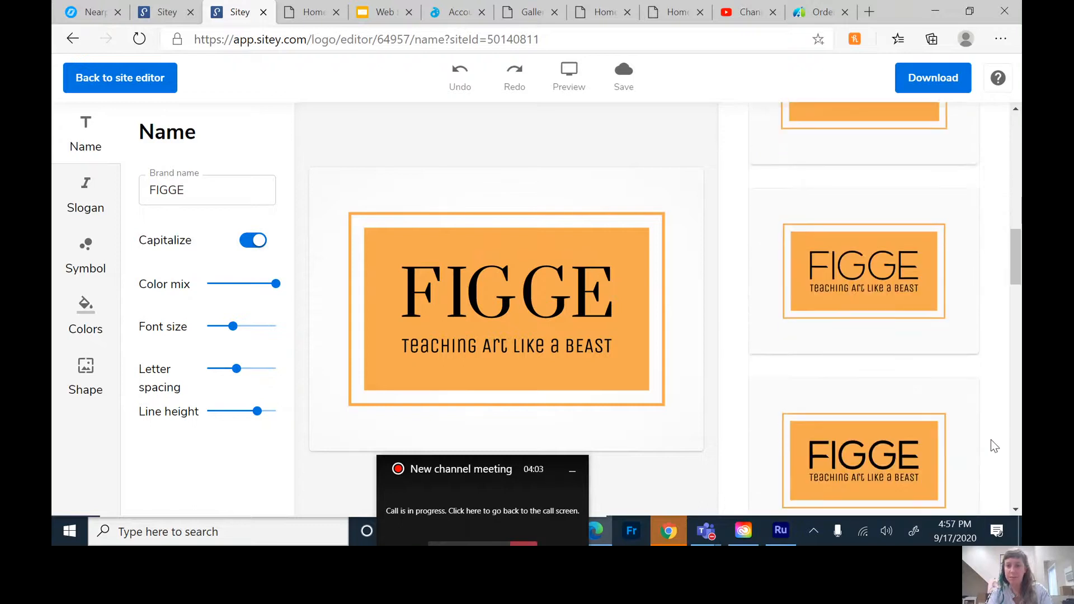
pyautogui.scroll(3, 994, 446)
pyautogui.click(946, 334)
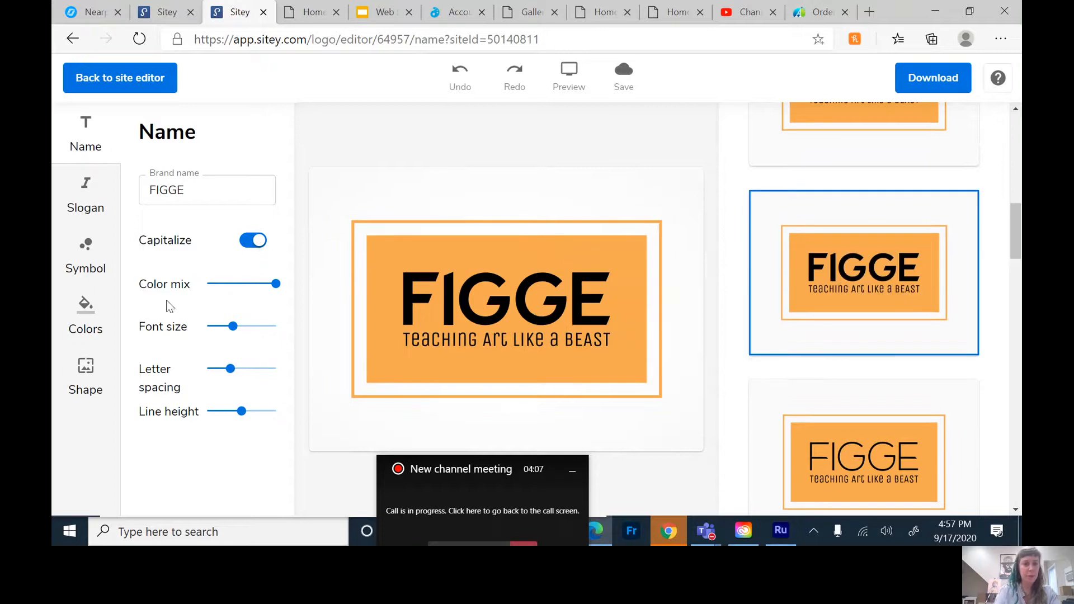
pyautogui.moveTo(242, 411); pyautogui.dragTo(249, 415)
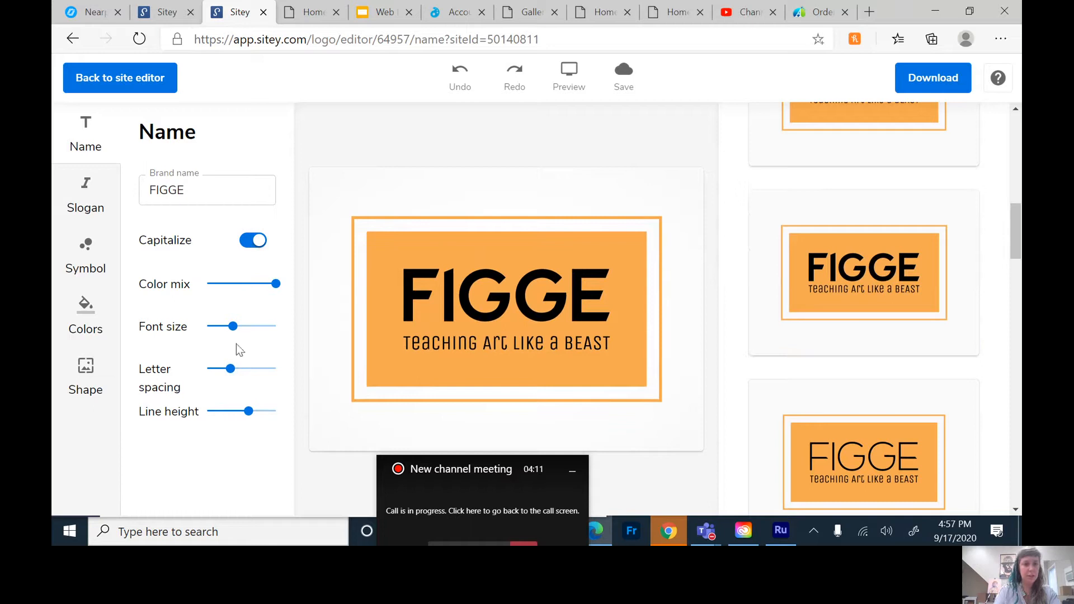
# Step: Slightly increase the letter spacing of the logo's brand name
pyautogui.moveTo(226, 376); pyautogui.dragTo(238, 377)
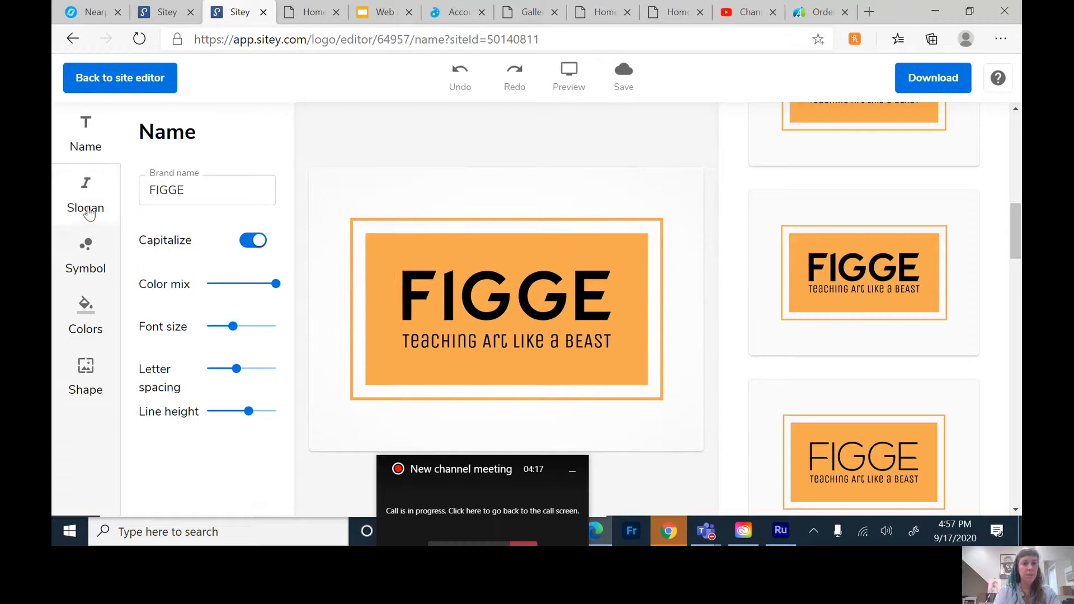
# Step: Compare the Modern, Decorative, Classic, Typesetting and Futuristic font variations for the logo's slogan
pyautogui.click(88, 211)
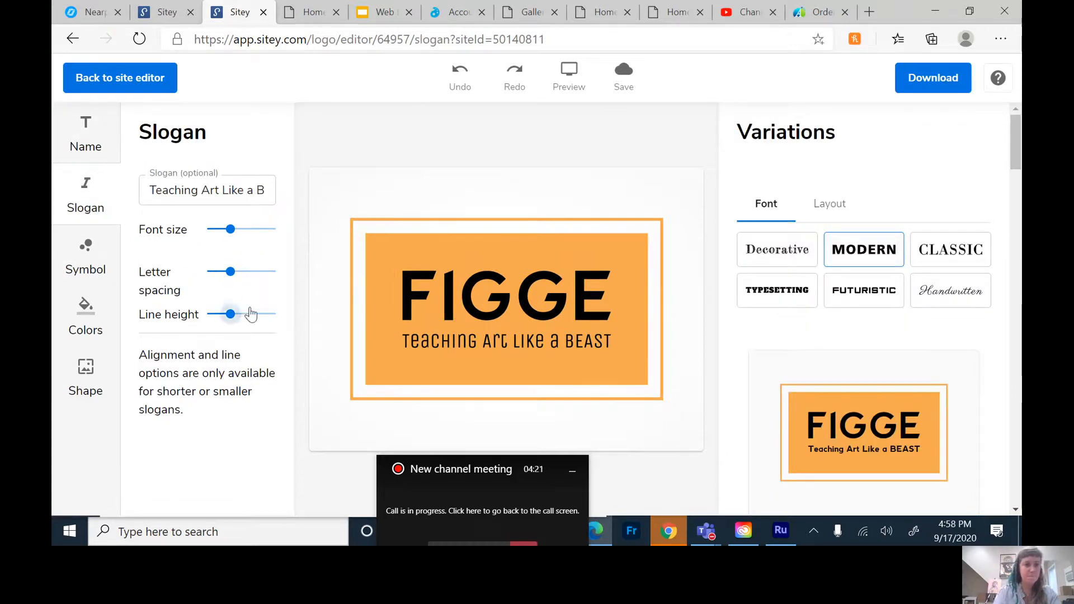
pyautogui.scroll(-3, 882, 351)
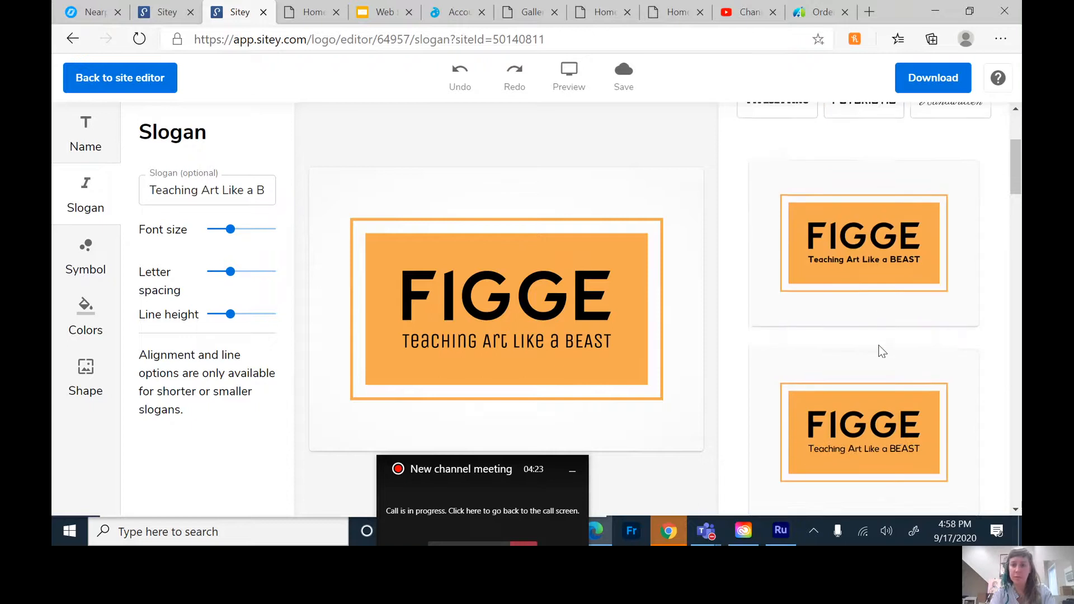
pyautogui.scroll(2, 883, 351)
pyautogui.scroll(-3, 883, 351)
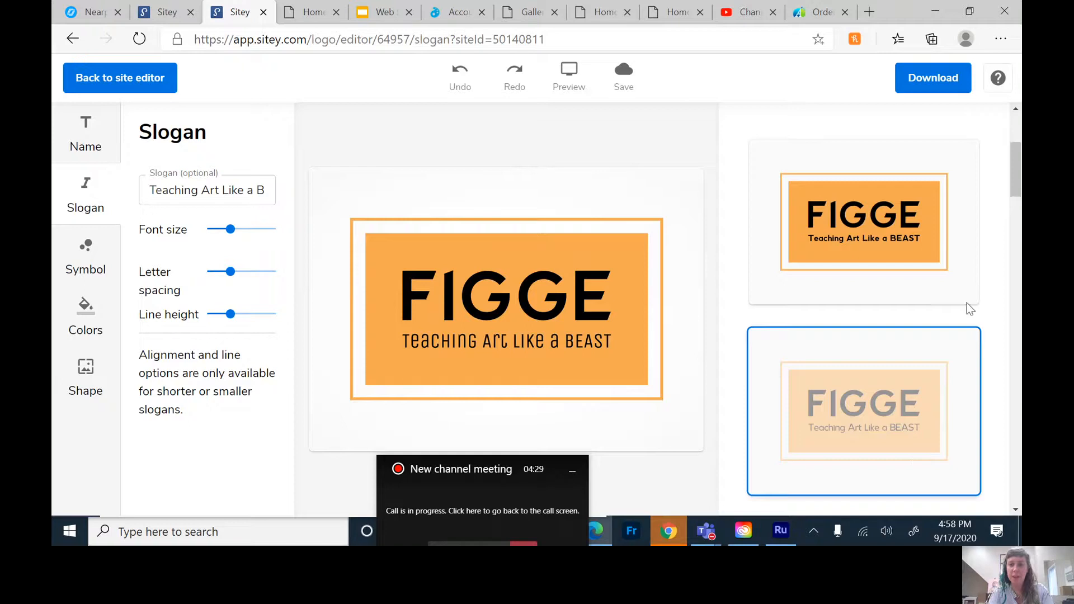
pyautogui.scroll(2, 960, 158)
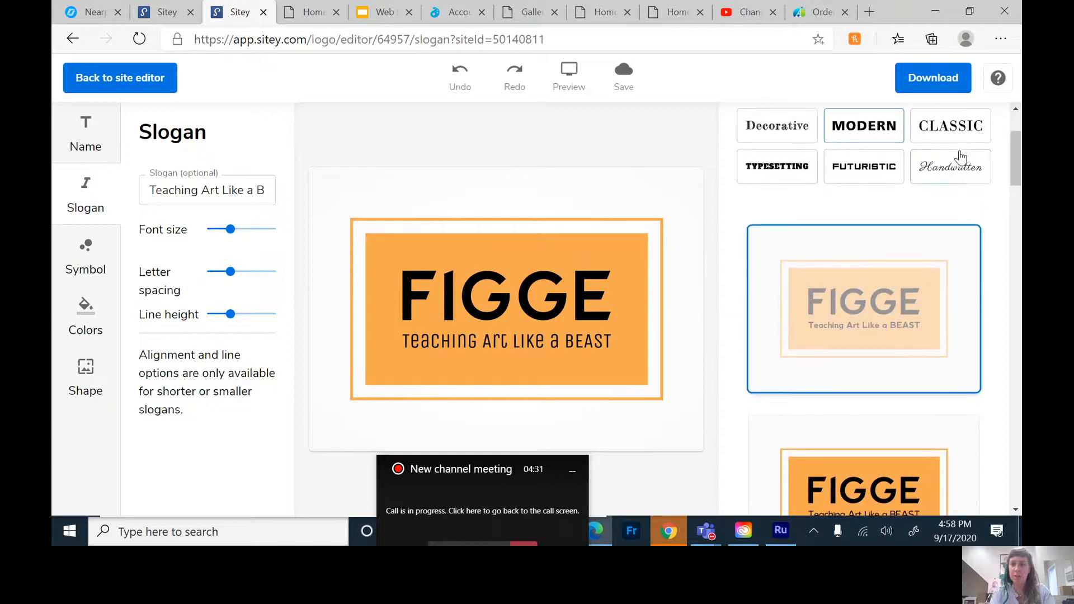
pyautogui.scroll(1, 971, 204)
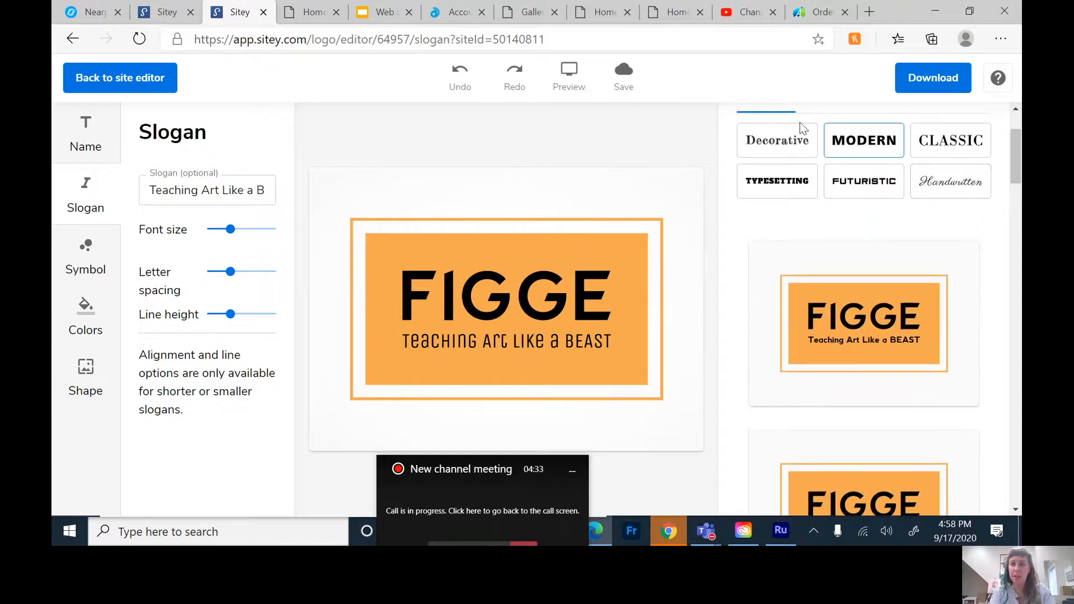
pyautogui.click(799, 143)
pyautogui.scroll(2, 800, 146)
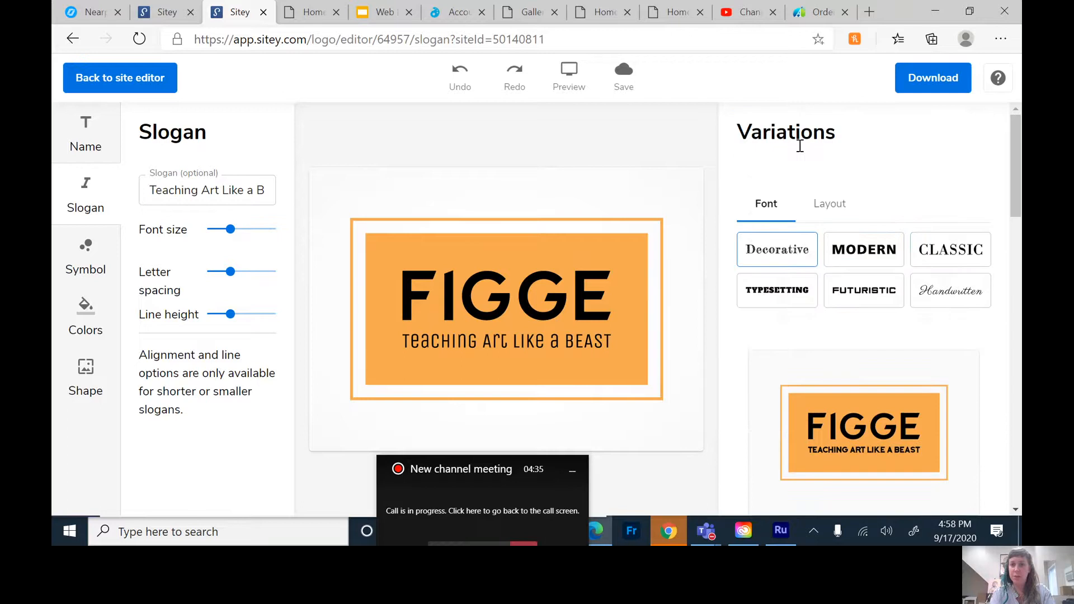
pyautogui.scroll(-2, 867, 330)
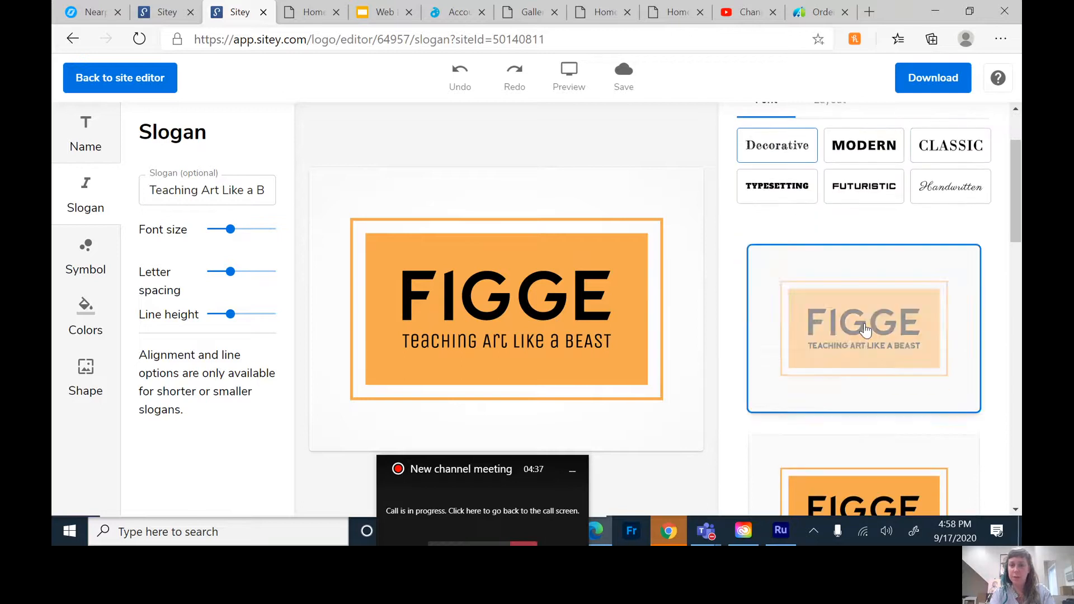
pyautogui.click(864, 145)
pyautogui.scroll(2, 906, 185)
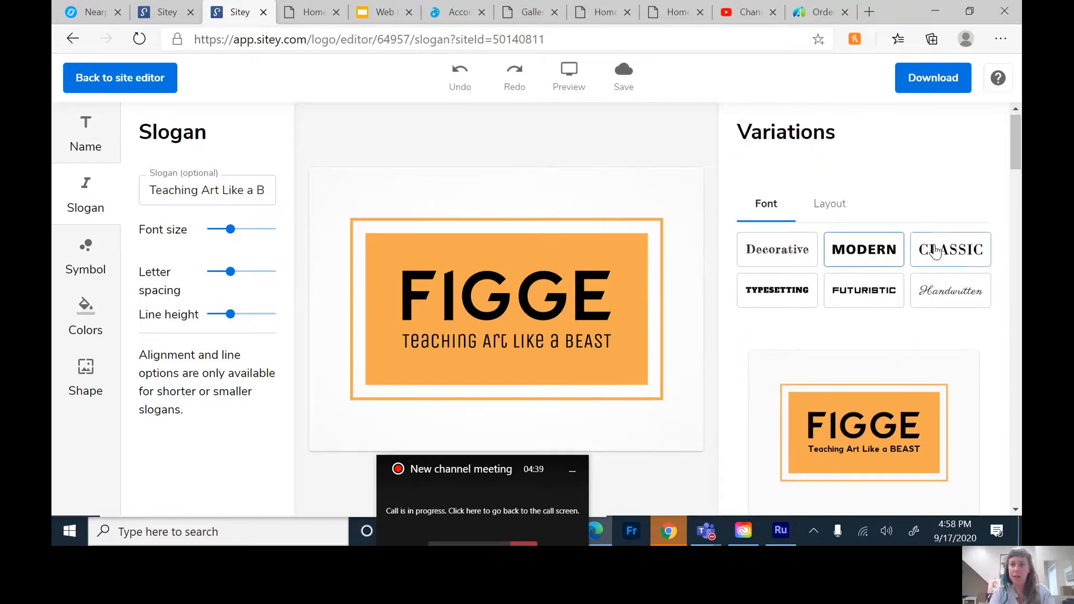
pyautogui.click(936, 252)
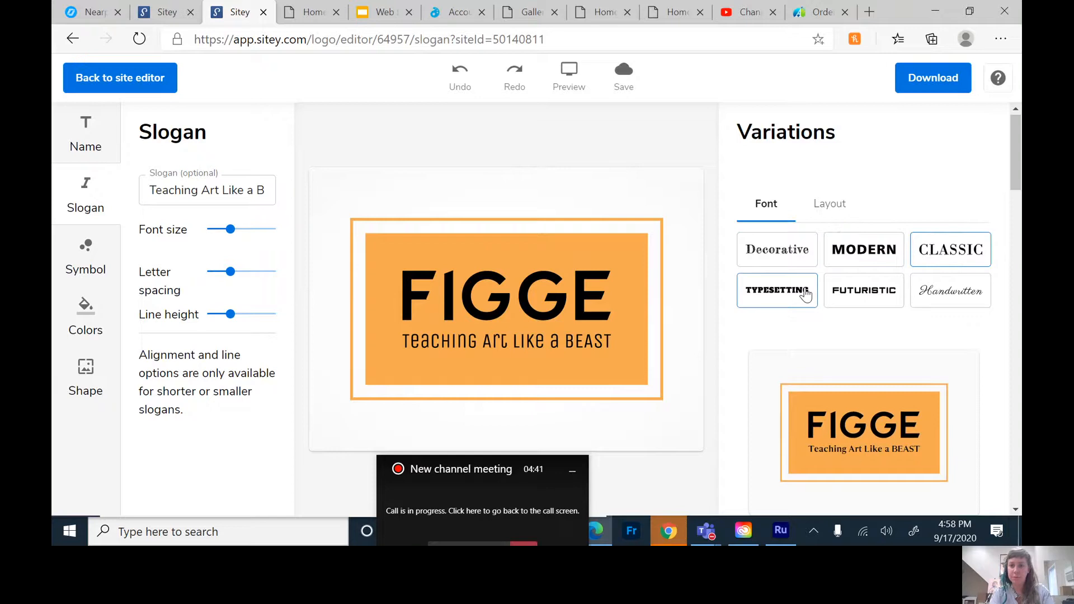
pyautogui.click(805, 293)
pyautogui.click(868, 299)
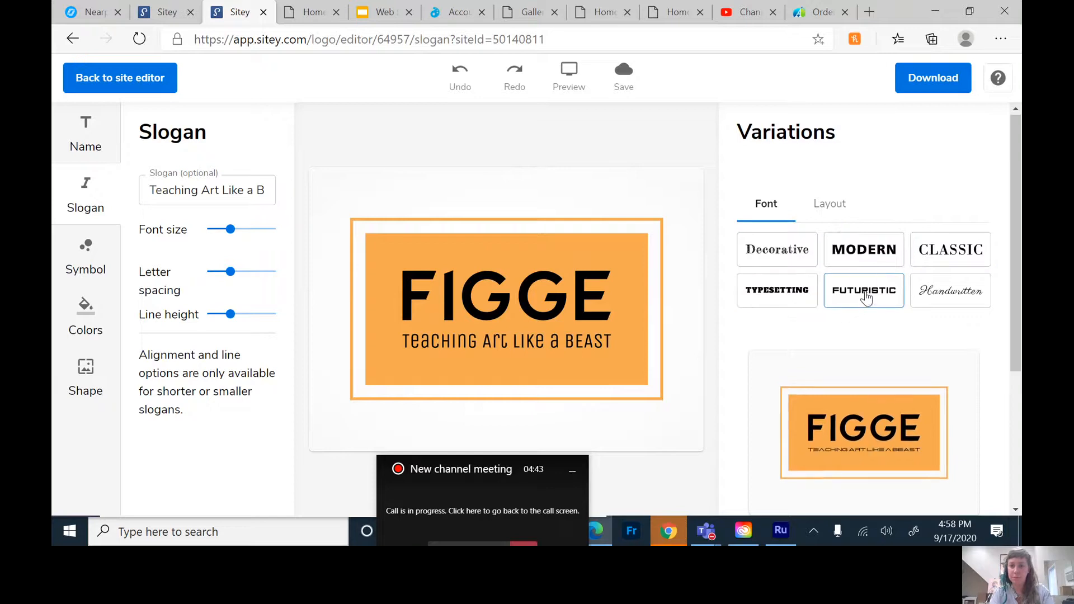
# Step: Apply a Modern font variation with a clean, medium-weight mixed-case sans-serif to the slogan
pyautogui.click(860, 259)
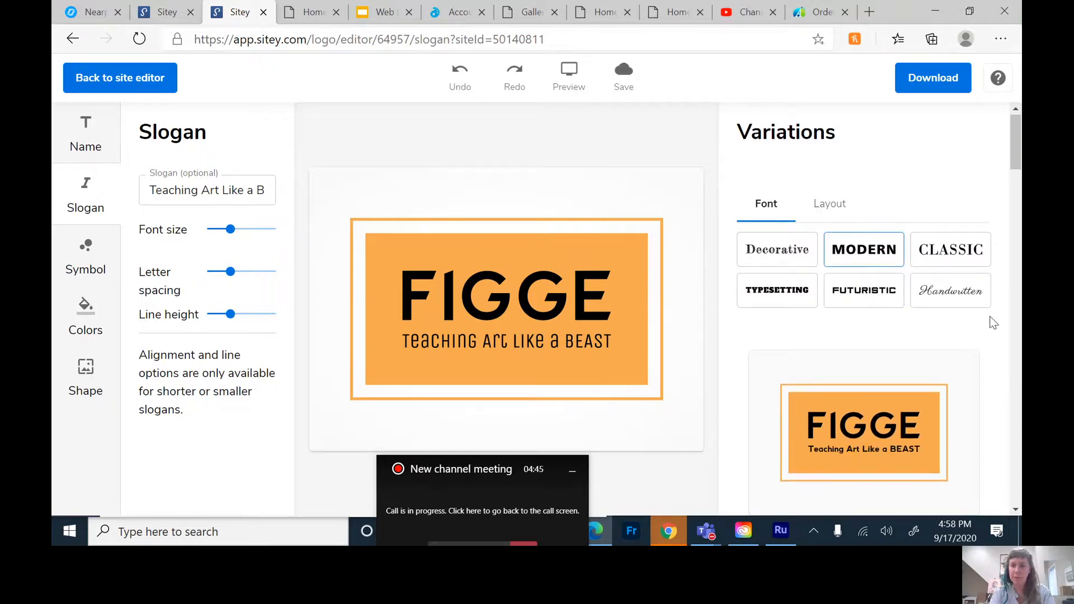
pyautogui.scroll(-5, 991, 322)
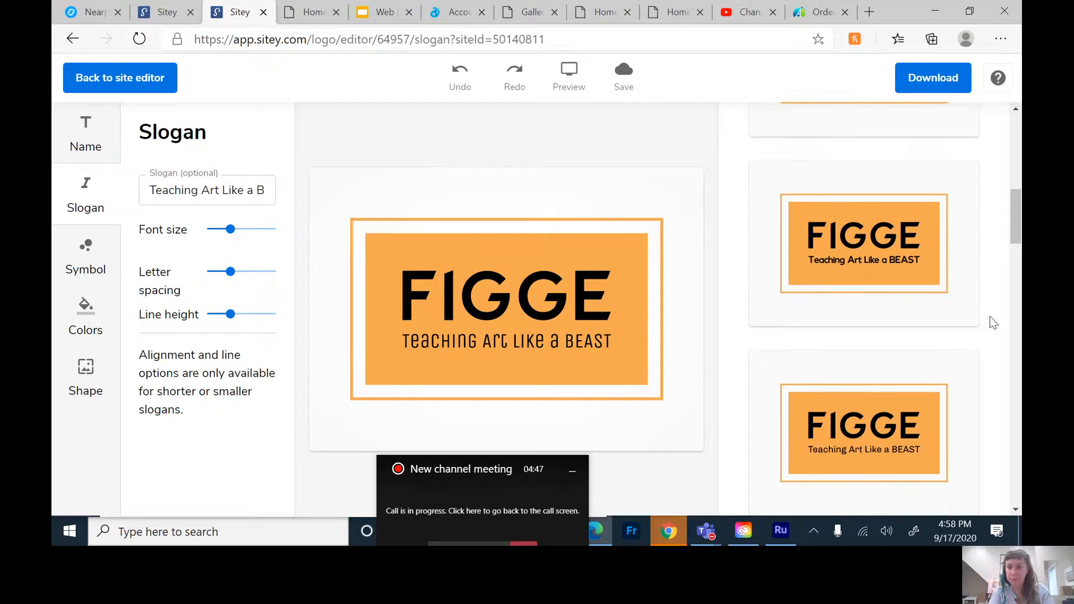
pyautogui.scroll(-5, 990, 318)
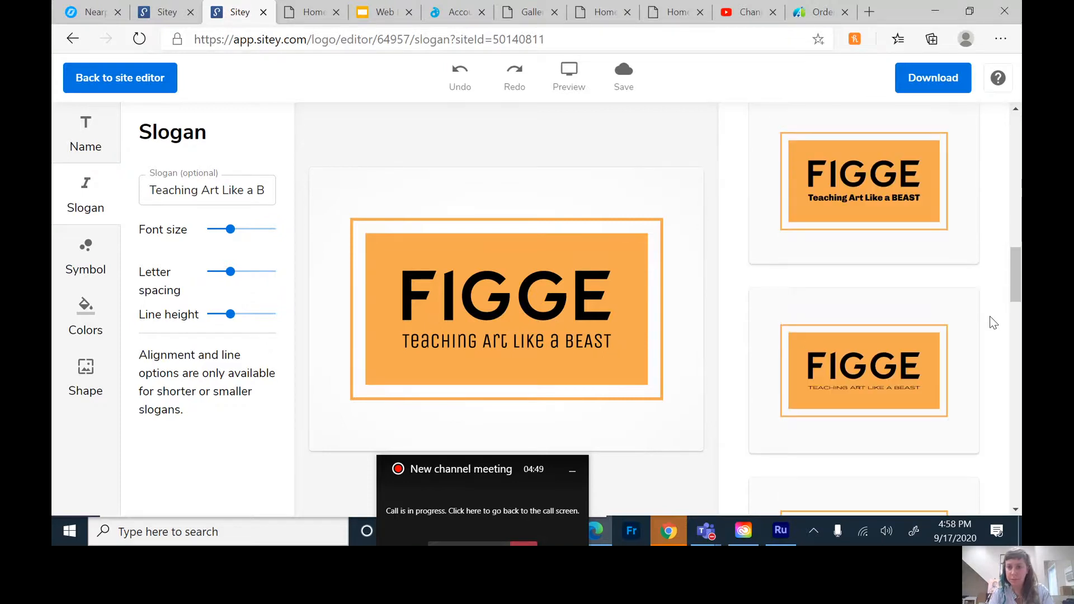
pyautogui.scroll(-5, 993, 323)
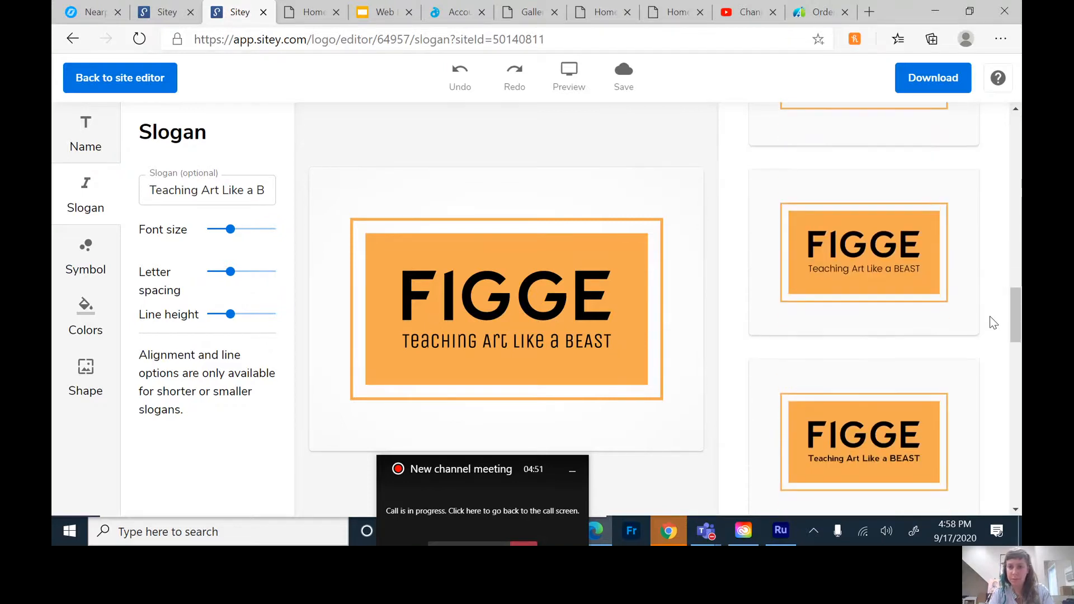
pyautogui.scroll(-5, 994, 323)
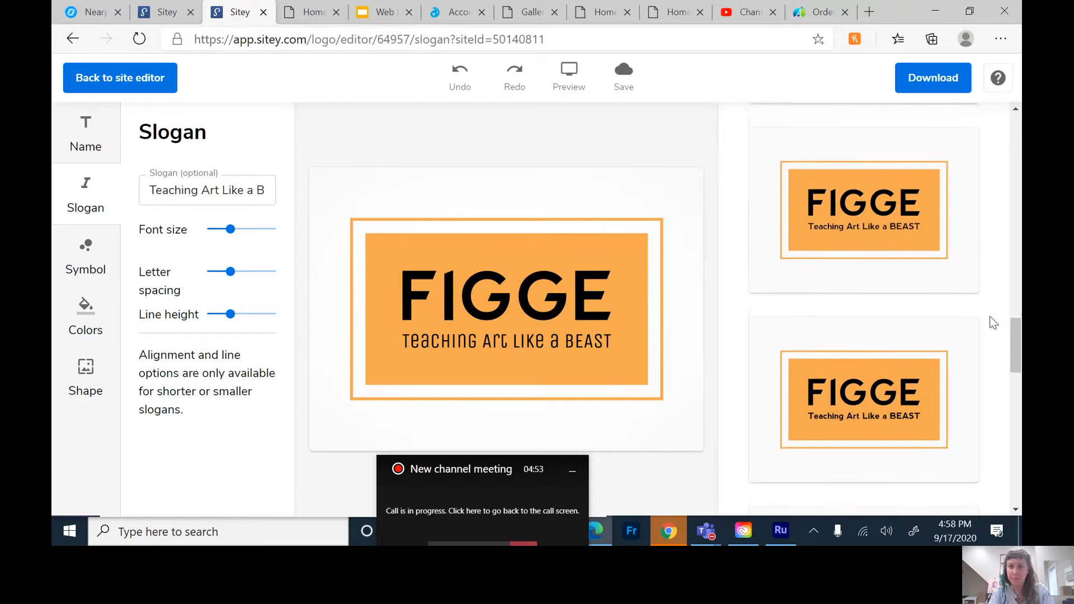
pyautogui.scroll(-5, 993, 323)
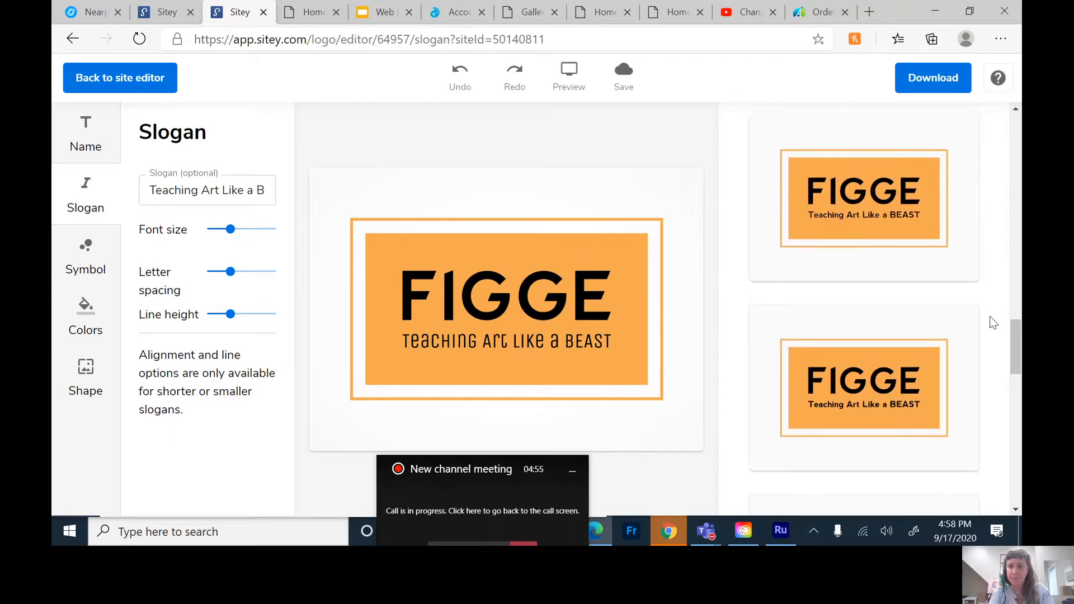
pyautogui.scroll(1, 994, 323)
pyautogui.click(852, 236)
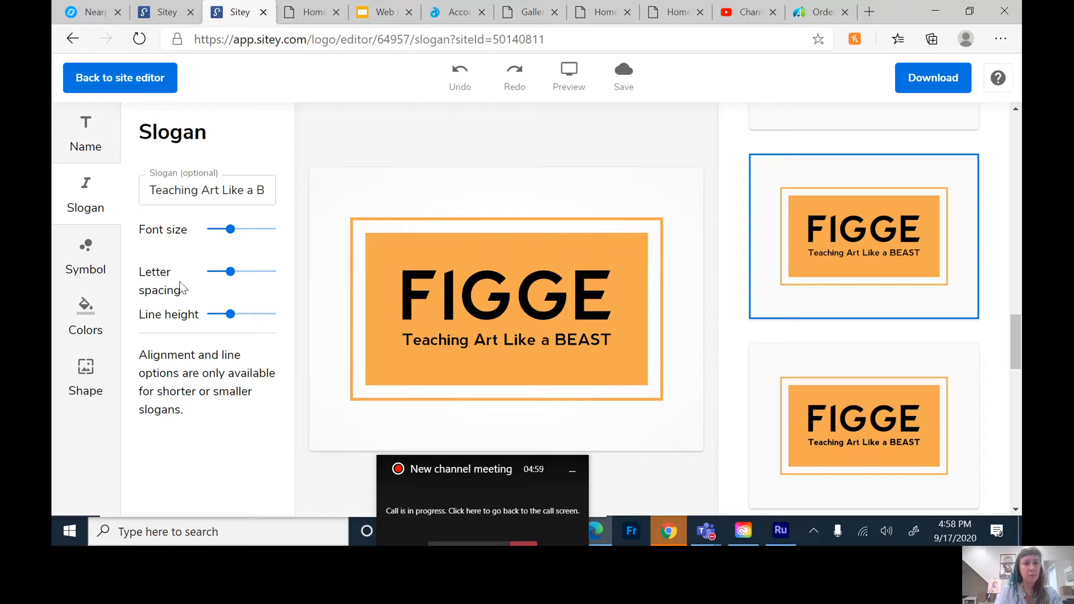
# Step: Fine-tune the slogan's lettering by slightly increasing its font size and letter spacing
pyautogui.moveTo(229, 231)
pyautogui.mouseDown()
pyautogui.moveTo(254, 229)
pyautogui.moveTo(204, 231)
pyautogui.moveTo(225, 232)
pyautogui.mouseUp()
pyautogui.moveTo(230, 273); pyautogui.dragTo(231, 313)
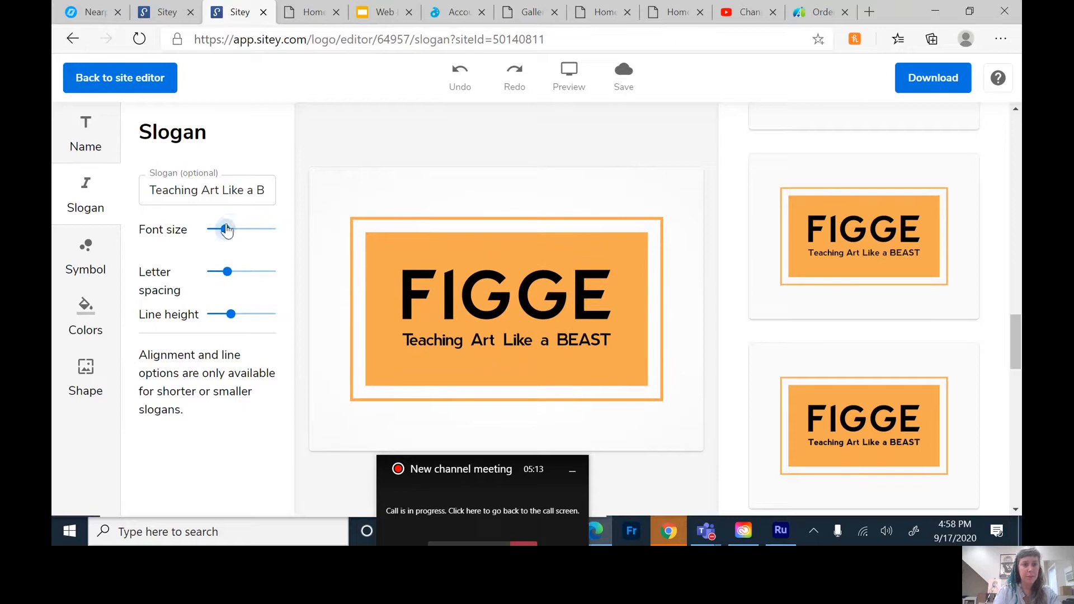
pyautogui.moveTo(227, 230)
pyautogui.mouseDown()
pyautogui.moveTo(261, 231)
pyautogui.moveTo(235, 229)
pyautogui.mouseUp()
pyautogui.moveTo(227, 271)
pyautogui.mouseDown()
pyautogui.moveTo(242, 271)
pyautogui.moveTo(203, 271)
pyautogui.moveTo(234, 270)
pyautogui.mouseUp()
# Step: Add a symbol to the logo using the variation with the vehicle icon beside the brand name and the slogan underneath
pyautogui.click(83, 267)
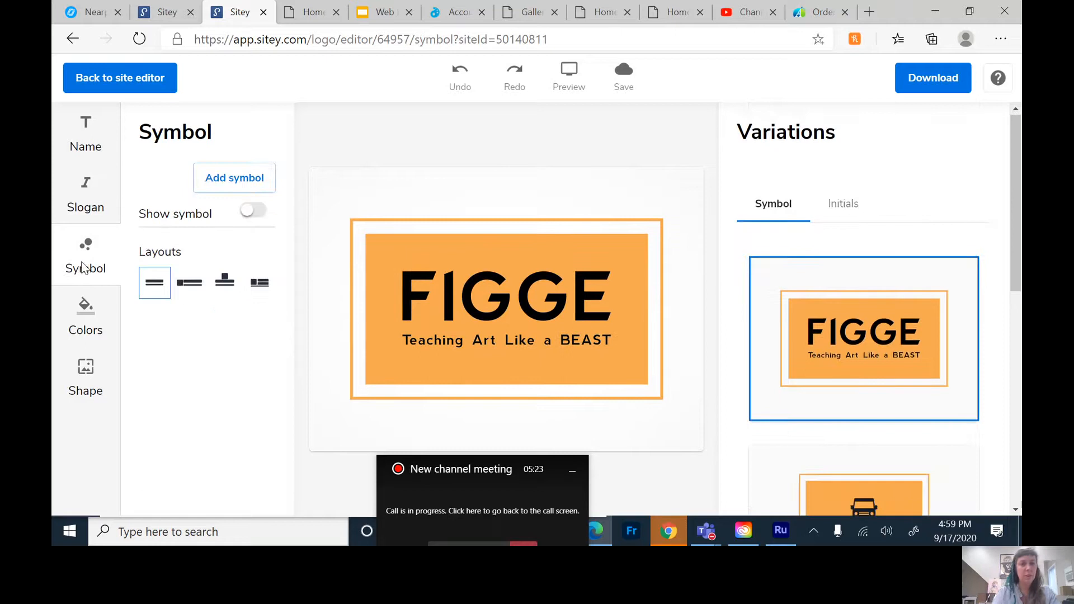
pyautogui.scroll(-2, 721, 347)
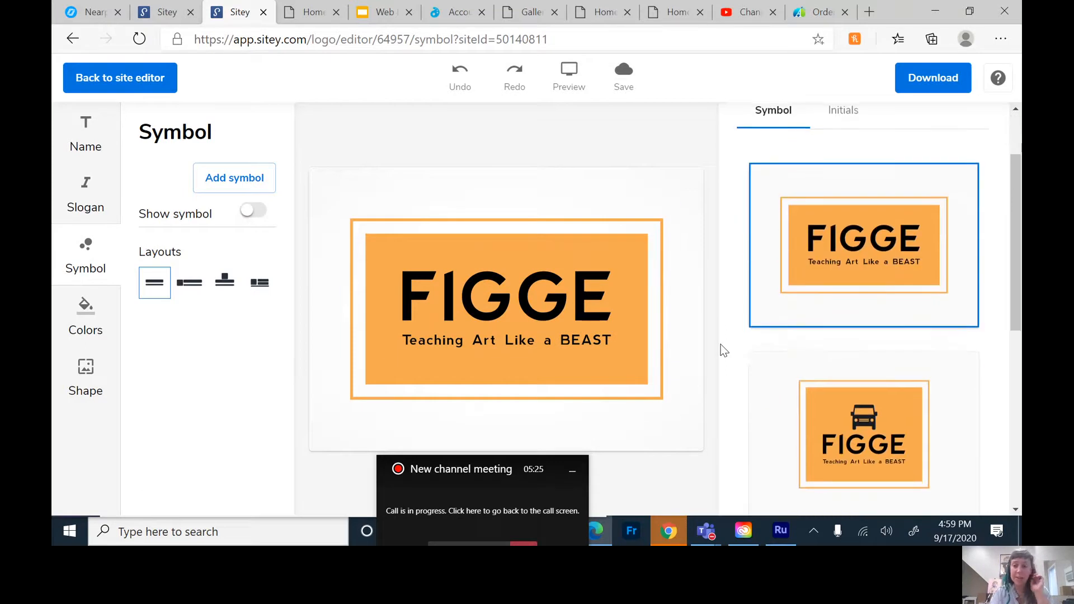
pyautogui.scroll(-2, 910, 404)
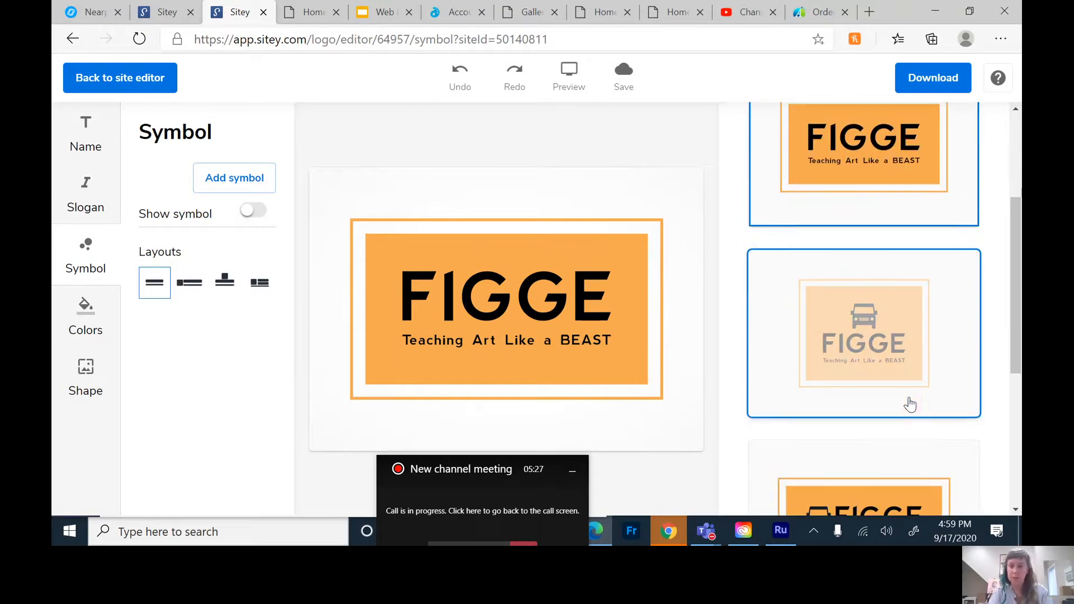
pyautogui.scroll(-2, 986, 465)
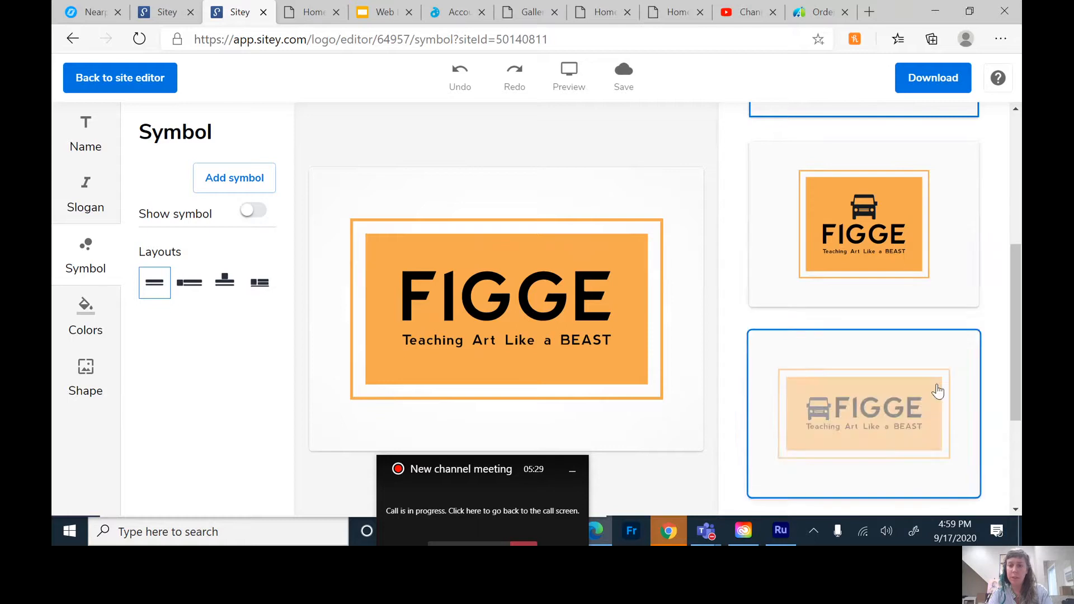
pyautogui.scroll(-1, 905, 322)
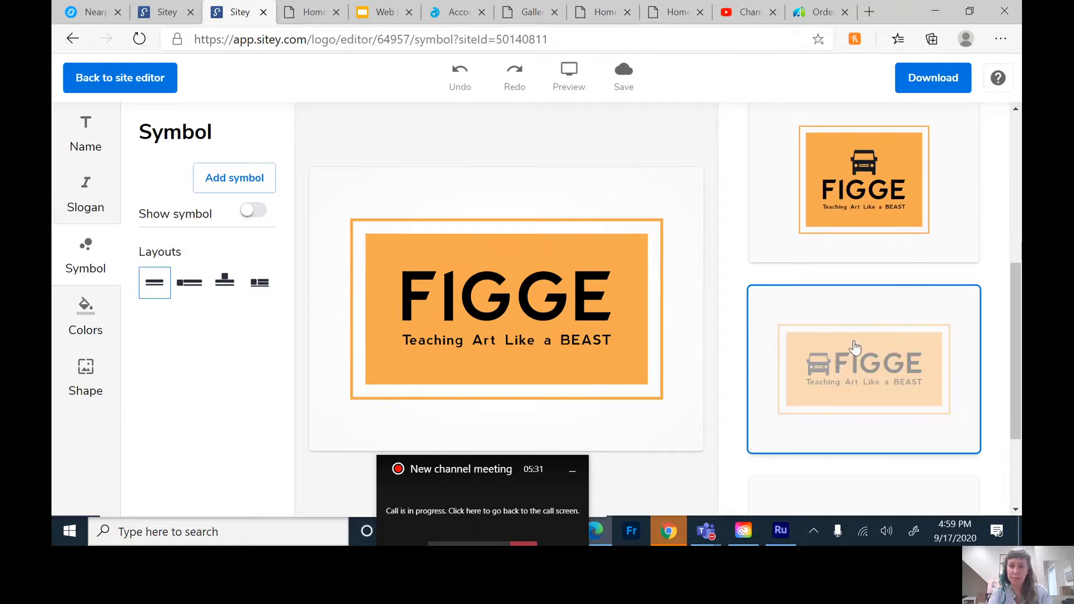
pyautogui.click(845, 364)
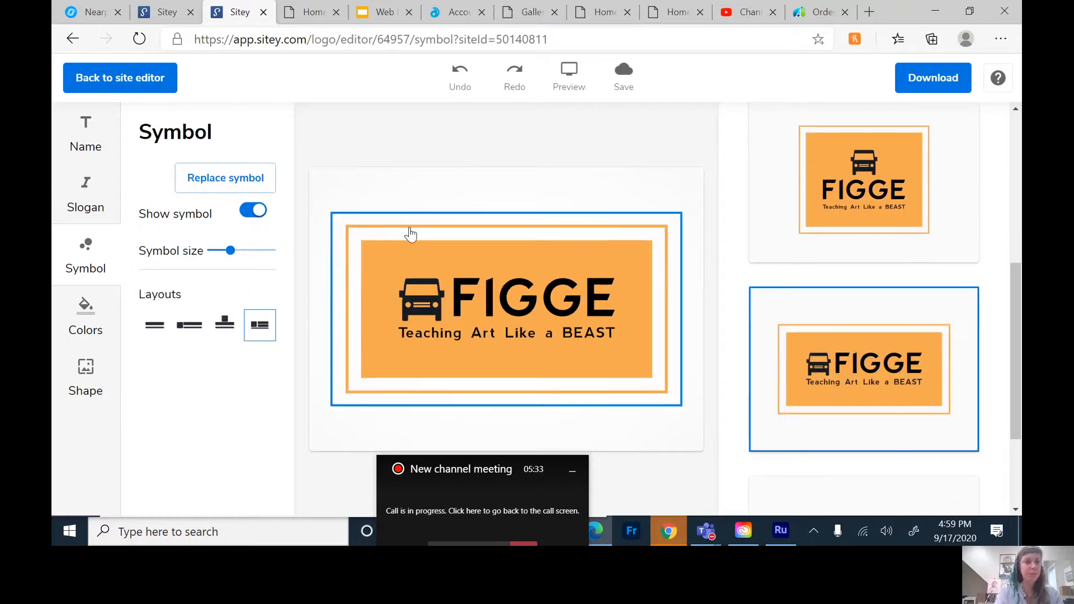
# Step: Search the replacement symbol library for "art"
pyautogui.click(247, 186)
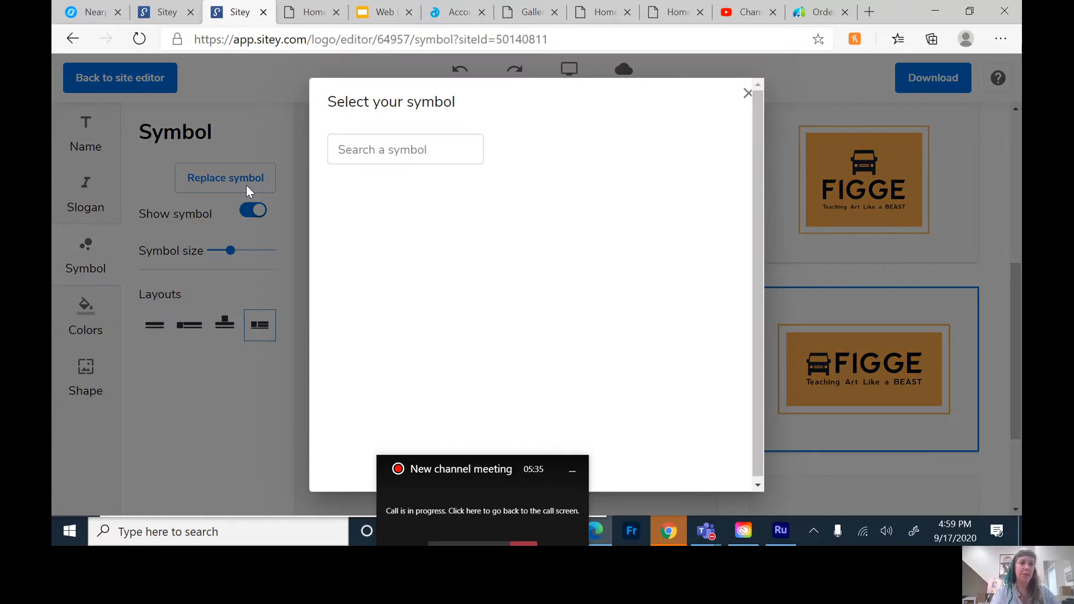
pyautogui.click(415, 150)
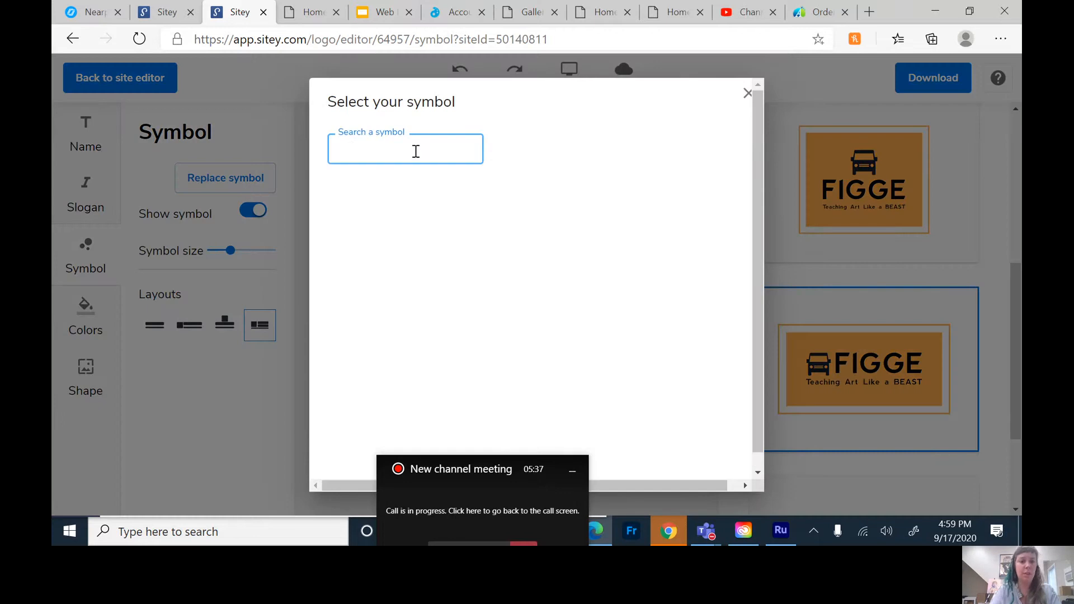
pyautogui.write('art')
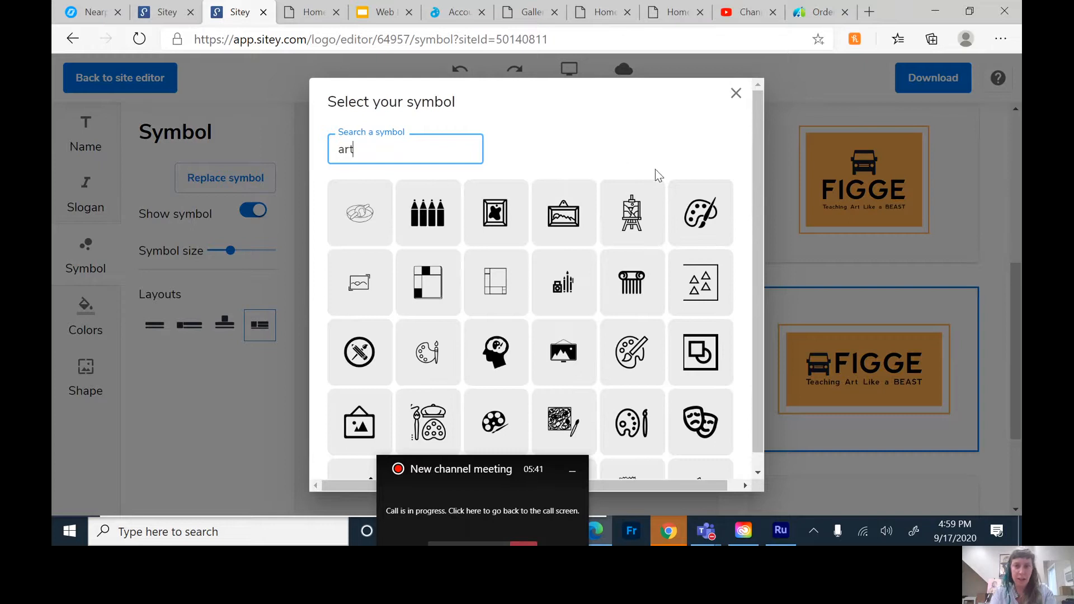
# Step: Replace the vehicle symbol with the framed painting icon that has a black splat inside, and slightly reduce the symbol's size
pyautogui.scroll(-4, 592, 383)
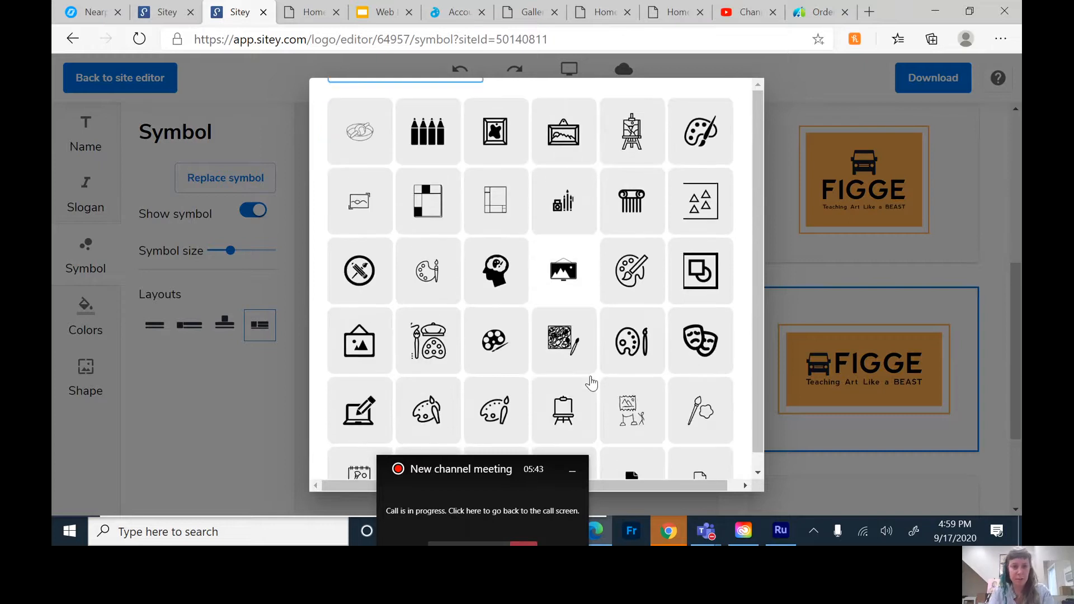
pyautogui.scroll(-2, 591, 383)
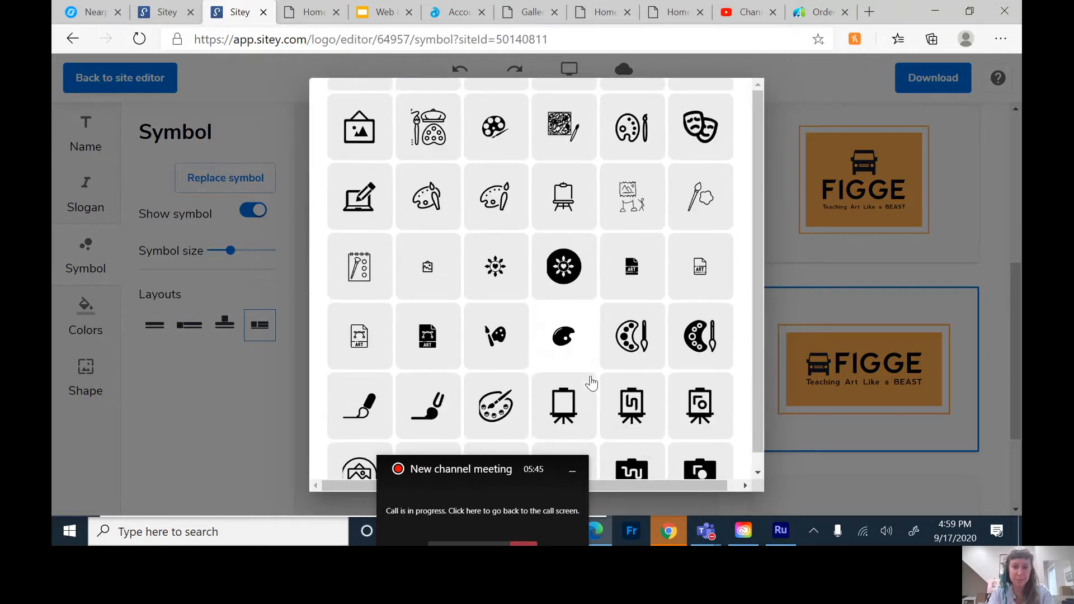
pyautogui.scroll(-2, 591, 383)
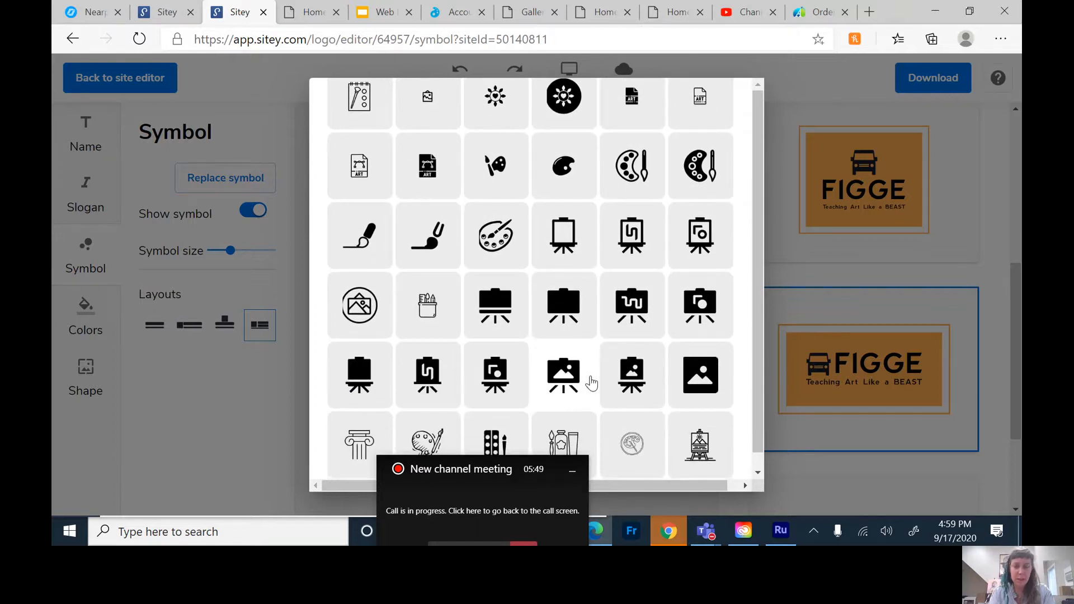
pyautogui.scroll(-2, 591, 383)
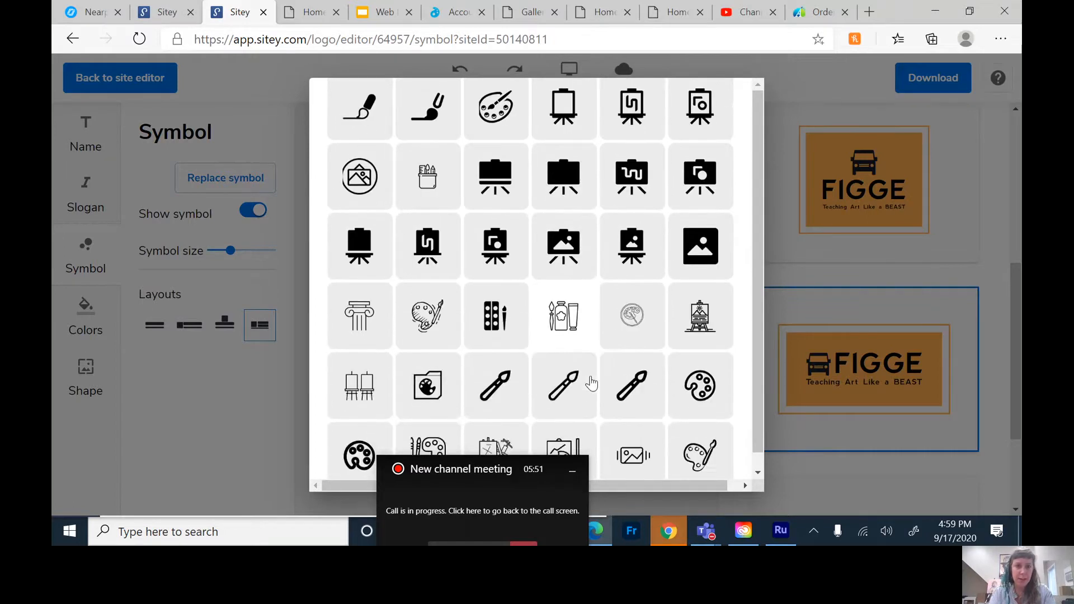
pyautogui.scroll(3, 591, 383)
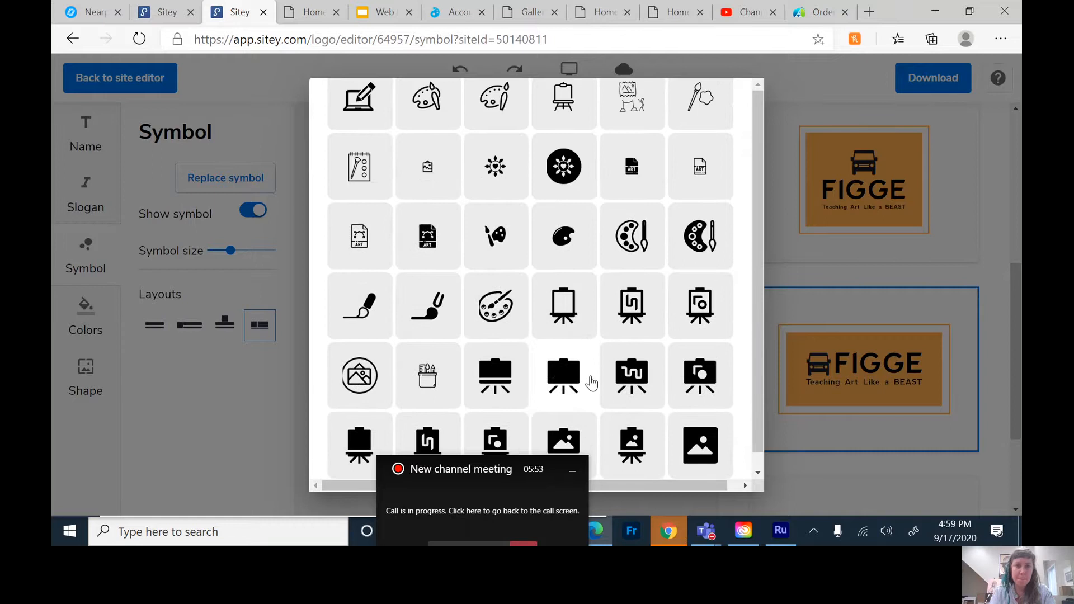
pyautogui.scroll(4, 592, 383)
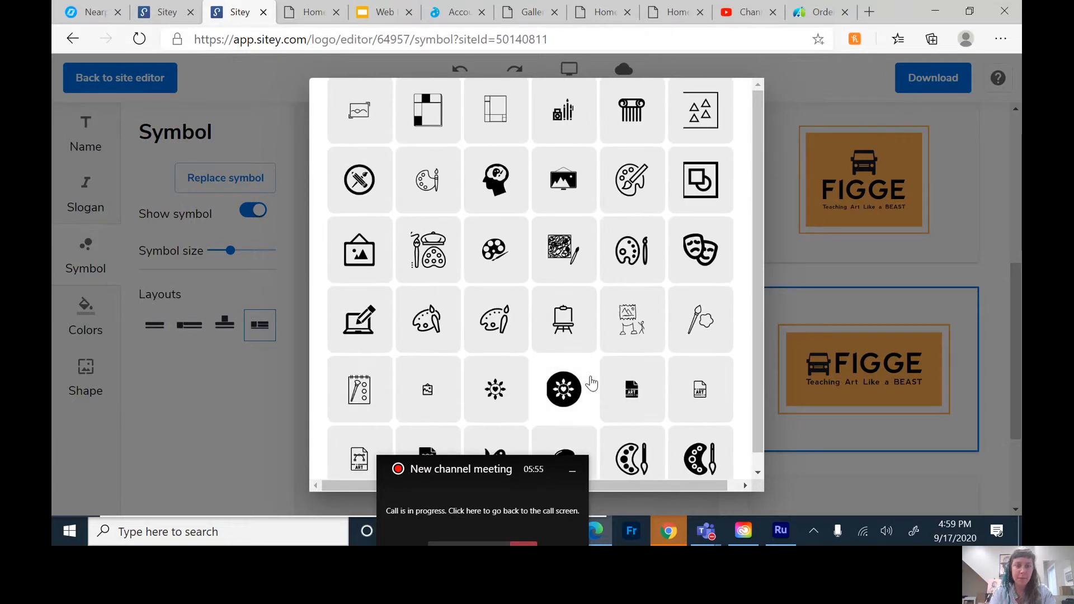
pyautogui.scroll(2, 592, 383)
pyautogui.scroll(-4, 591, 383)
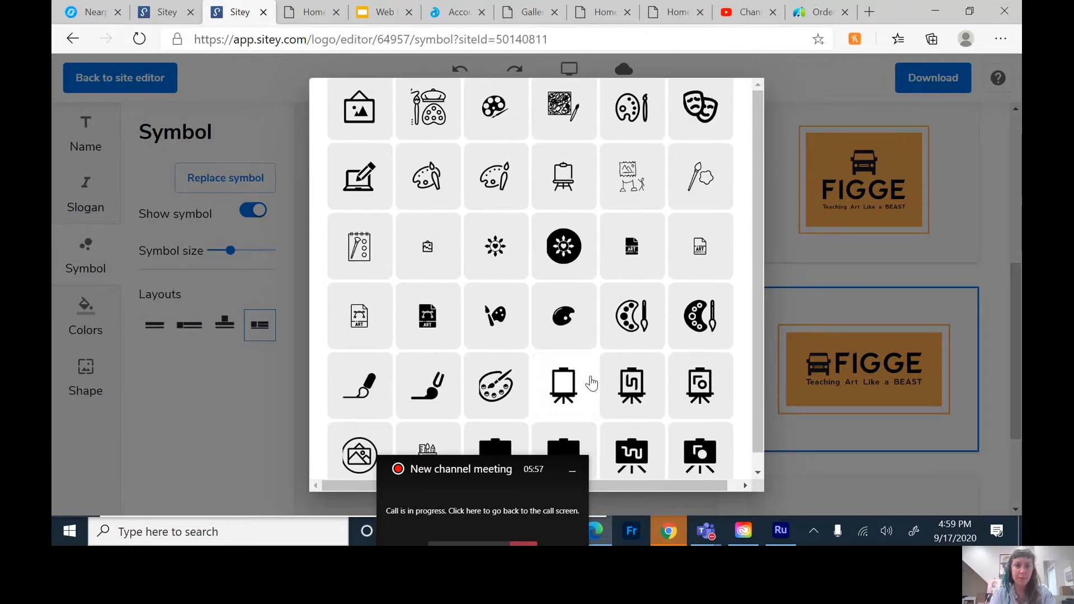
pyautogui.scroll(5, 591, 383)
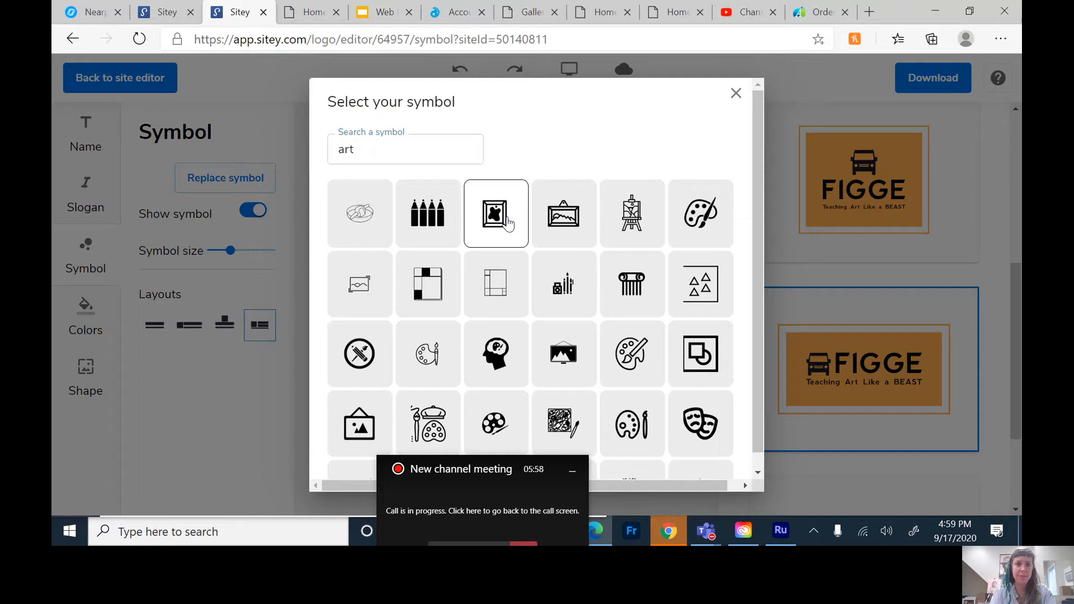
pyautogui.click(495, 214)
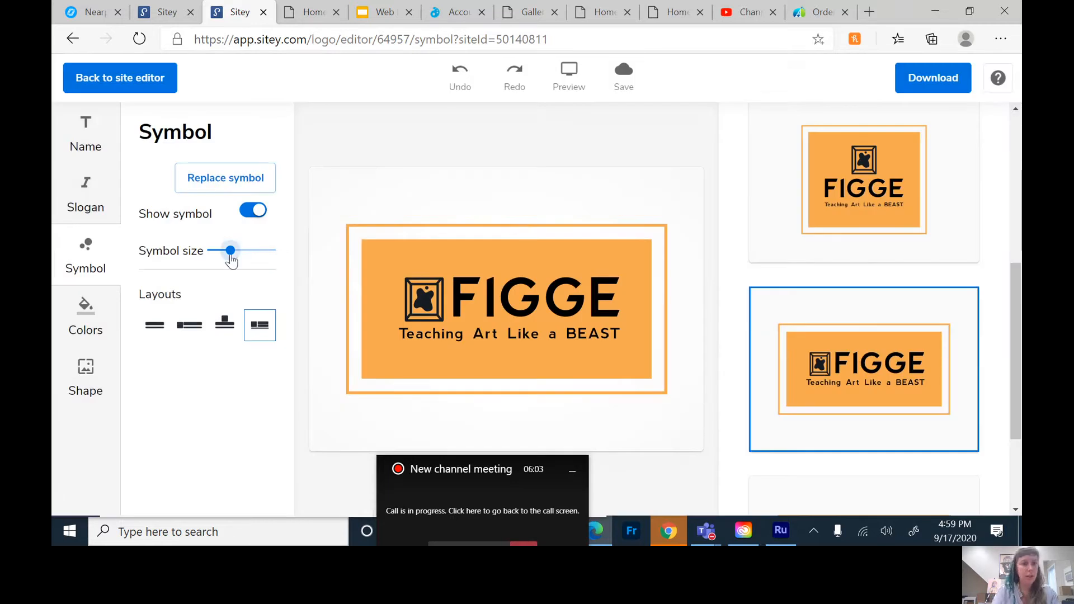
pyautogui.moveTo(231, 259)
pyautogui.mouseDown()
pyautogui.moveTo(267, 259)
pyautogui.moveTo(226, 261)
pyautogui.mouseUp()
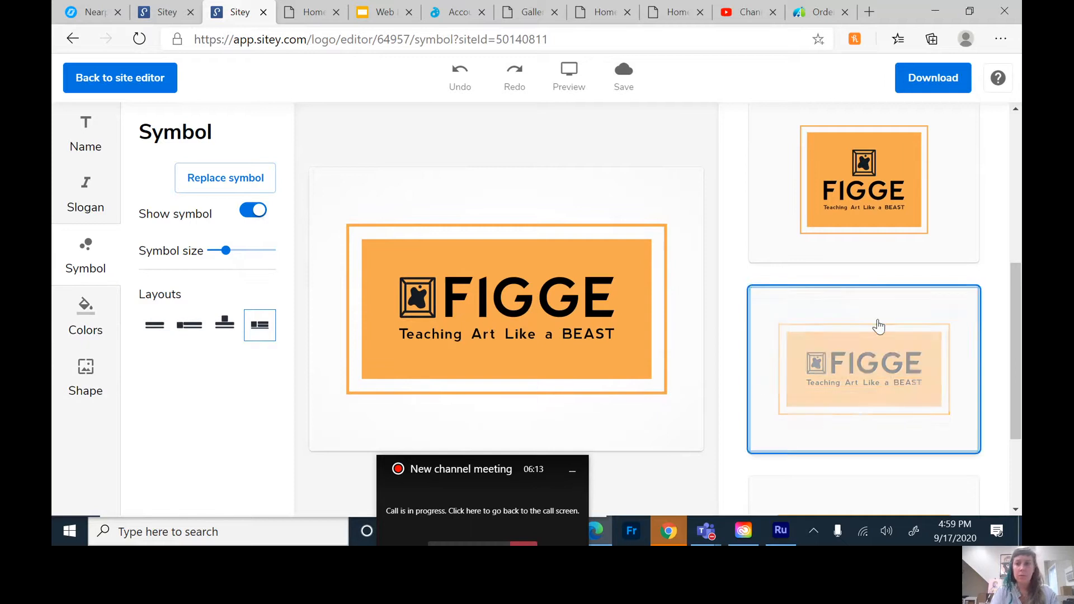
# Step: Examine the Initials variations for the symbol as an alternative to the framed painting icon
pyautogui.scroll(6, 873, 319)
pyautogui.click(854, 211)
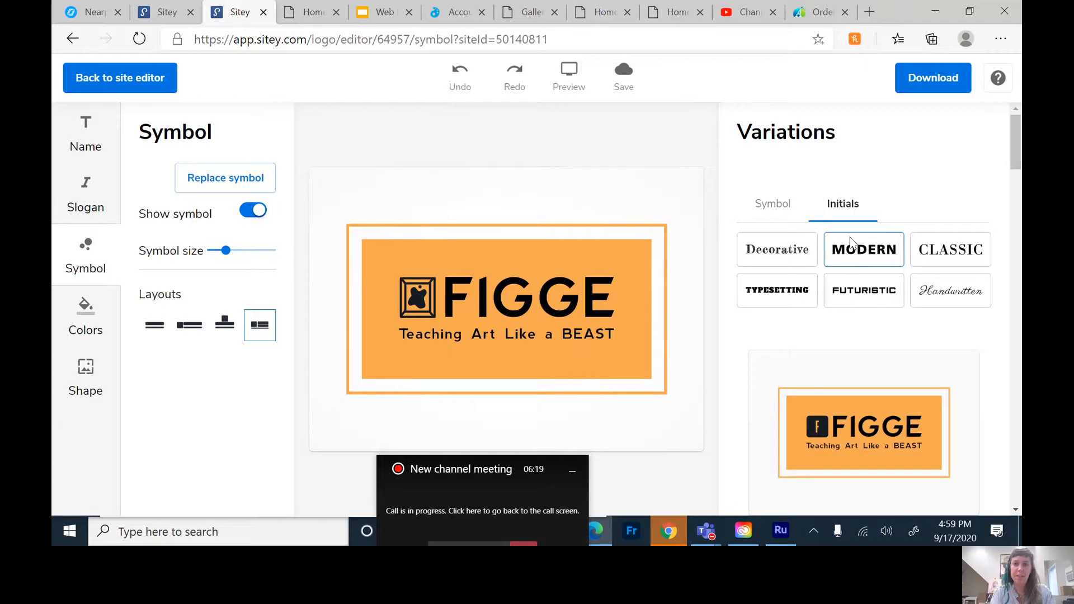
pyautogui.scroll(-3, 864, 471)
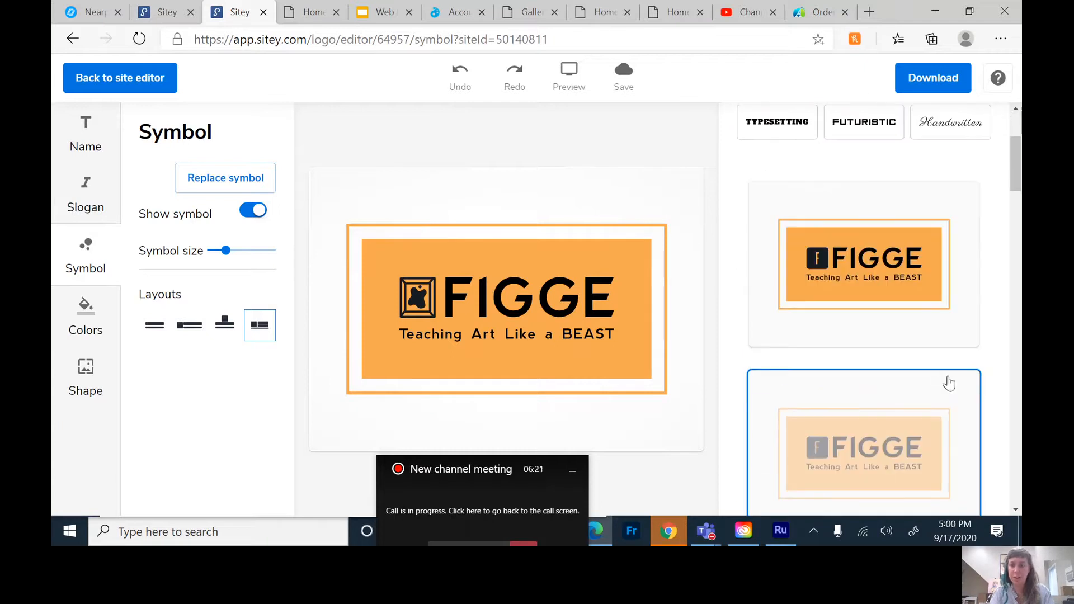
pyautogui.scroll(-3, 950, 383)
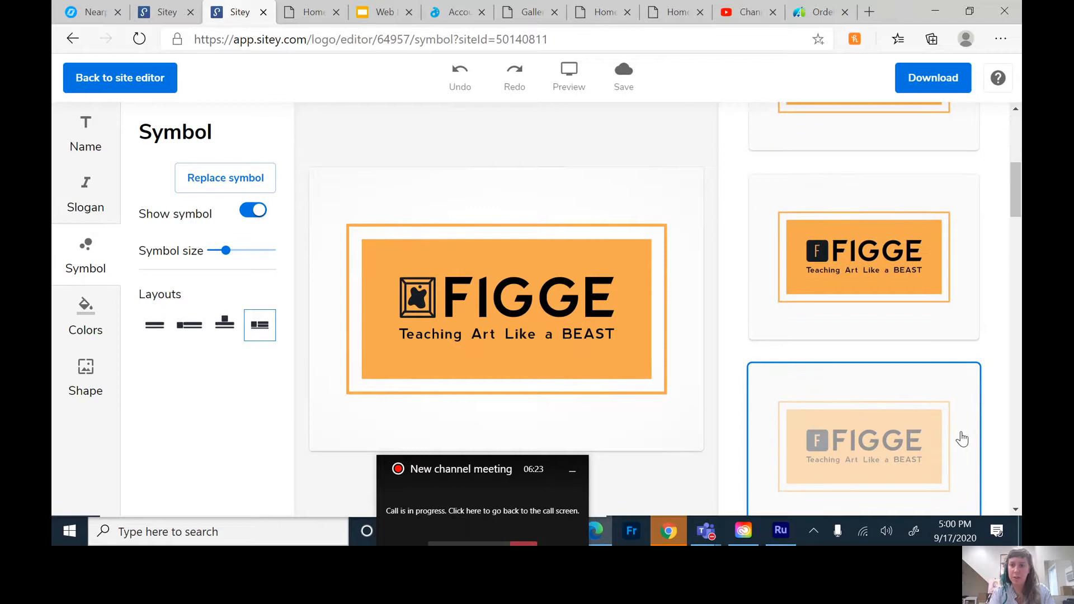
pyautogui.scroll(-5, 963, 439)
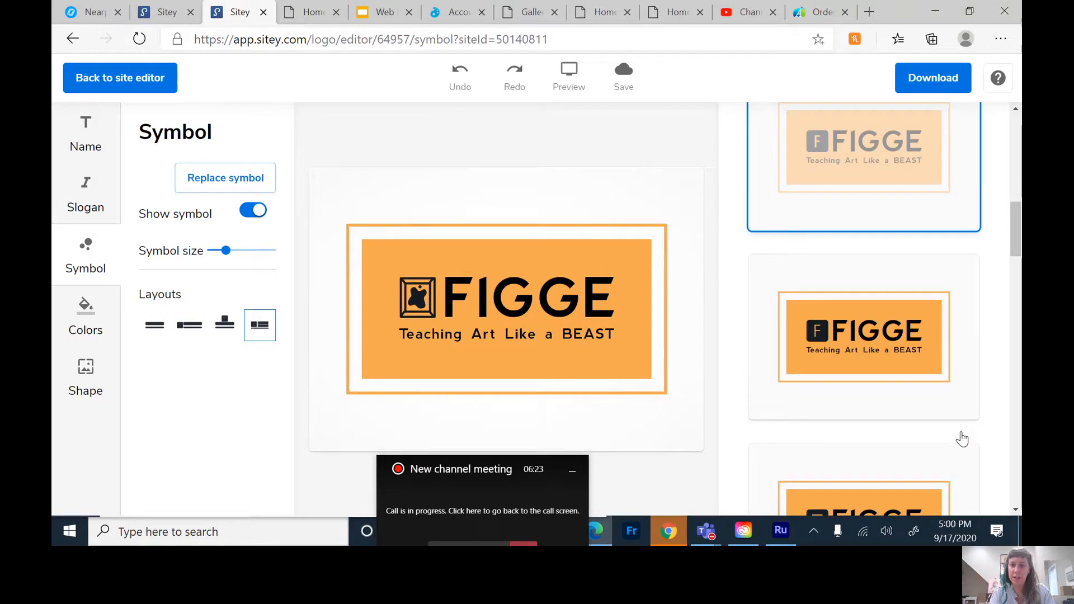
# Step: Set the logo's Name 1 color to white
pyautogui.click(90, 304)
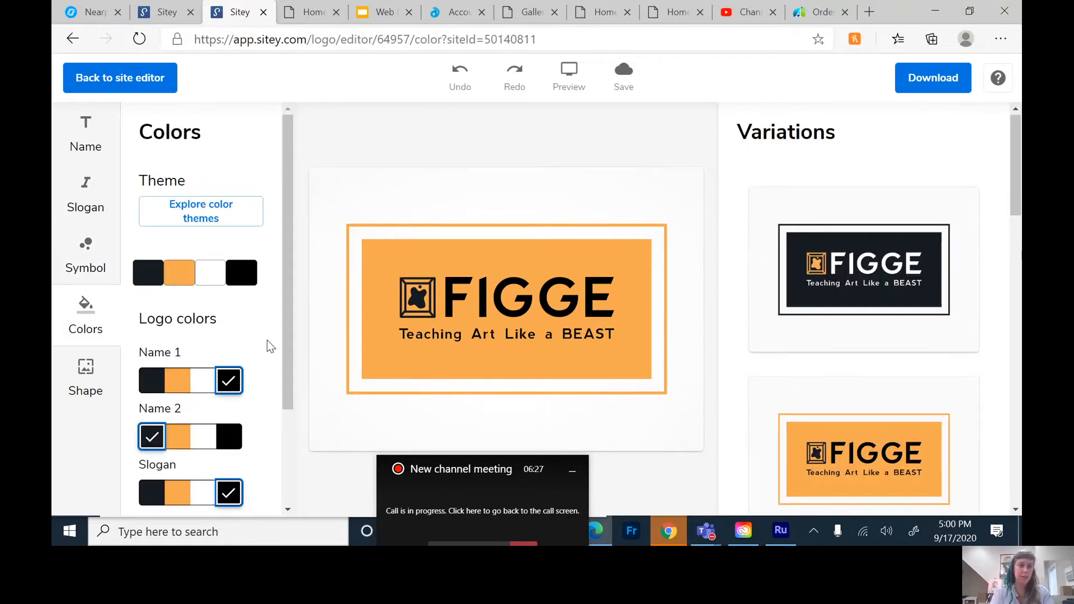
pyautogui.scroll(-3, 268, 343)
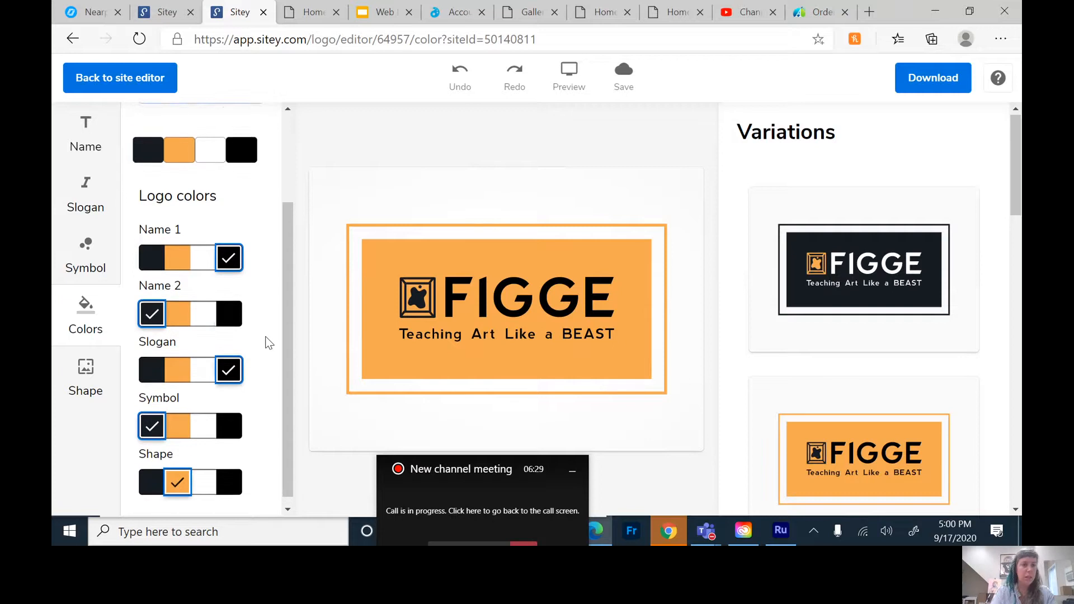
pyautogui.scroll(2, 268, 342)
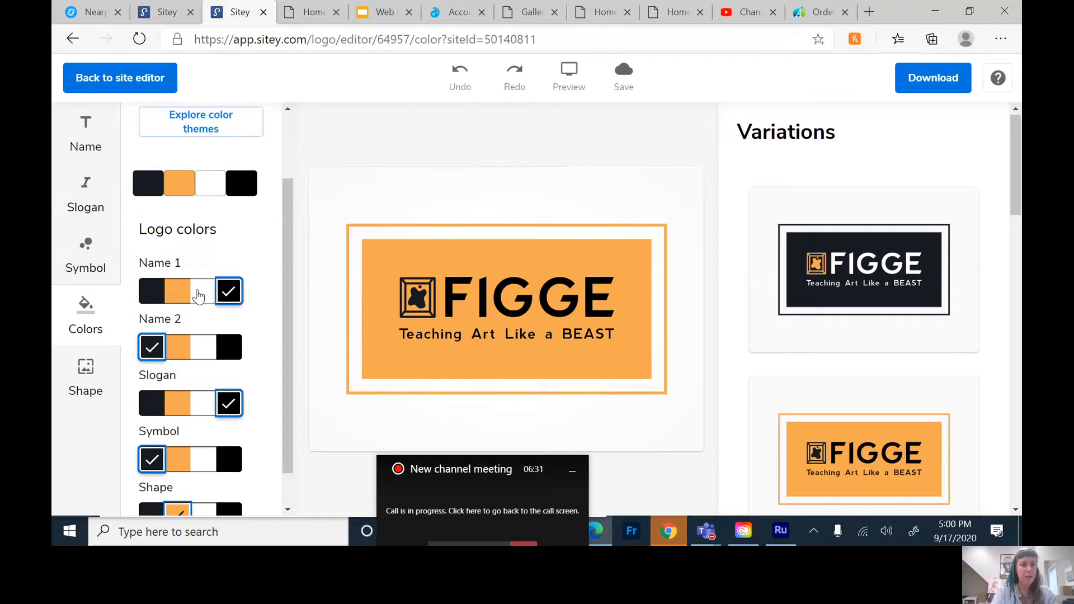
pyautogui.click(194, 293)
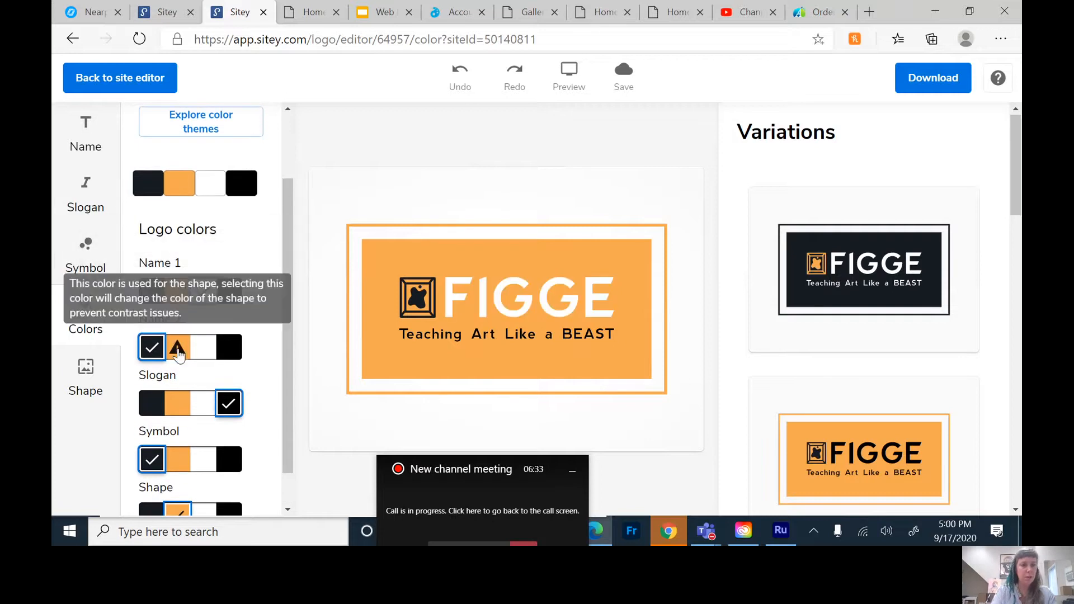
# Step: Try white and black as the Name 2 color, and return it to the dark navy theme color
pyautogui.click(178, 350)
pyautogui.click(209, 351)
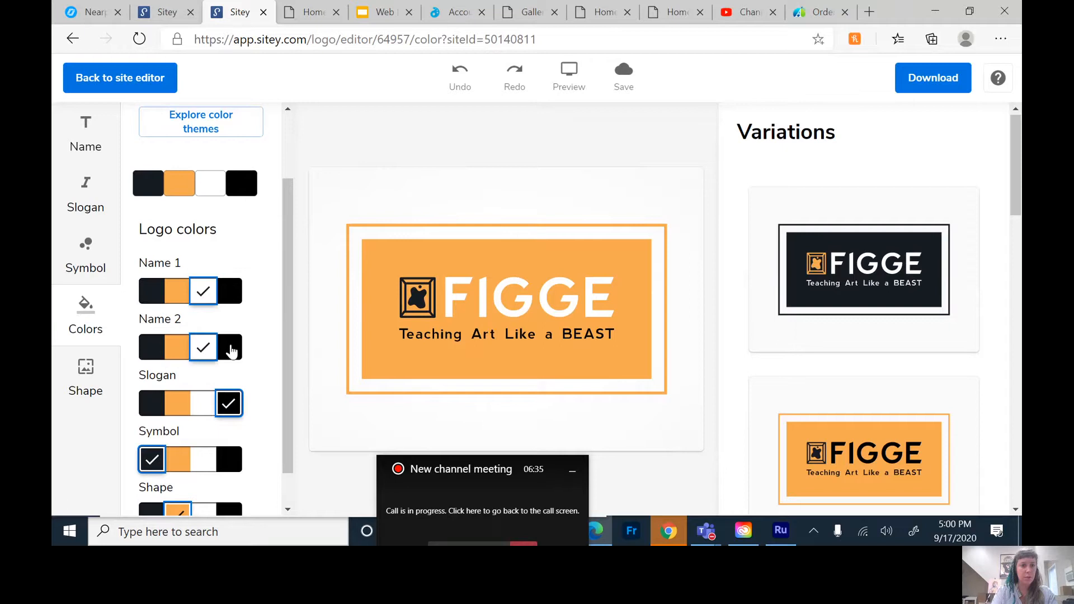
pyautogui.click(230, 349)
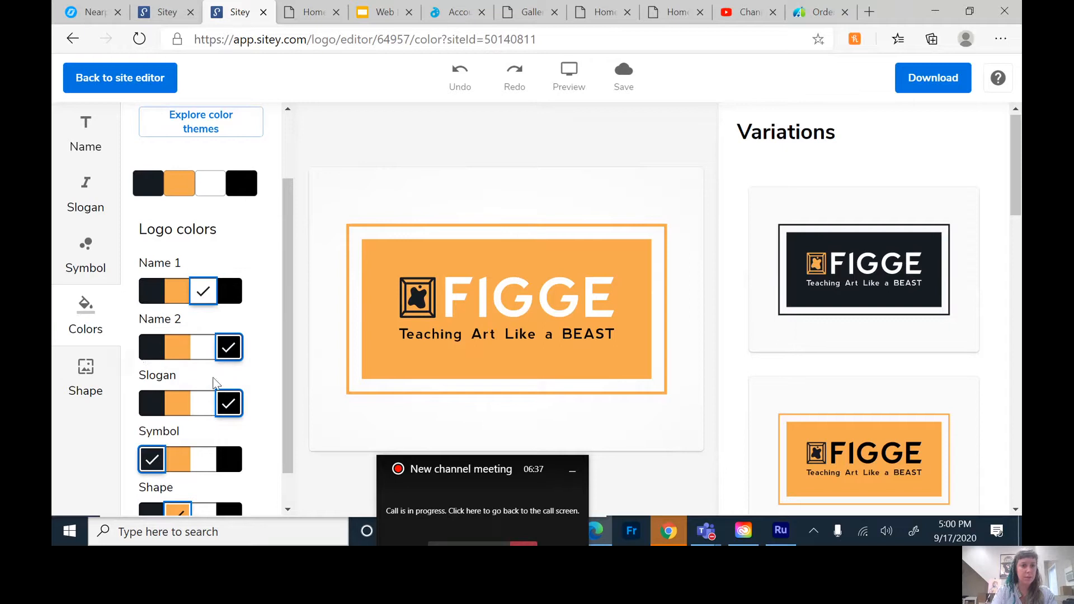
pyautogui.click(148, 355)
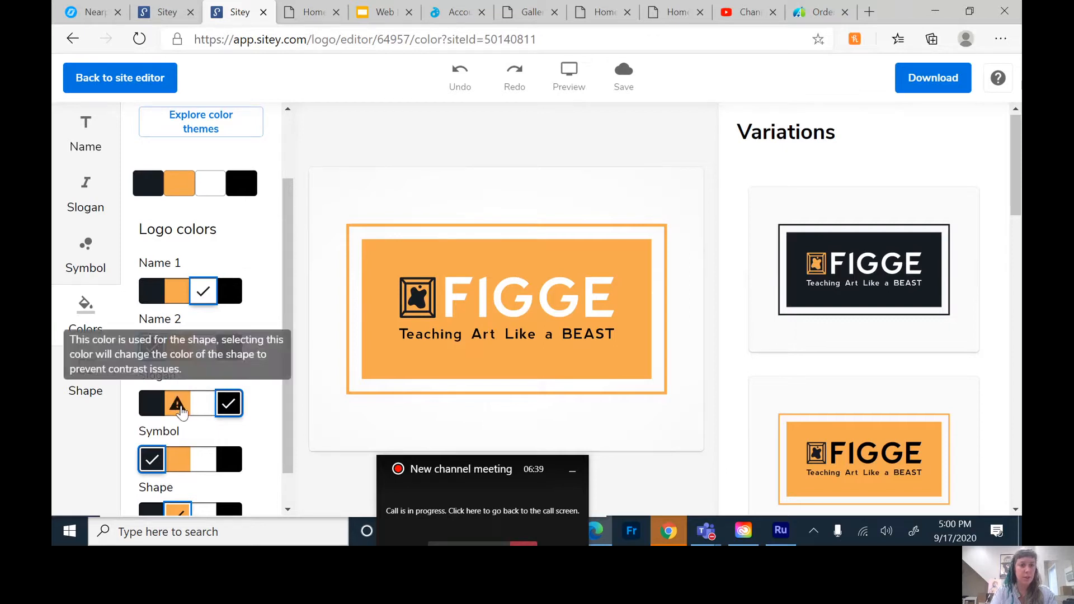
# Step: Recolor the remaining logo parts with a white slogan, a black shape and an orange symbol
pyautogui.click(200, 410)
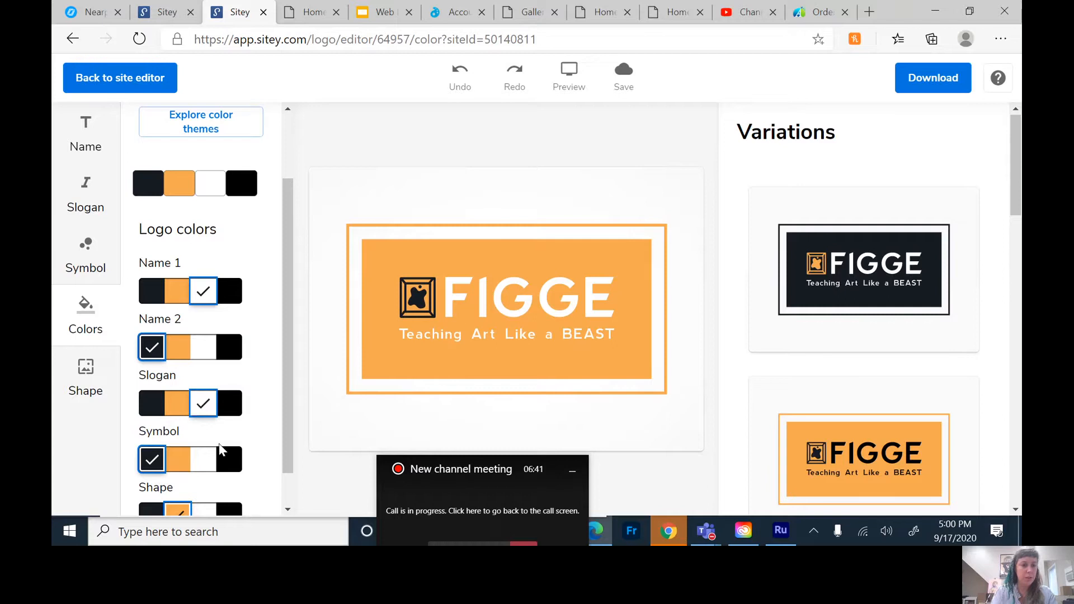
pyautogui.scroll(-1, 220, 449)
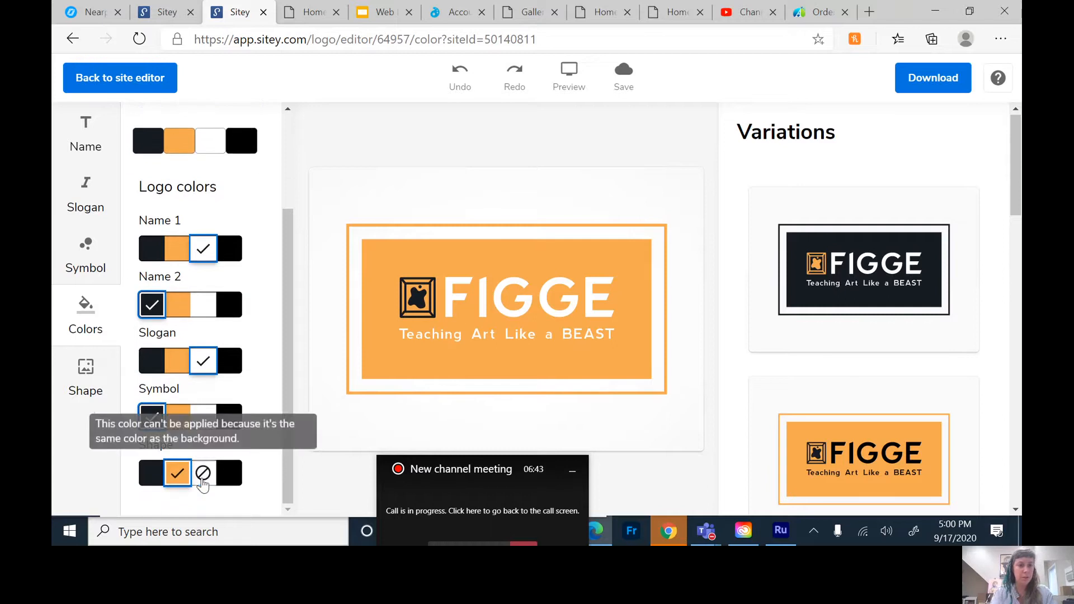
pyautogui.click(225, 480)
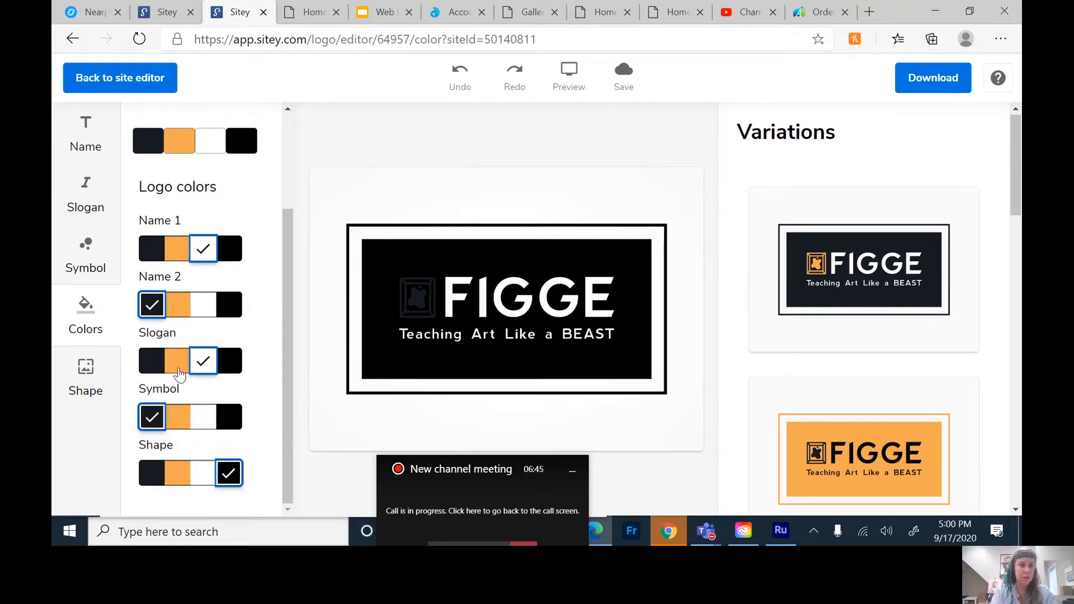
pyautogui.click(178, 424)
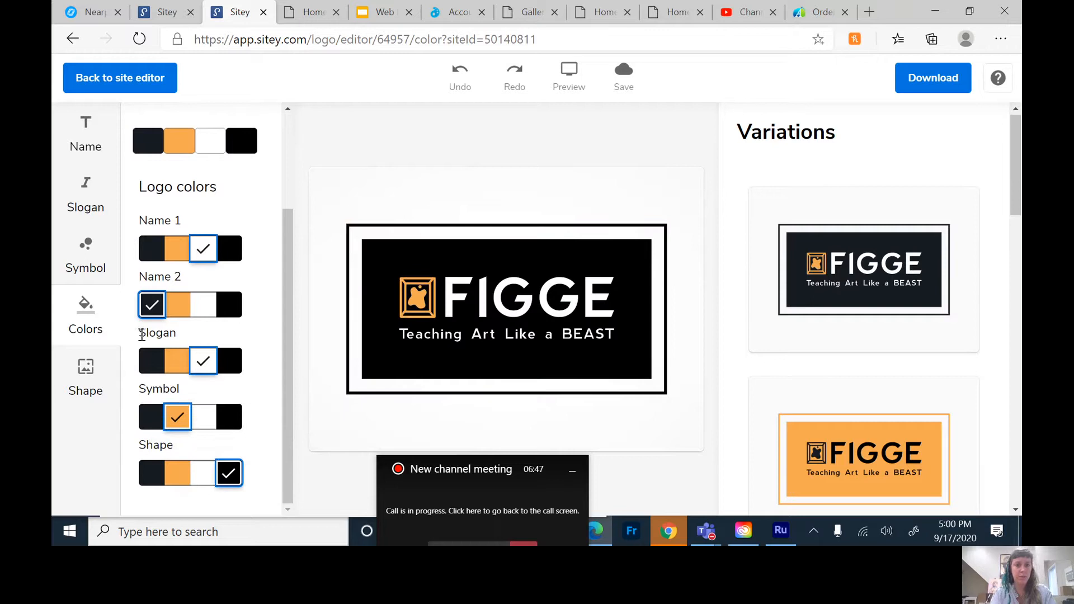
# Step: Change the first theme color from dark navy to a medium blue, #5B8AC3
pyautogui.scroll(3, 142, 336)
pyautogui.click(150, 276)
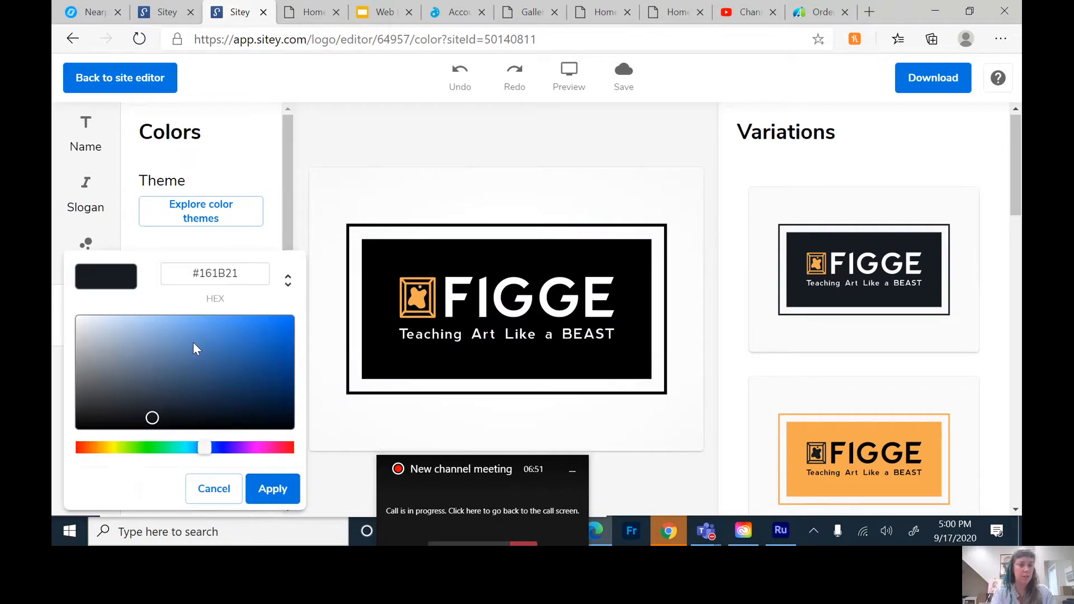
pyautogui.click(196, 347)
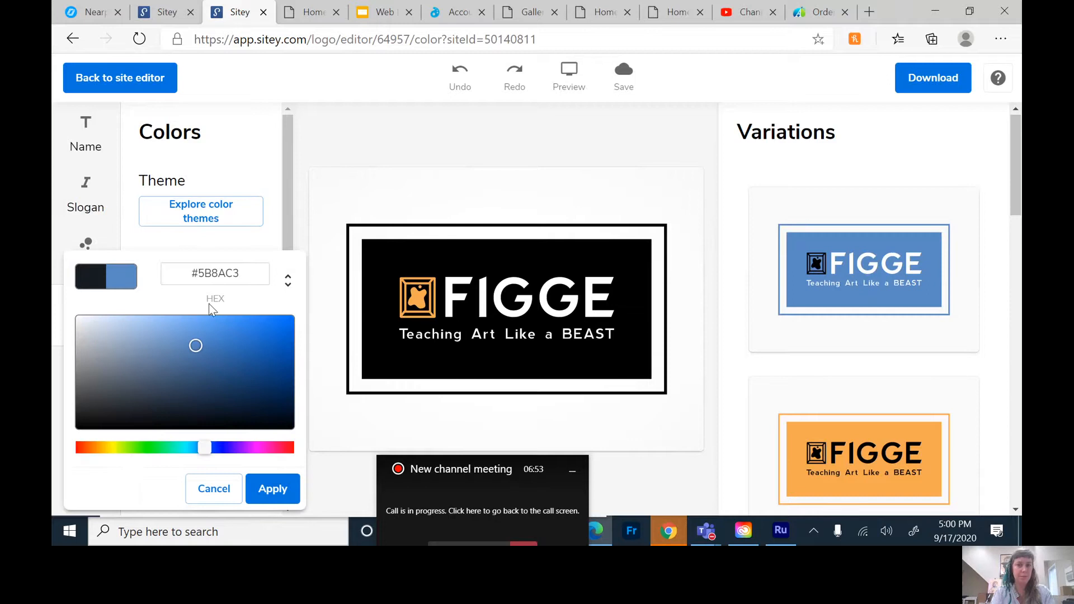
pyautogui.click(207, 223)
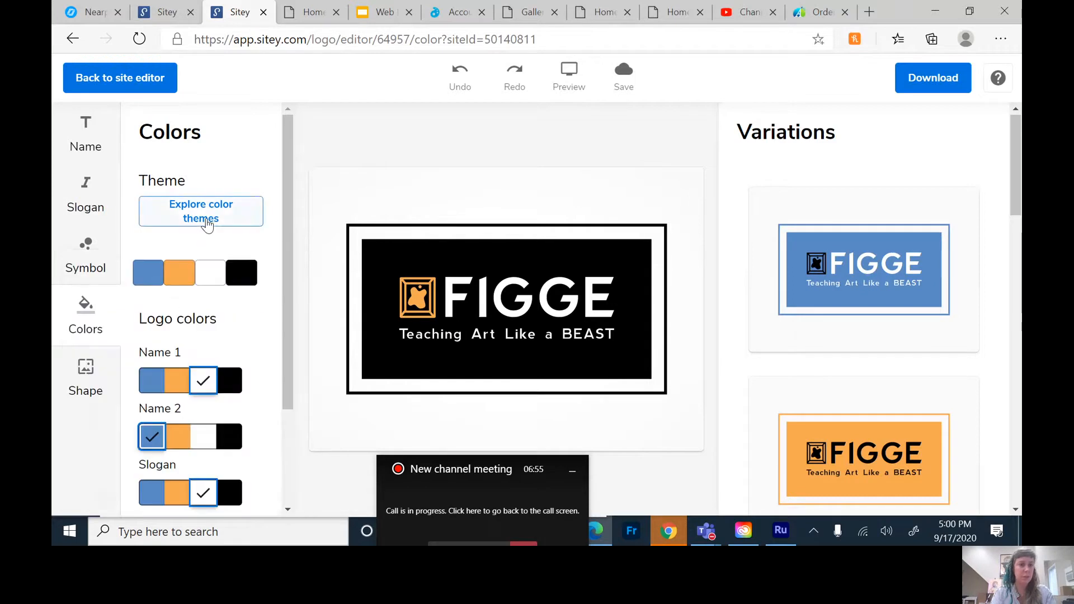
# Step: Browse the Minimal color themes and apply the slate blue and teal theme to the logo
pyautogui.click(189, 212)
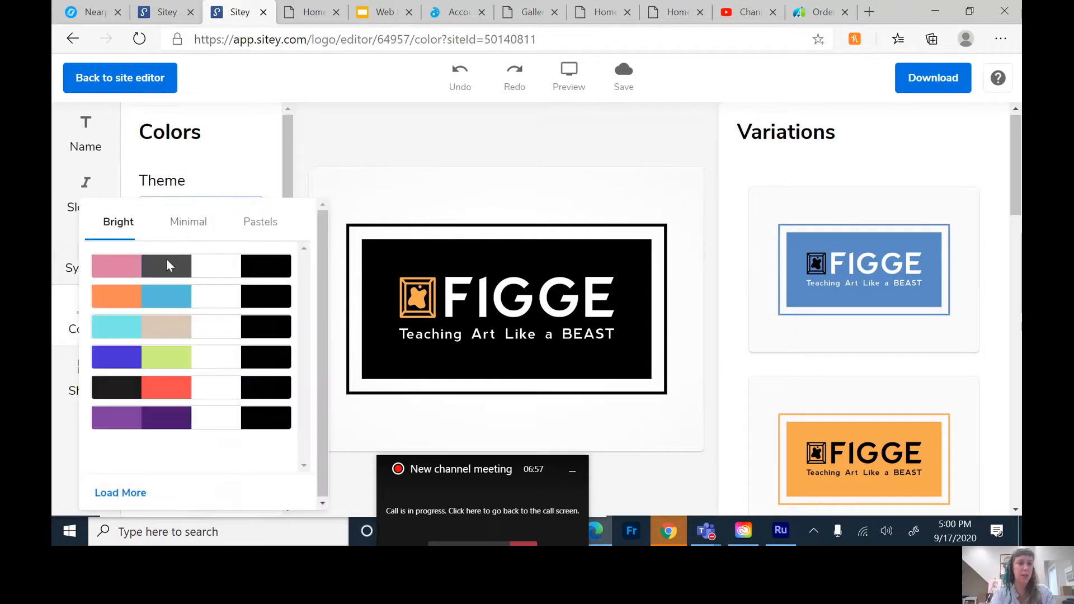
pyautogui.click(188, 223)
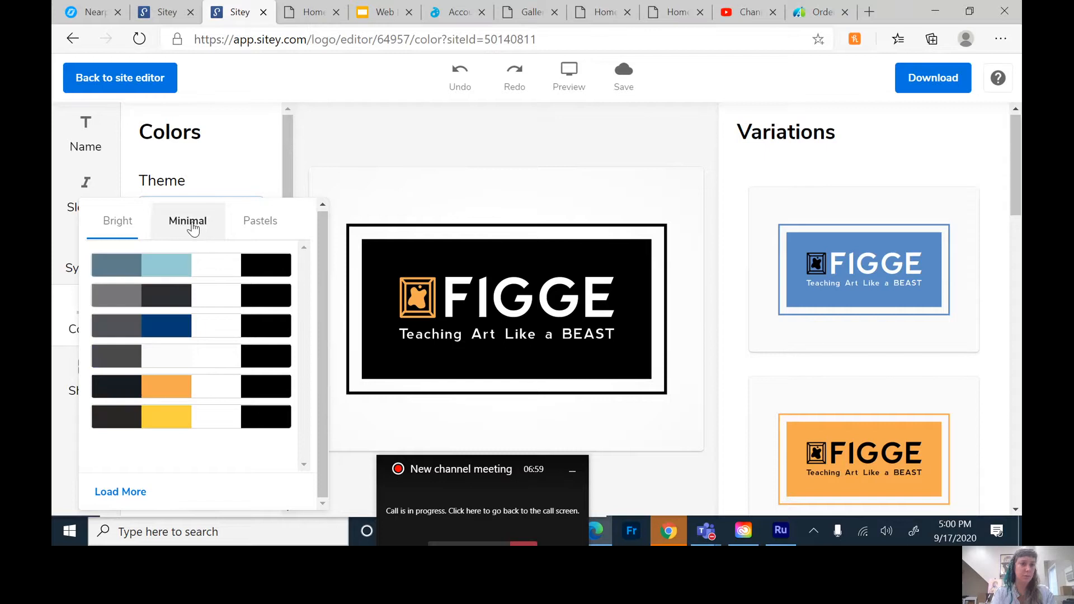
pyautogui.click(126, 494)
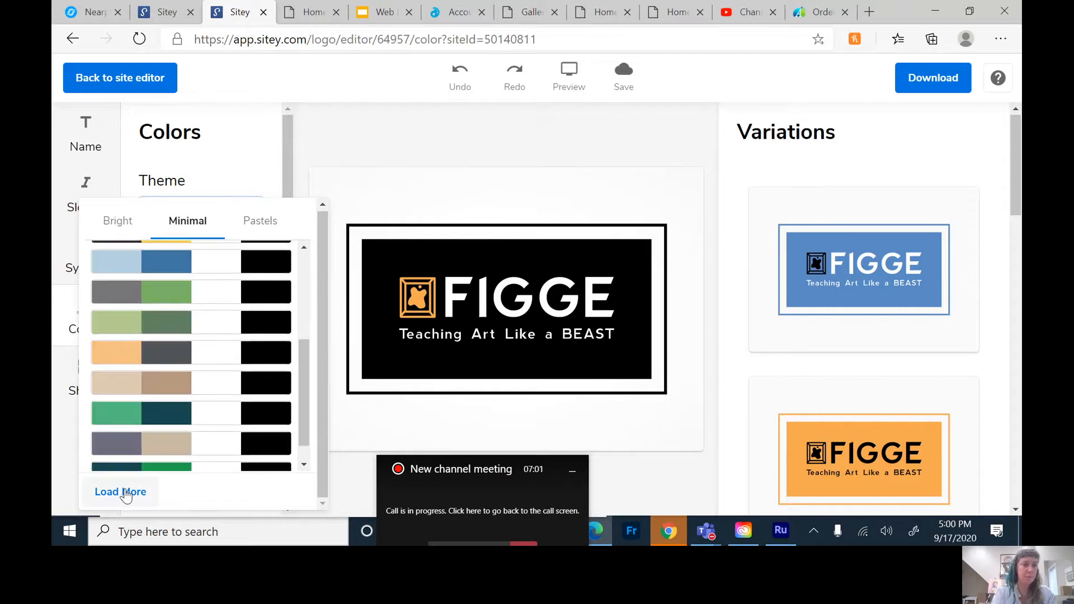
pyautogui.click(109, 498)
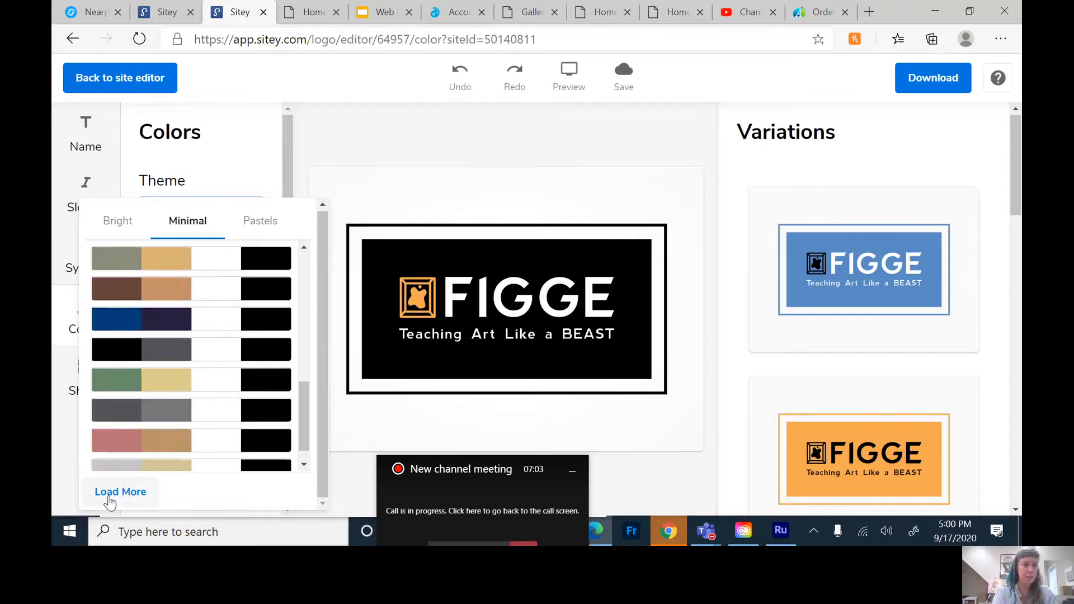
pyautogui.click(109, 495)
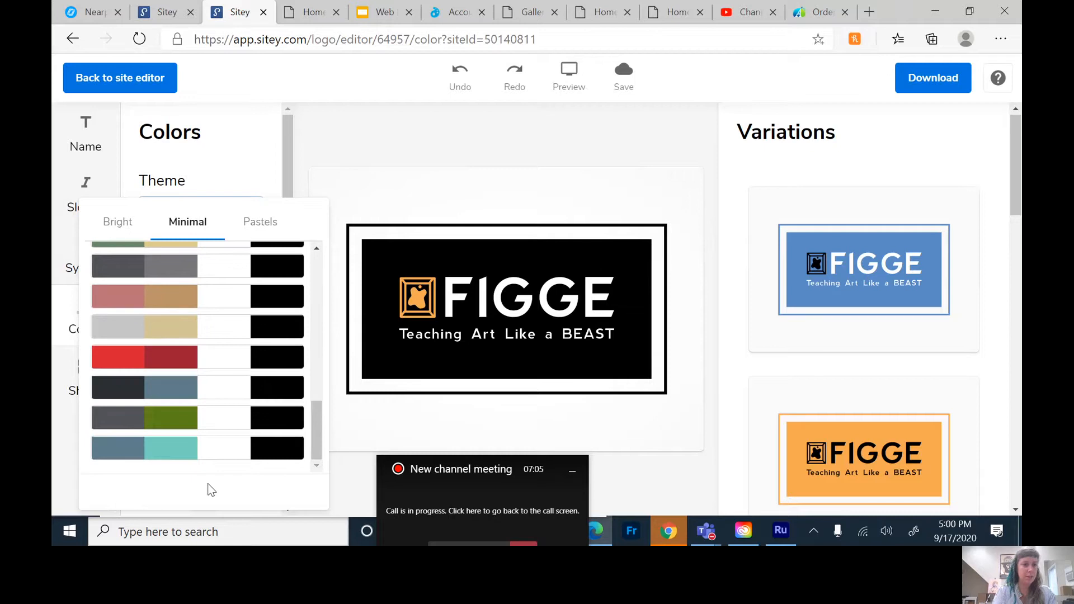
pyautogui.click(169, 451)
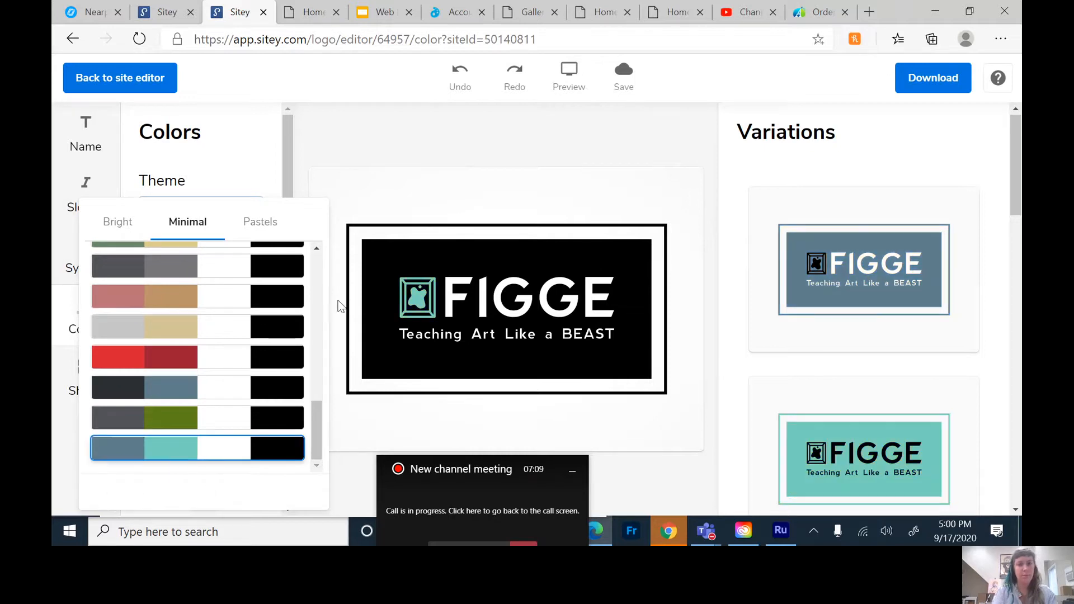
pyautogui.click(255, 228)
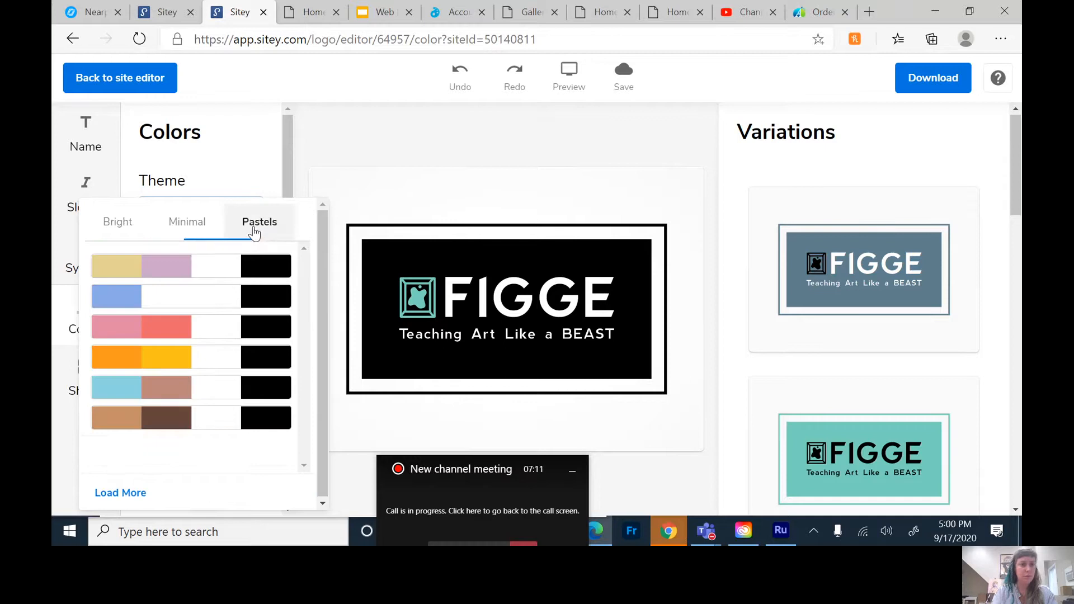
pyautogui.click(251, 187)
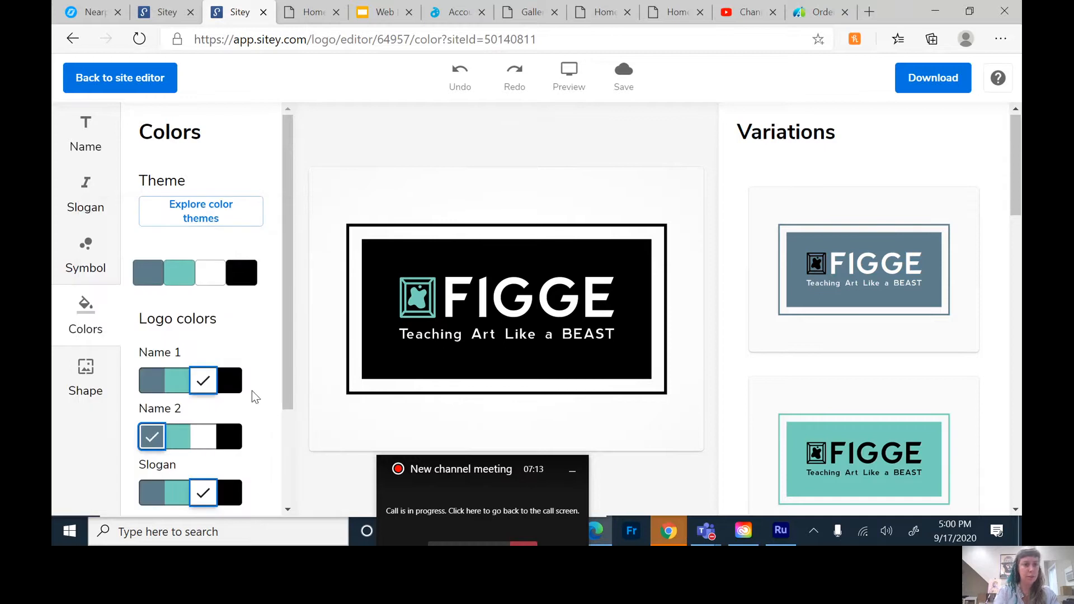
pyautogui.scroll(-2, 251, 391)
pyautogui.scroll(2, 252, 390)
pyautogui.click(208, 274)
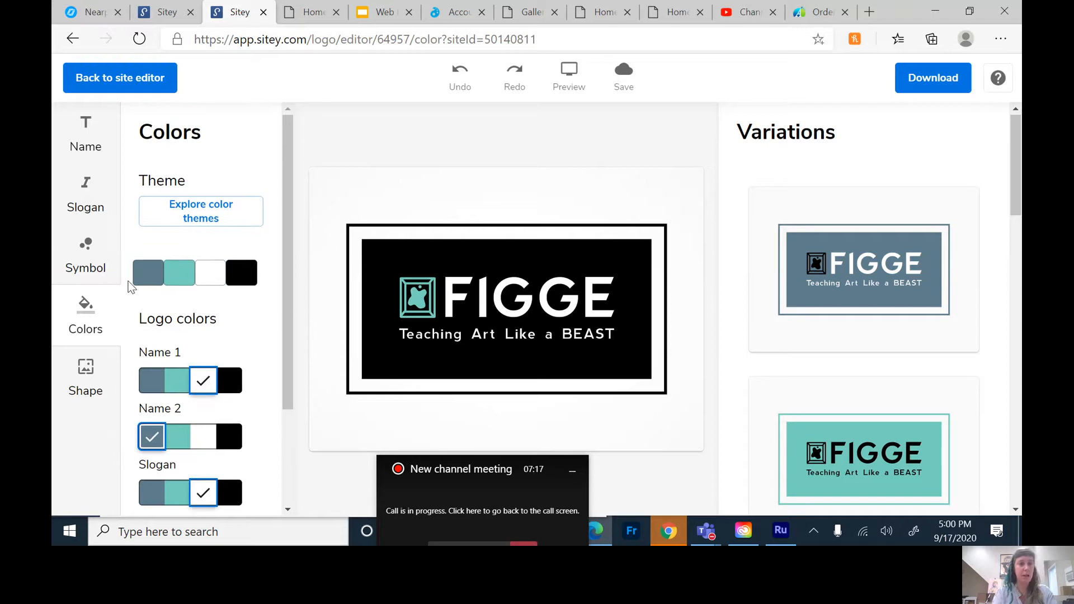
# Step: Apply the shape variation with a filled rectangle inside a thicker black rectangular outline
pyautogui.click(93, 374)
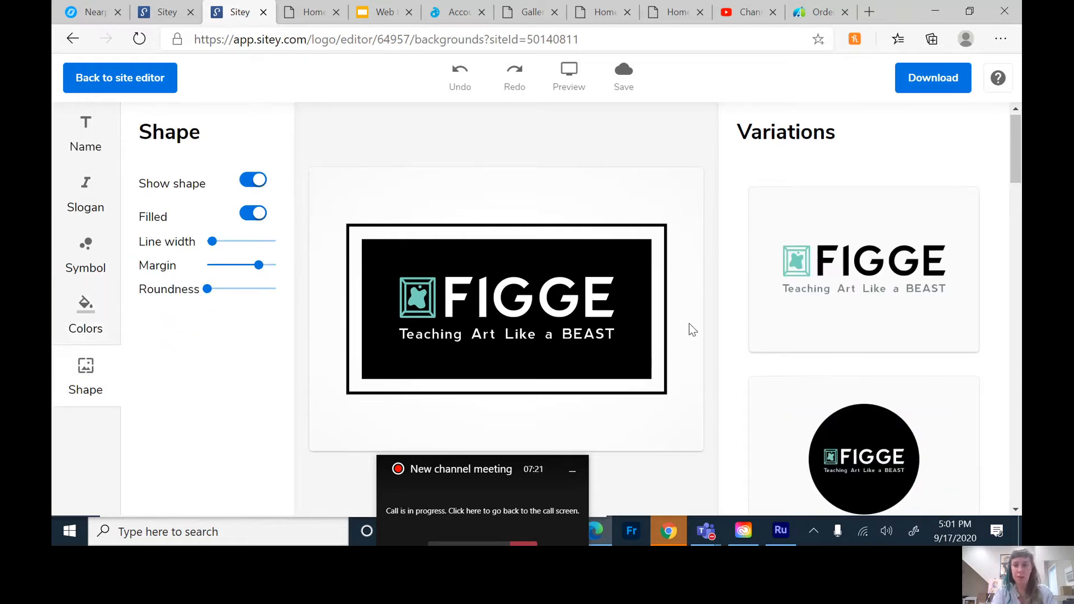
pyautogui.scroll(-5, 888, 348)
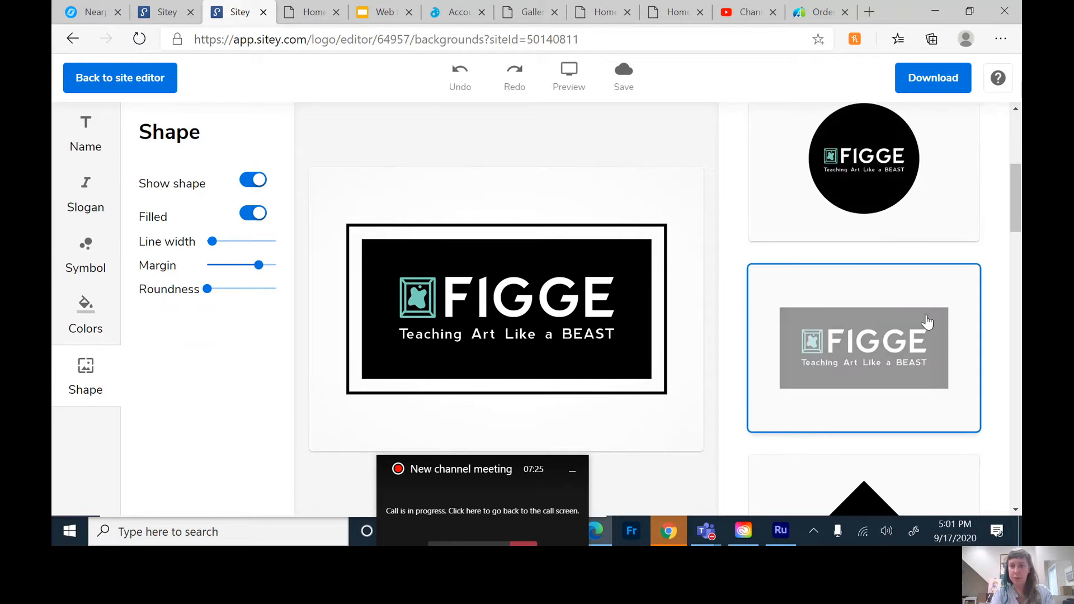
pyautogui.scroll(-3, 928, 341)
pyautogui.scroll(-15, 969, 414)
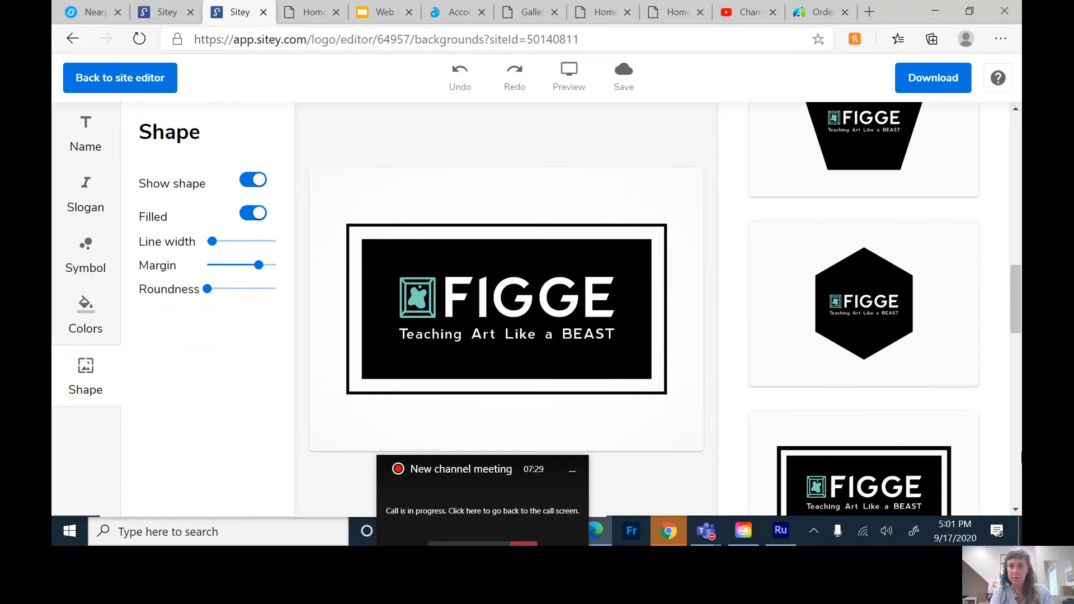
pyautogui.scroll(-4, 992, 460)
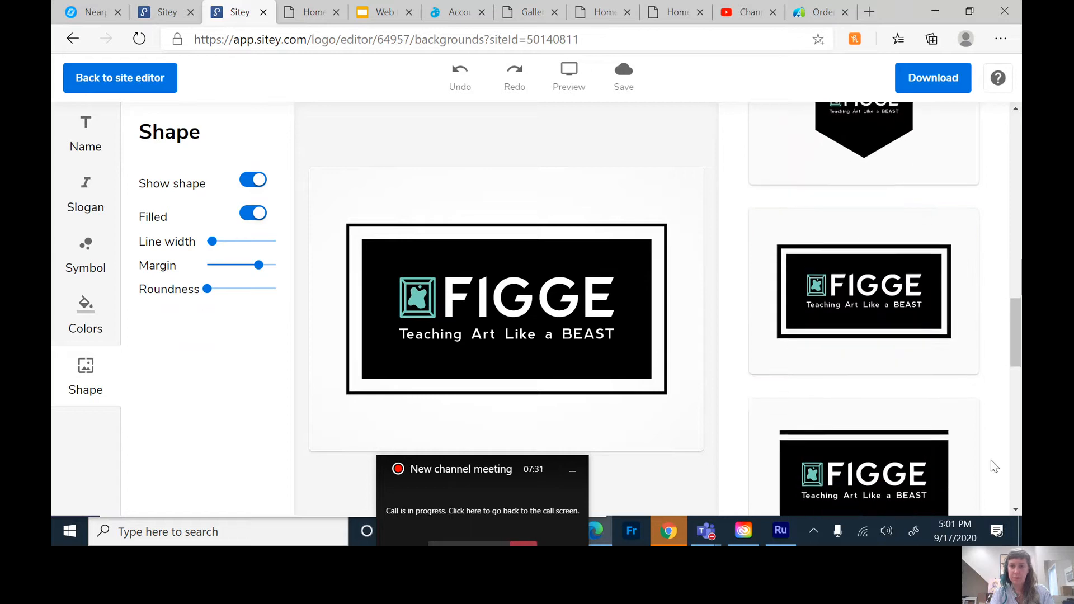
pyautogui.scroll(-1, 991, 461)
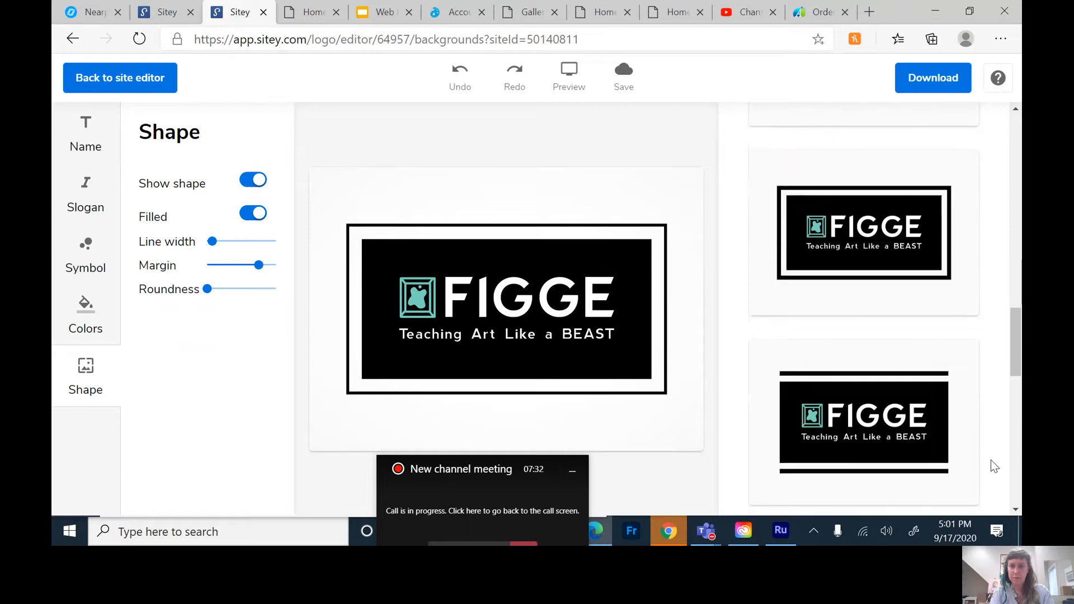
pyautogui.click(908, 284)
# Step: Round the corners of the logo's shape, reduce its margin and thicken its outline
pyautogui.scroll(-5, 966, 422)
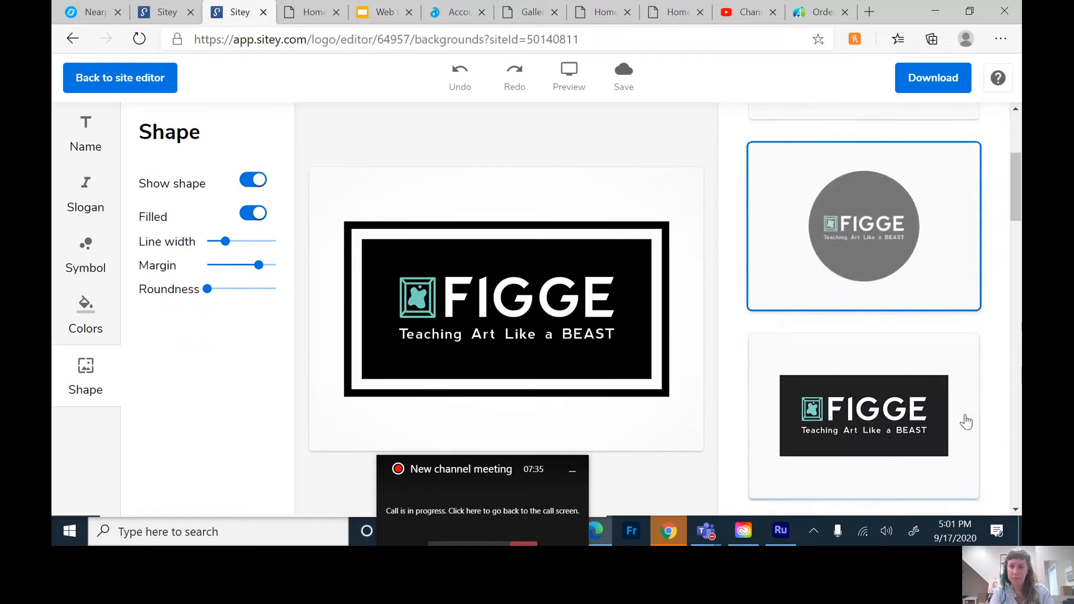
pyautogui.scroll(-5, 978, 456)
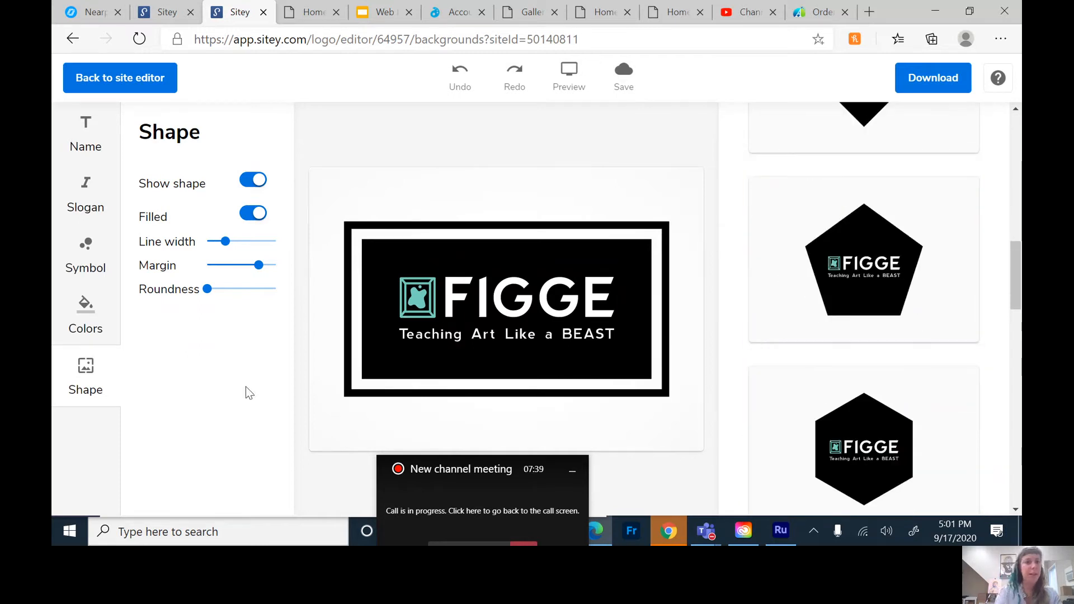
pyautogui.moveTo(209, 294); pyautogui.dragTo(241, 247)
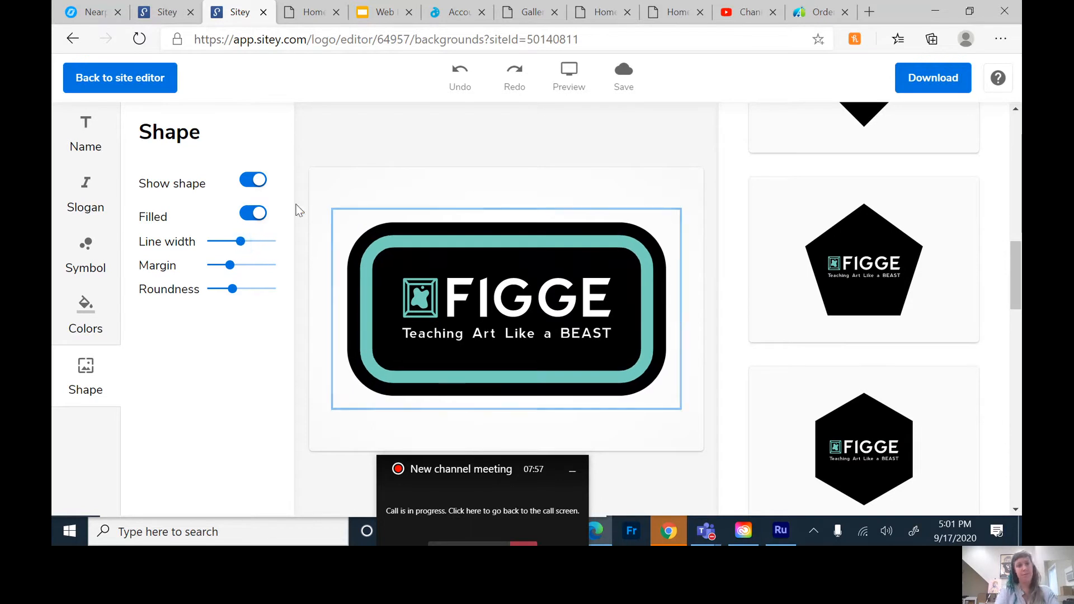
# Step: Try the logo with an unfilled shape and with no shape, and return to the filled shape
pyautogui.click(249, 216)
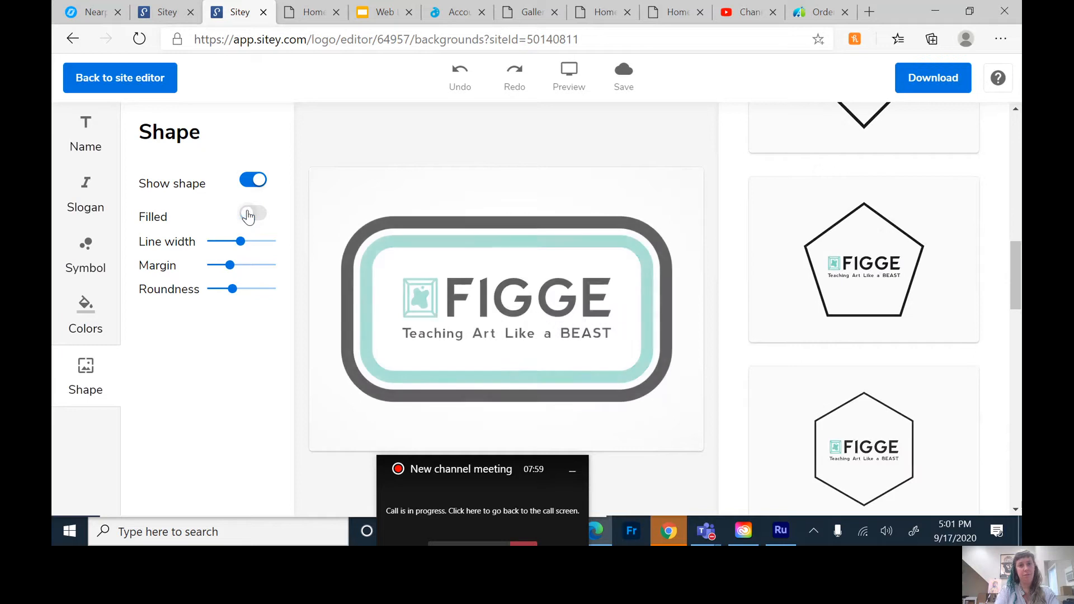
pyautogui.click(254, 214)
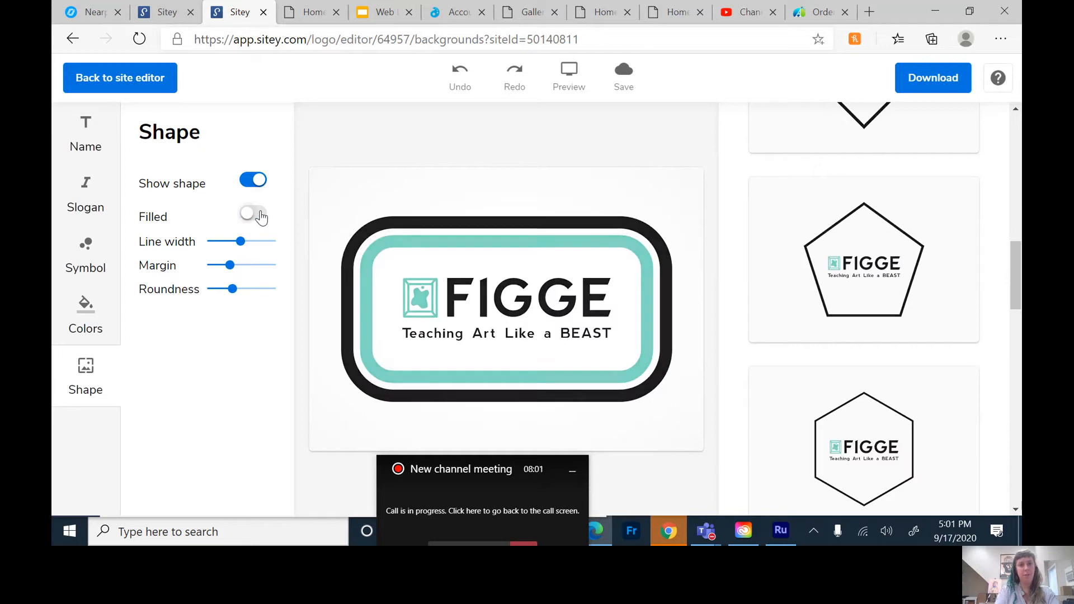
pyautogui.click(244, 184)
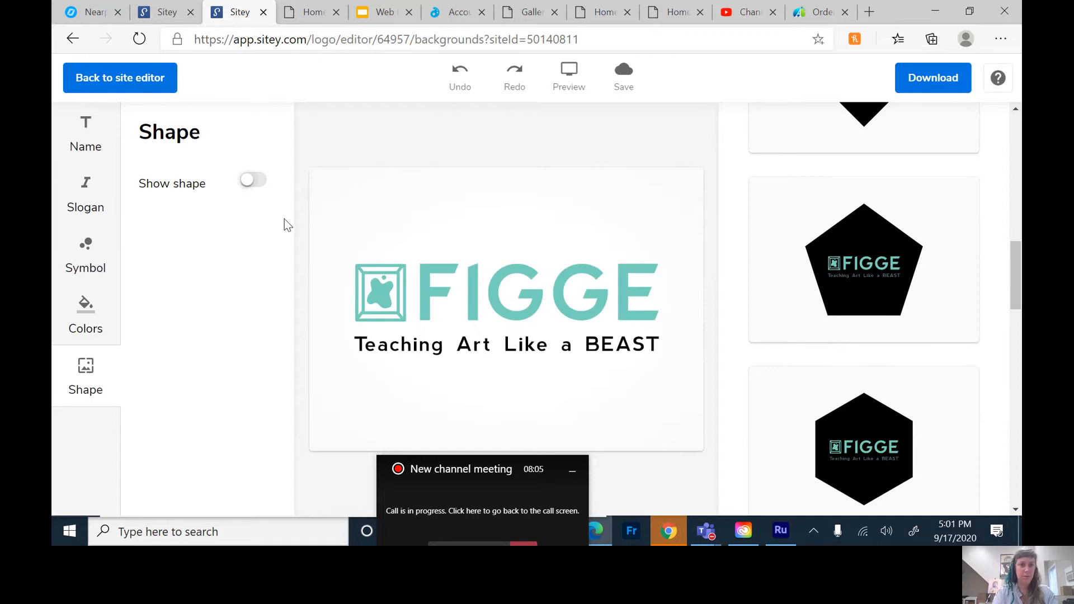
pyautogui.click(262, 191)
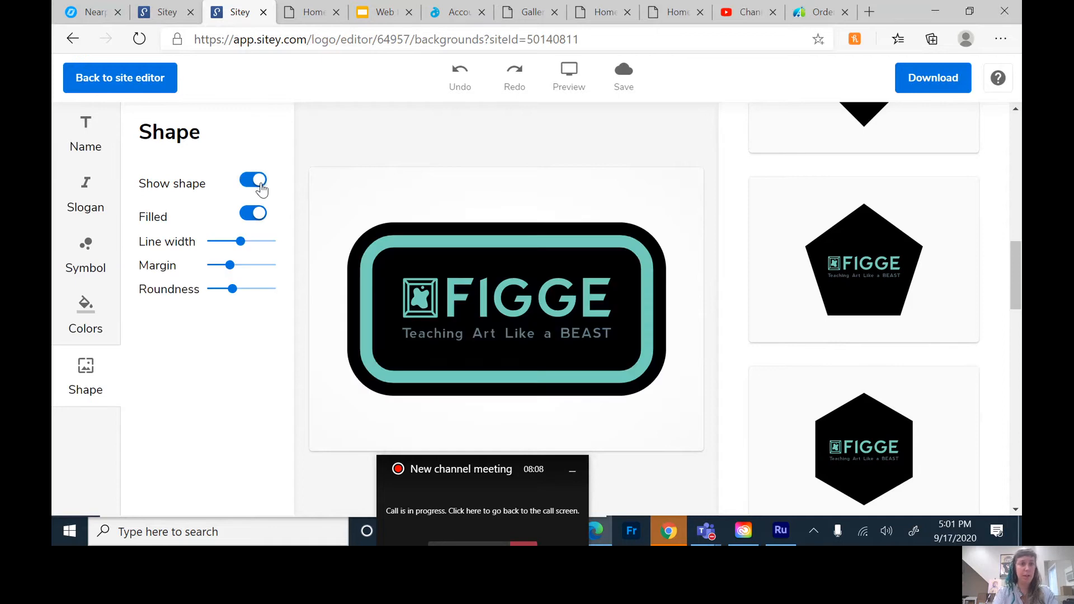
pyautogui.click(247, 216)
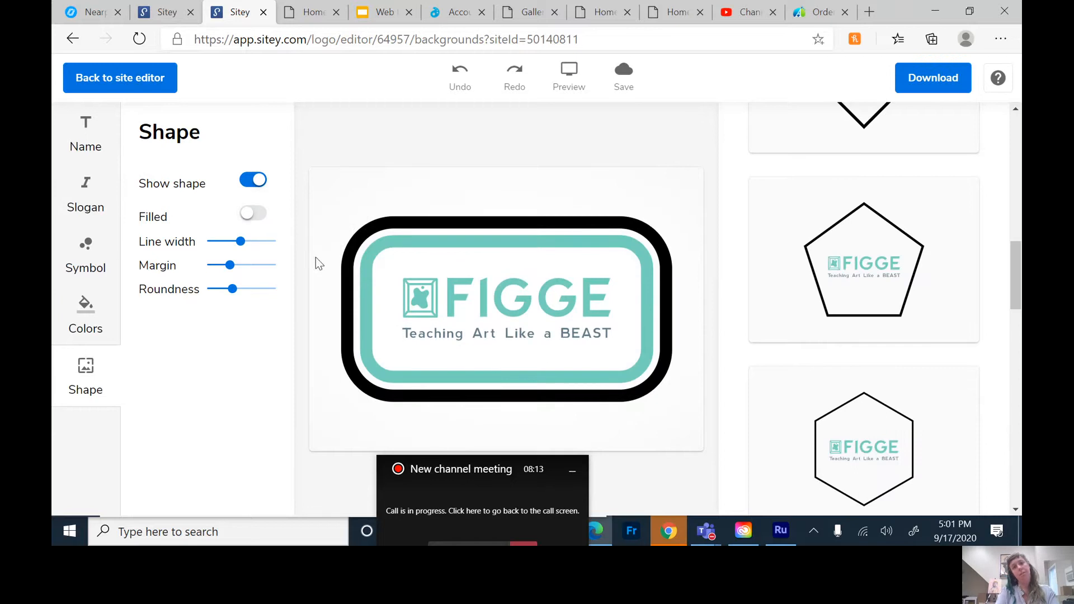
pyautogui.click(259, 217)
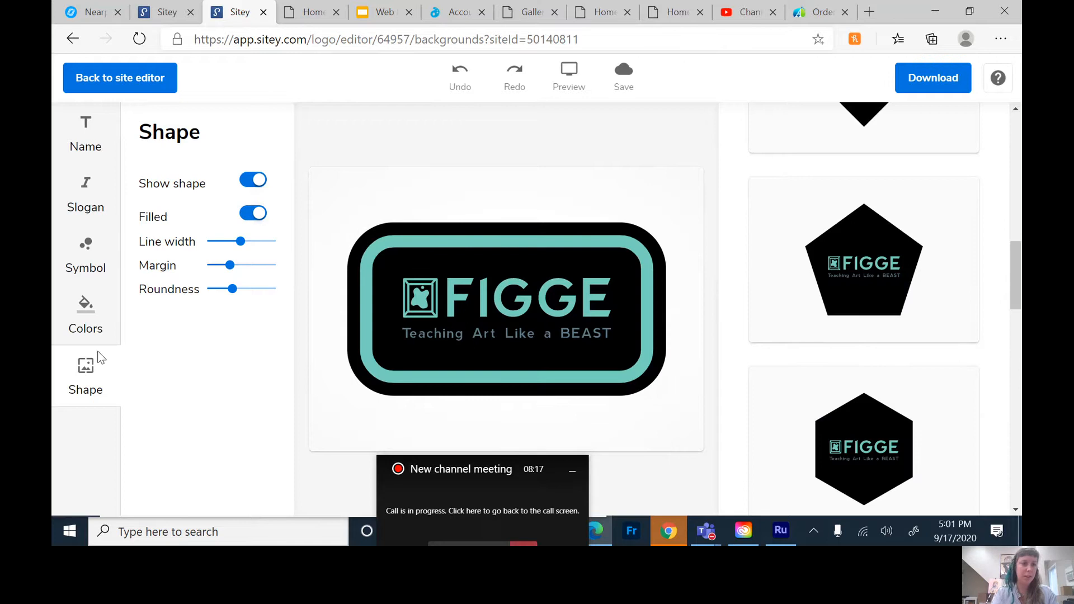
# Step: Set the logo's Name 1 and Slogan colors to white
pyautogui.click(89, 308)
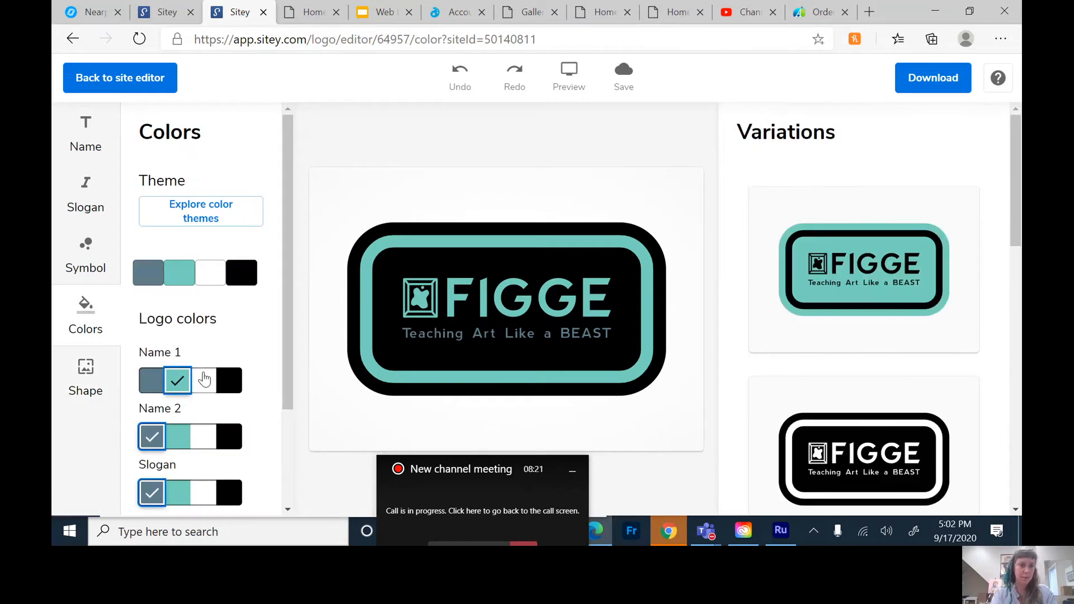
pyautogui.click(204, 381)
pyautogui.scroll(-2, 204, 382)
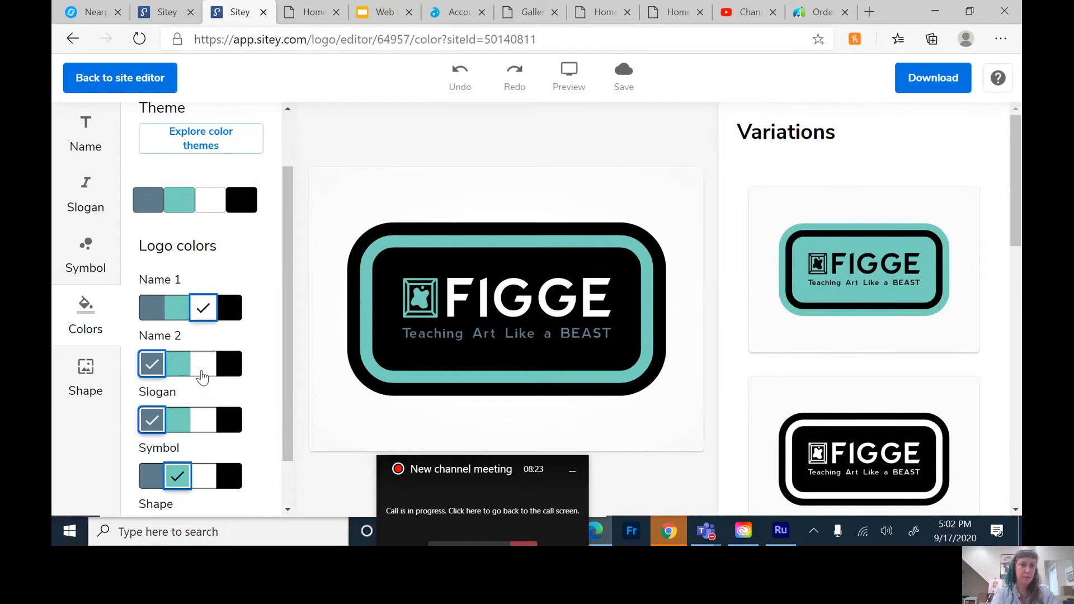
pyautogui.click(203, 422)
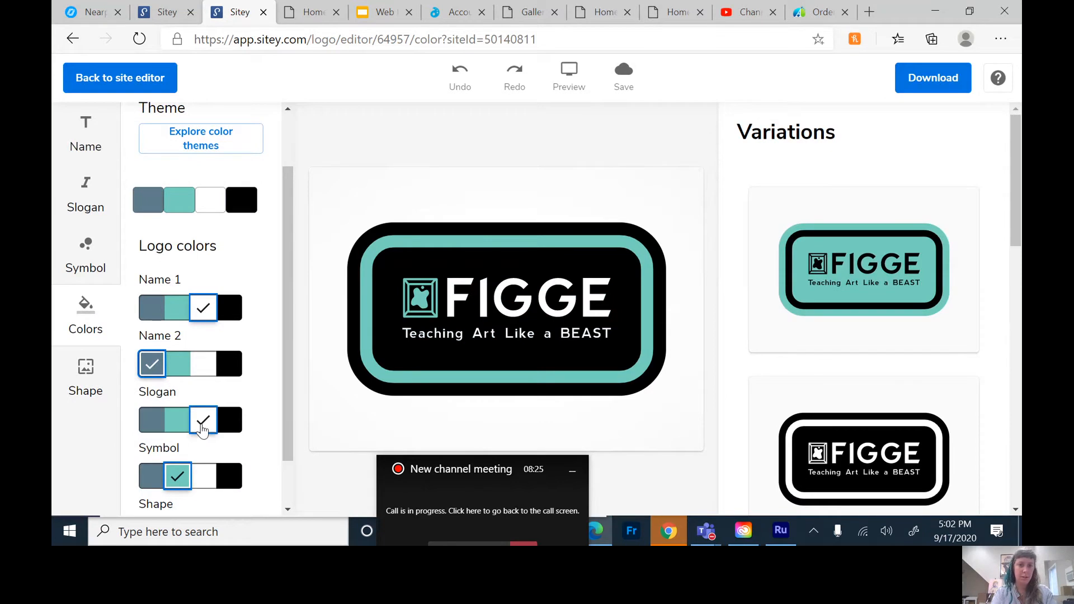
pyautogui.scroll(-1, 205, 269)
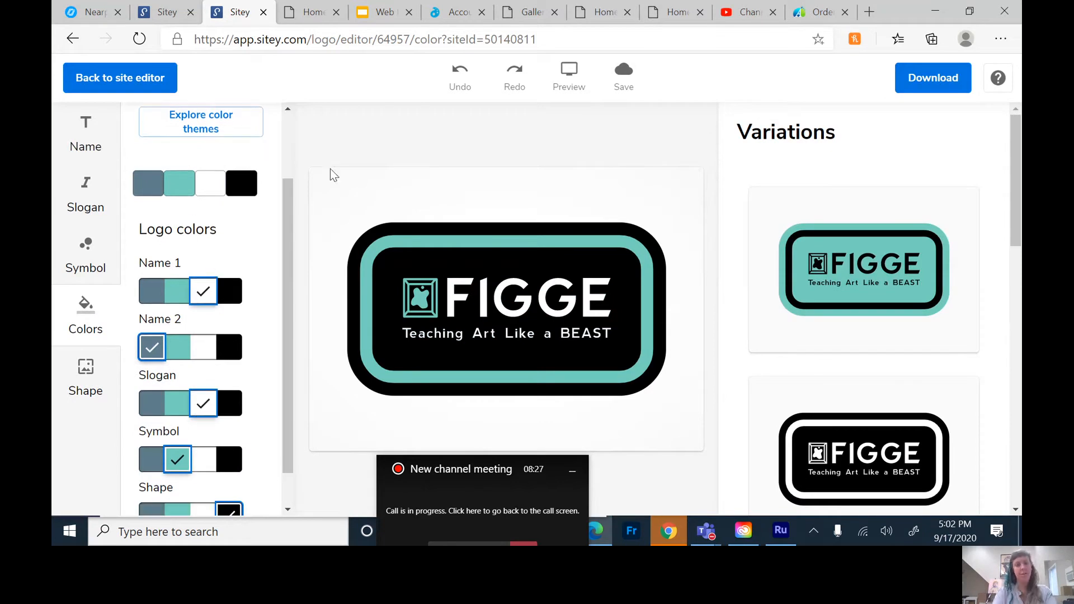
pyautogui.scroll(3, 247, 288)
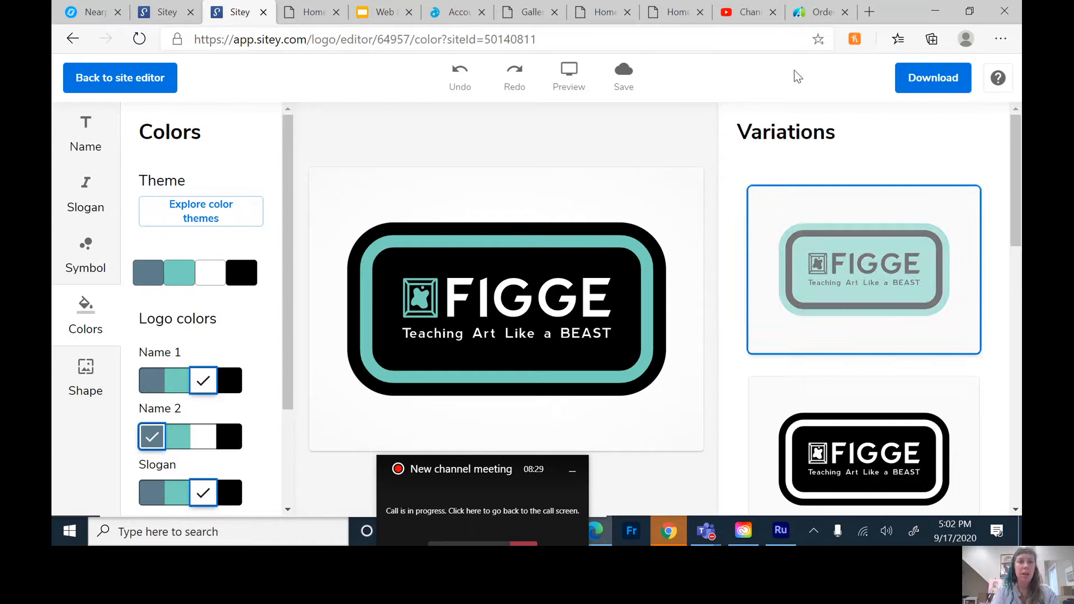
# Step: Save the logo and download its logo pack files
pyautogui.click(625, 80)
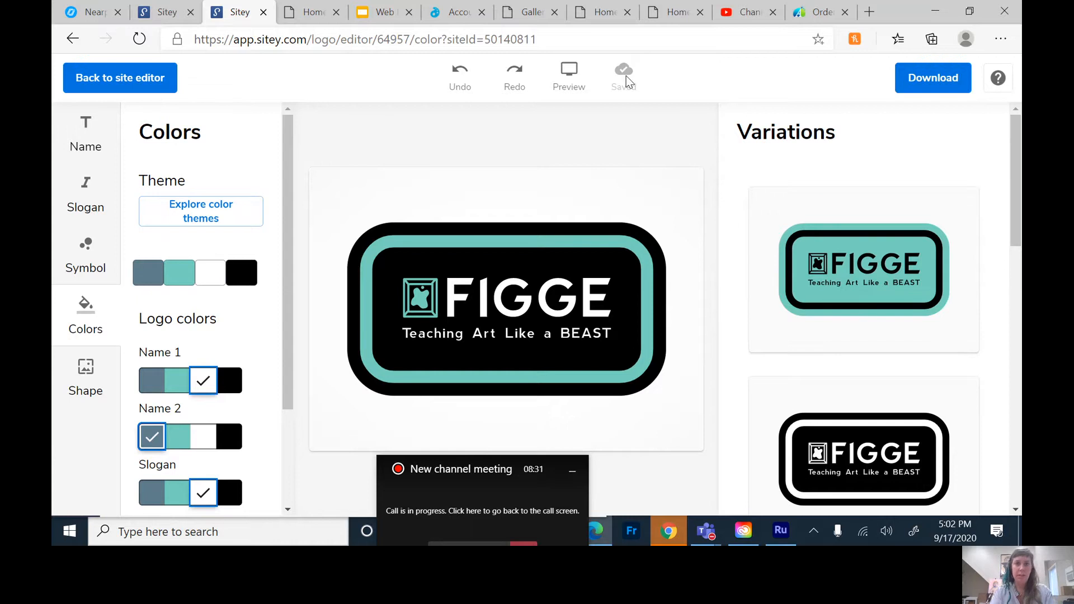
pyautogui.click(940, 89)
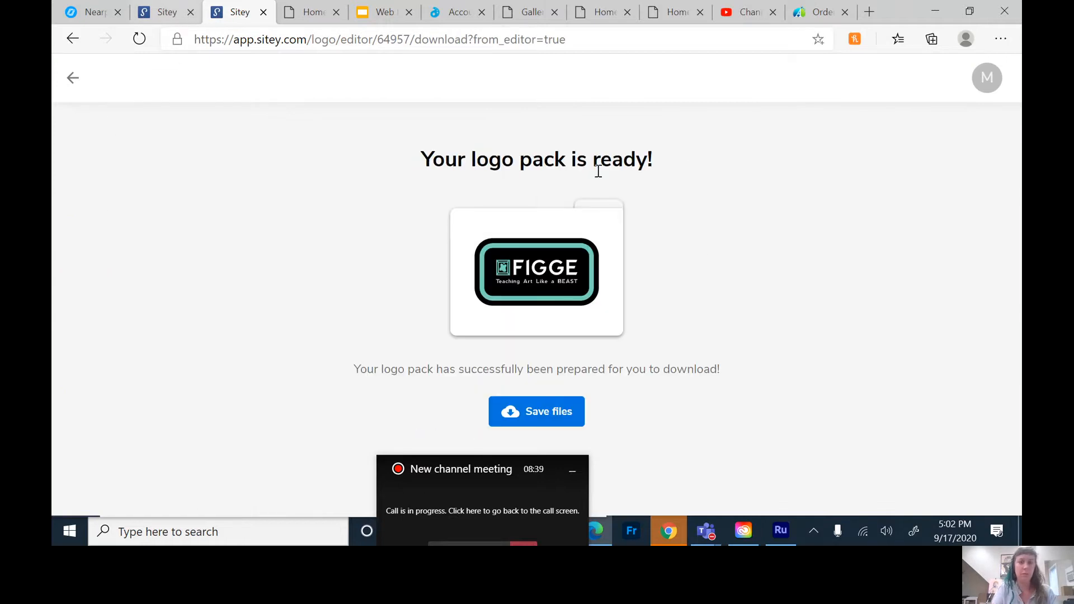
pyautogui.scroll(-1, 571, 297)
pyautogui.scroll(1, 571, 297)
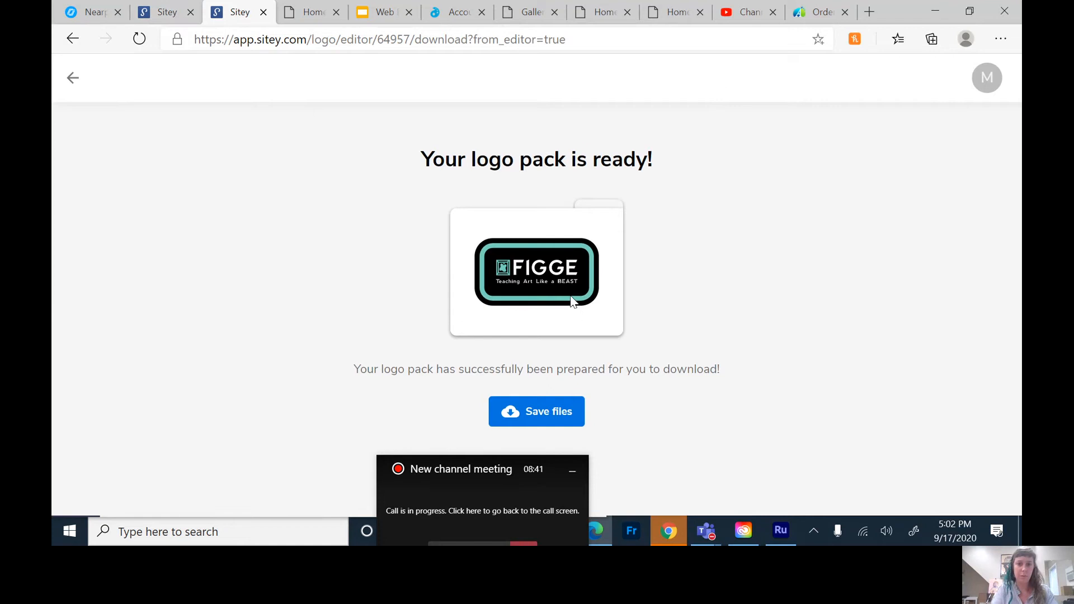
pyautogui.click(538, 417)
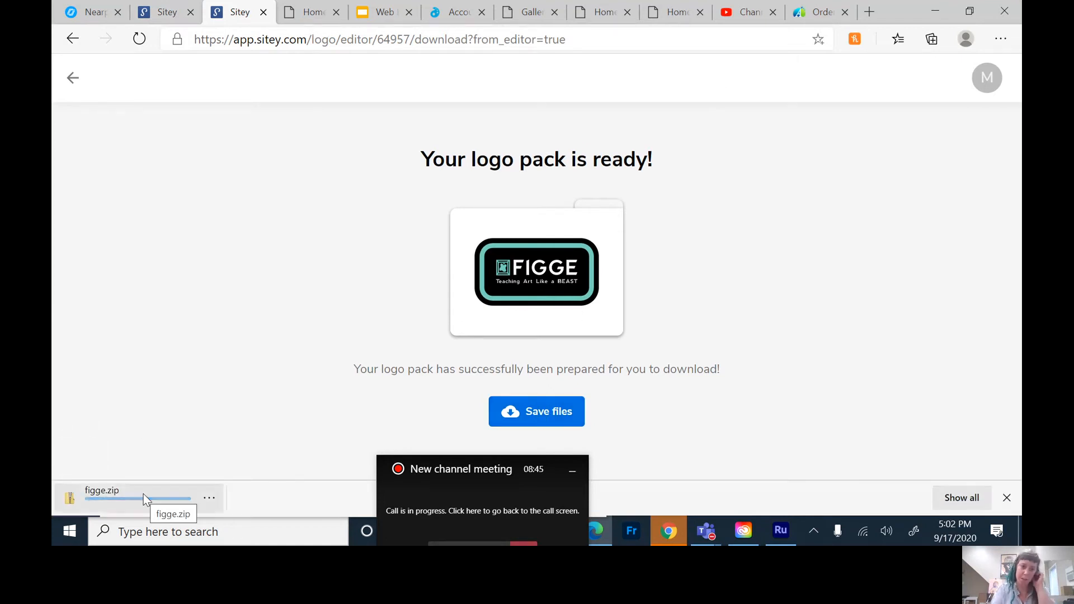
# Step: Set the site's logo to the saved black and teal "Teaching Art Like a BEAST" design and apply it
pyautogui.click(168, 13)
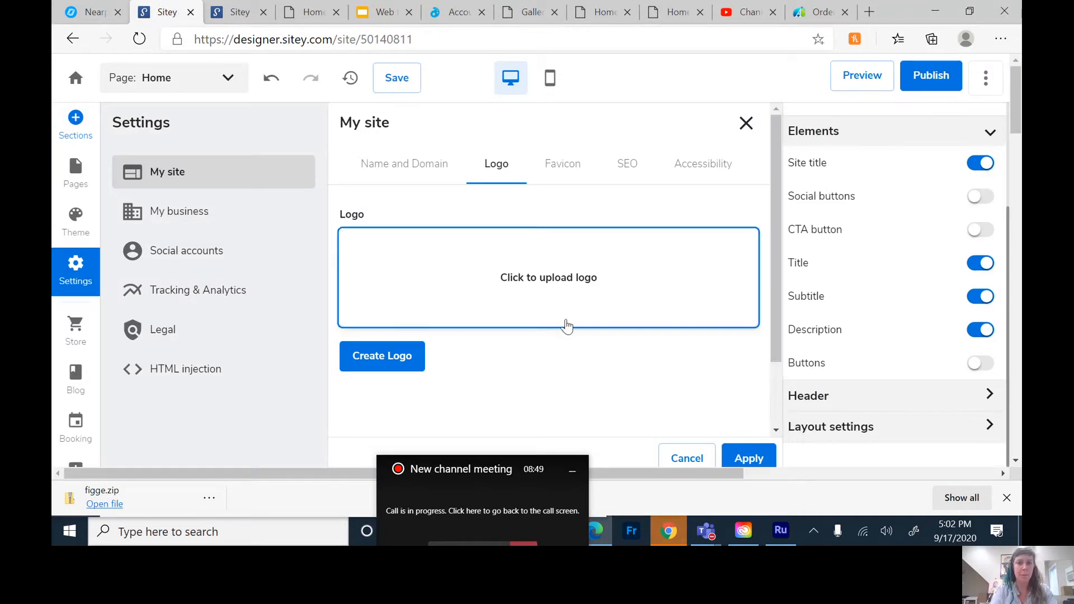
pyautogui.scroll(-1, 661, 342)
pyautogui.scroll(1, 662, 341)
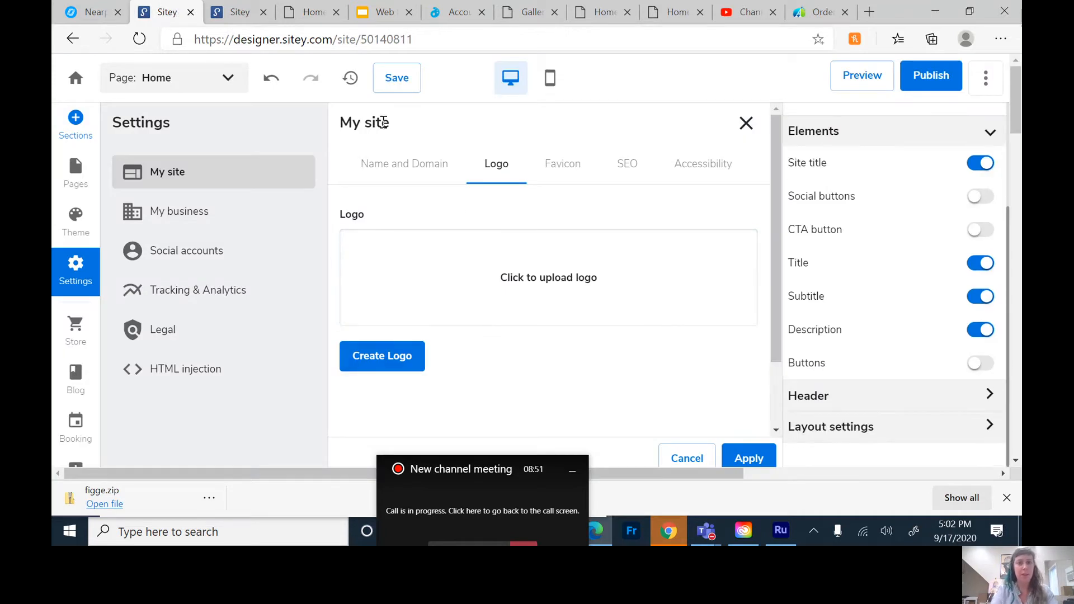
pyautogui.click(545, 295)
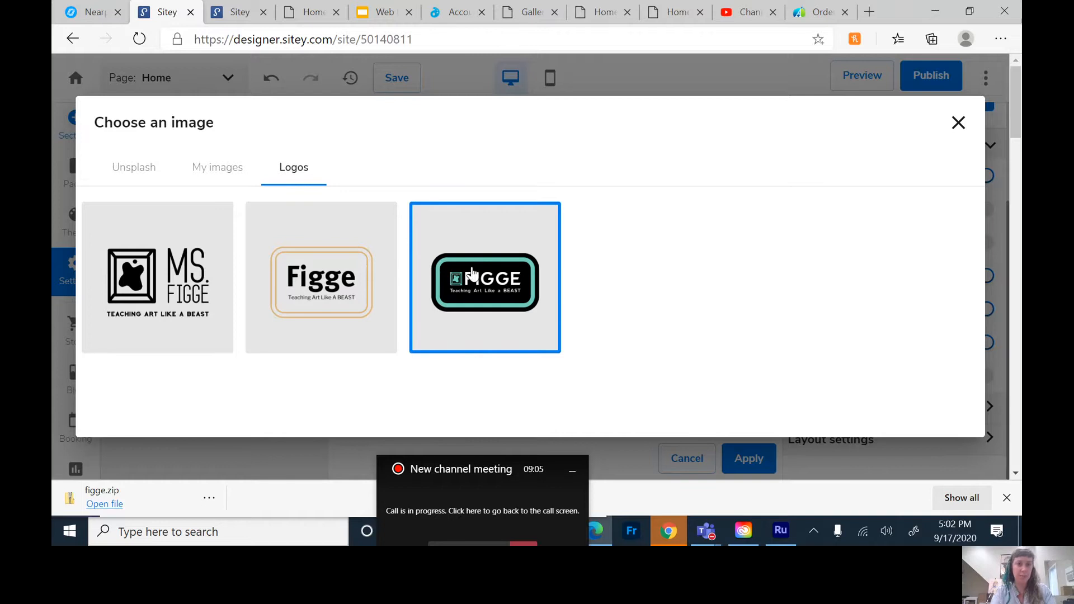
pyautogui.click(460, 289)
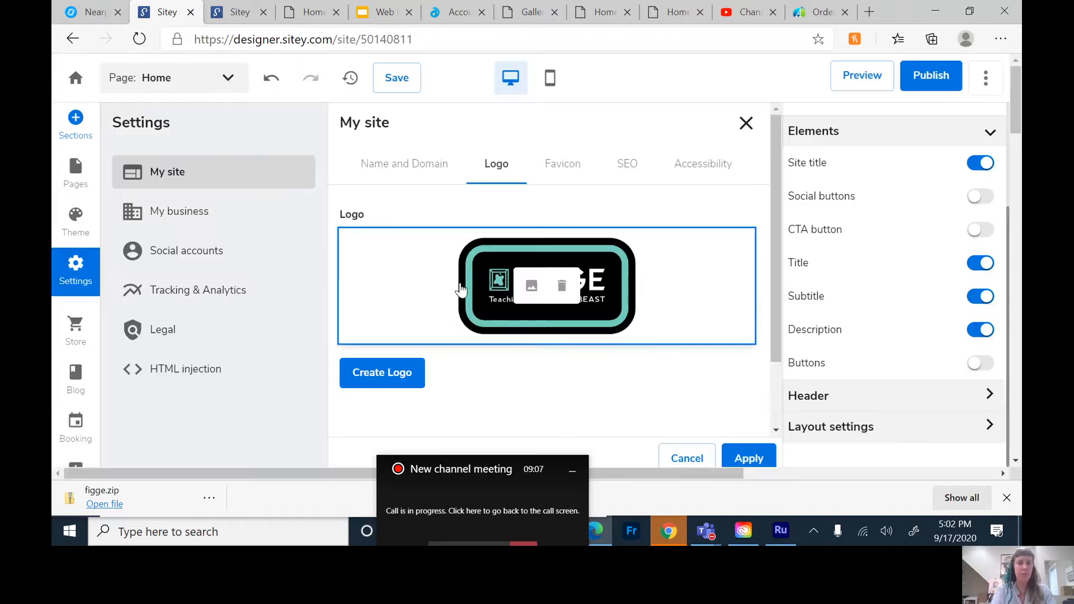
pyautogui.click(751, 458)
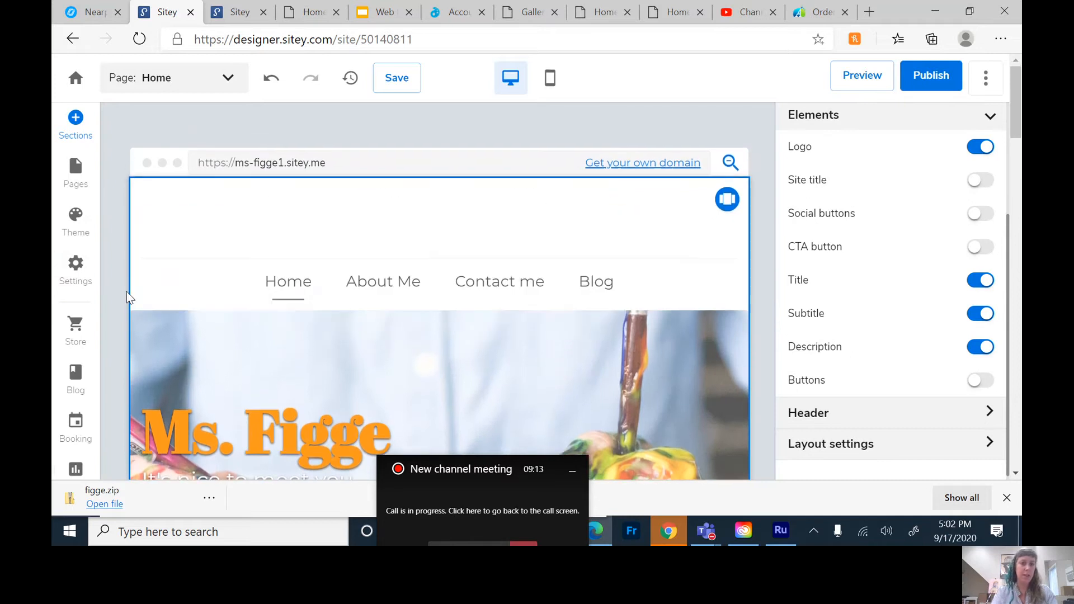
# Step: Change the Home page's top section to the layout with the logo beside the navigation links over the cover image
pyautogui.scroll(-10, 622, 356)
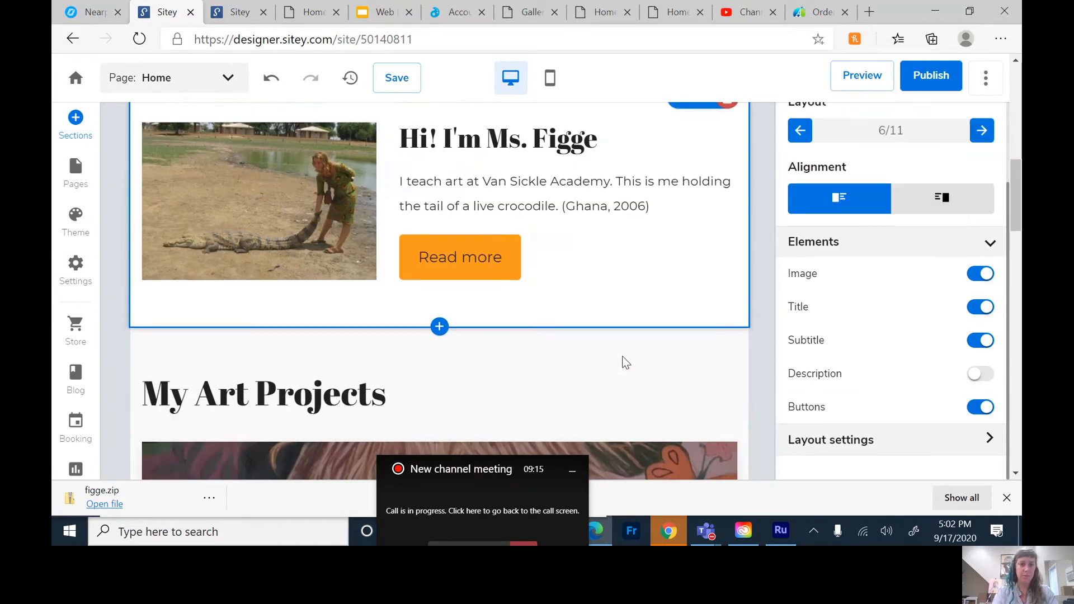
pyautogui.scroll(-3, 622, 356)
pyautogui.scroll(10, 622, 356)
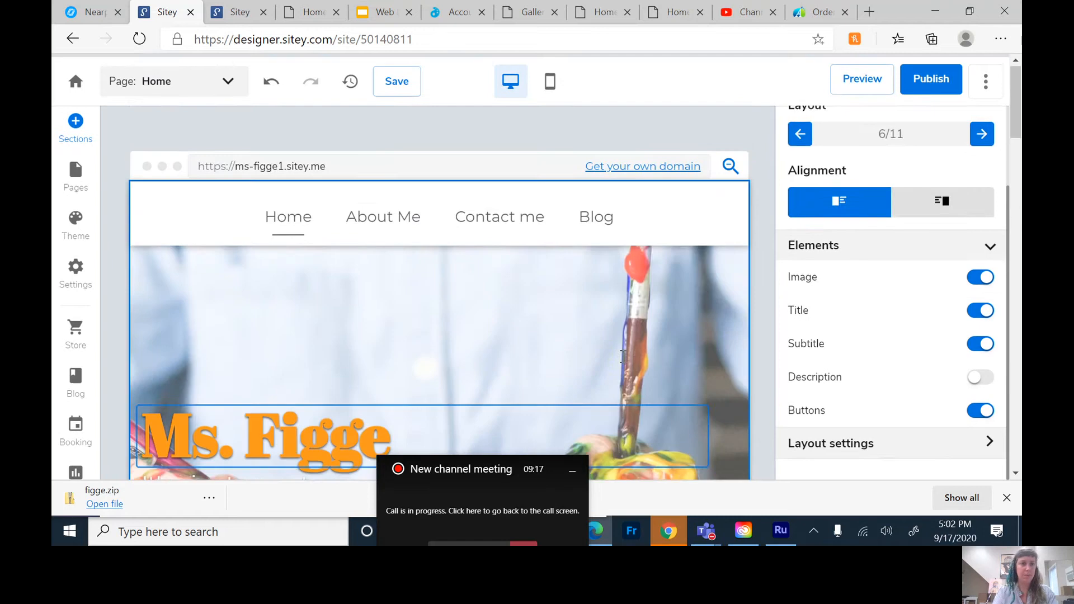
pyautogui.scroll(3, 623, 357)
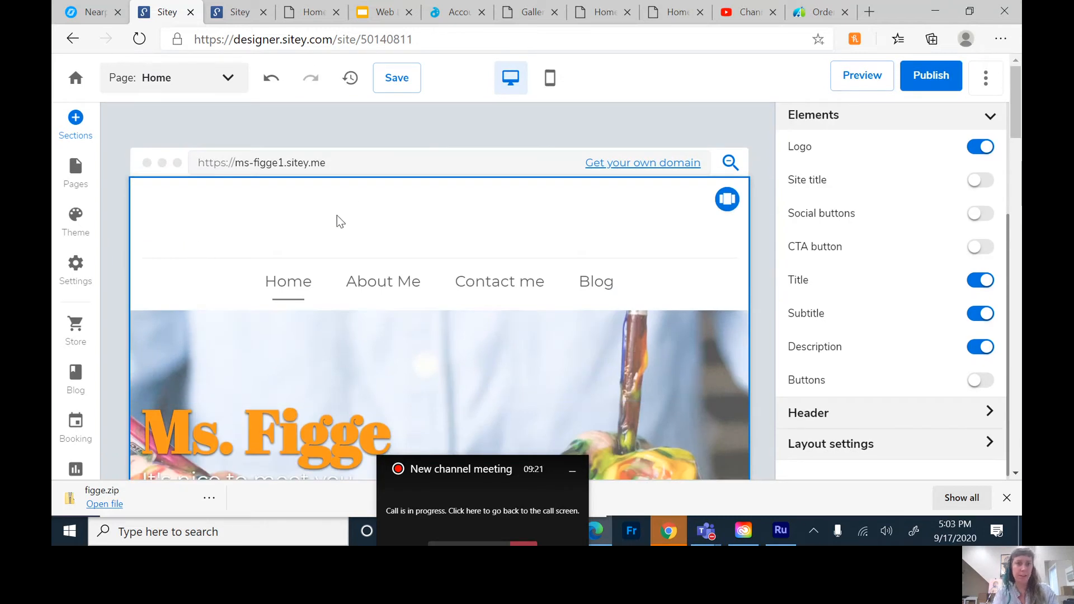
pyautogui.click(727, 200)
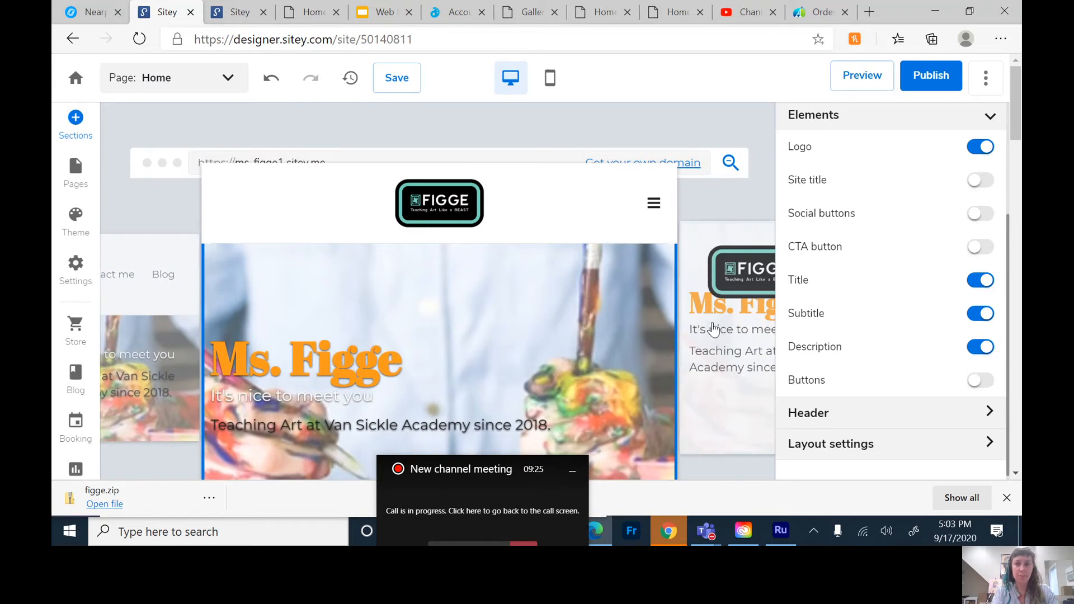
pyautogui.click(727, 340)
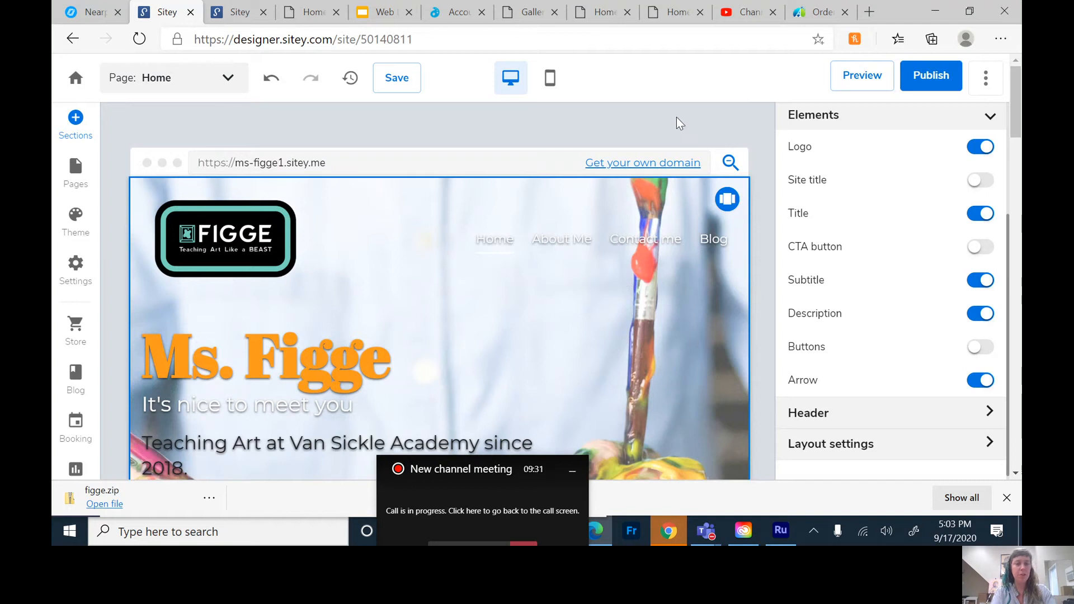
# Step: Review the Home page, publish the site to its free sitey.me address, and return to editing, skipping the experience rating
pyautogui.scroll(-2, 610, 281)
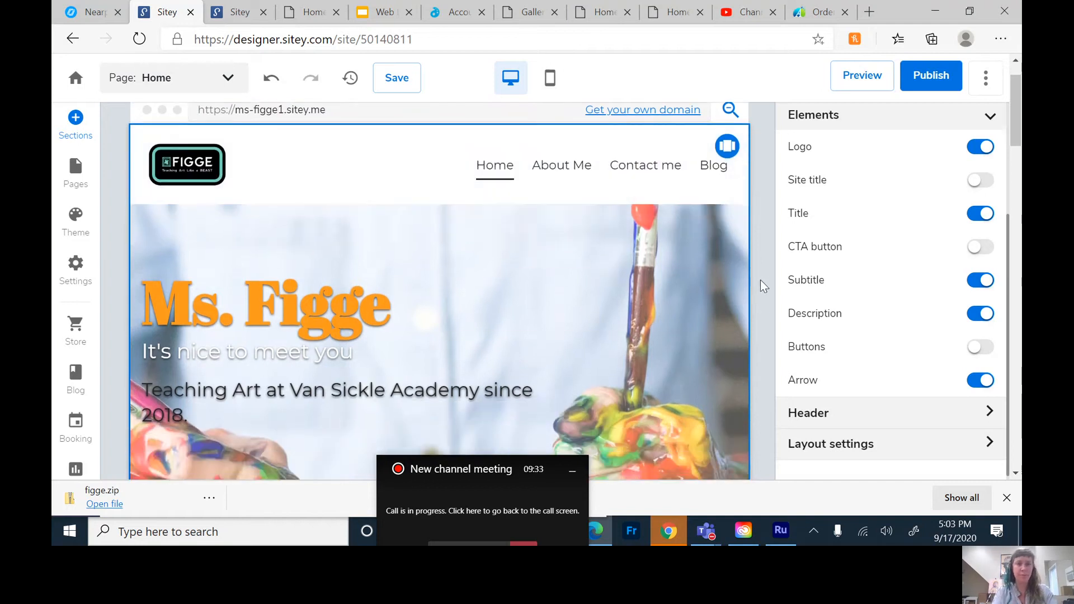
pyautogui.scroll(-5, 667, 314)
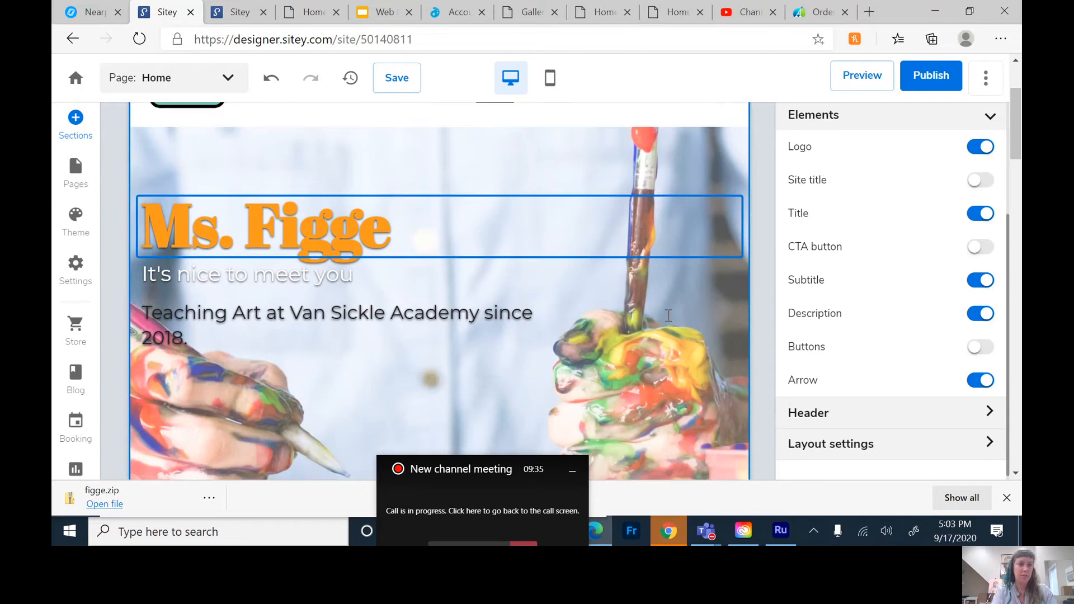
pyautogui.scroll(-15, 666, 315)
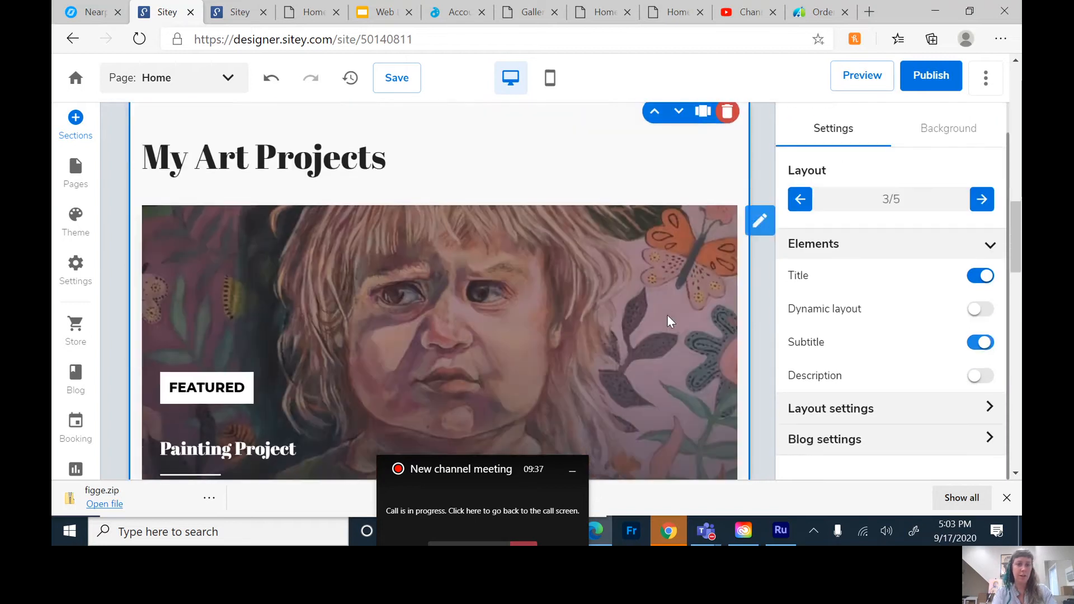
pyautogui.scroll(7, 667, 314)
pyautogui.scroll(10, 666, 316)
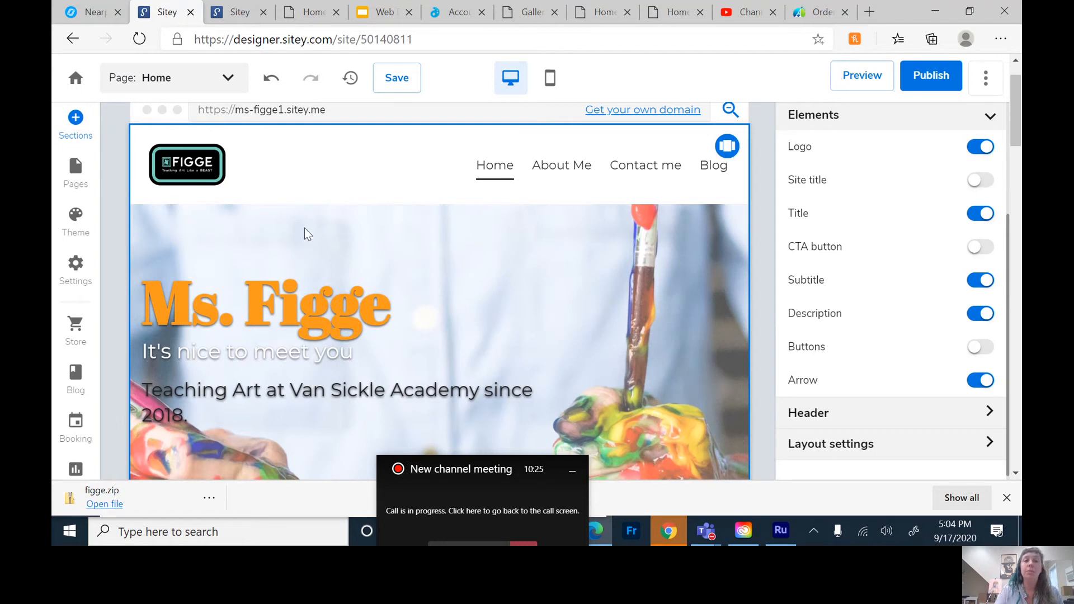
pyautogui.scroll(1, 498, 246)
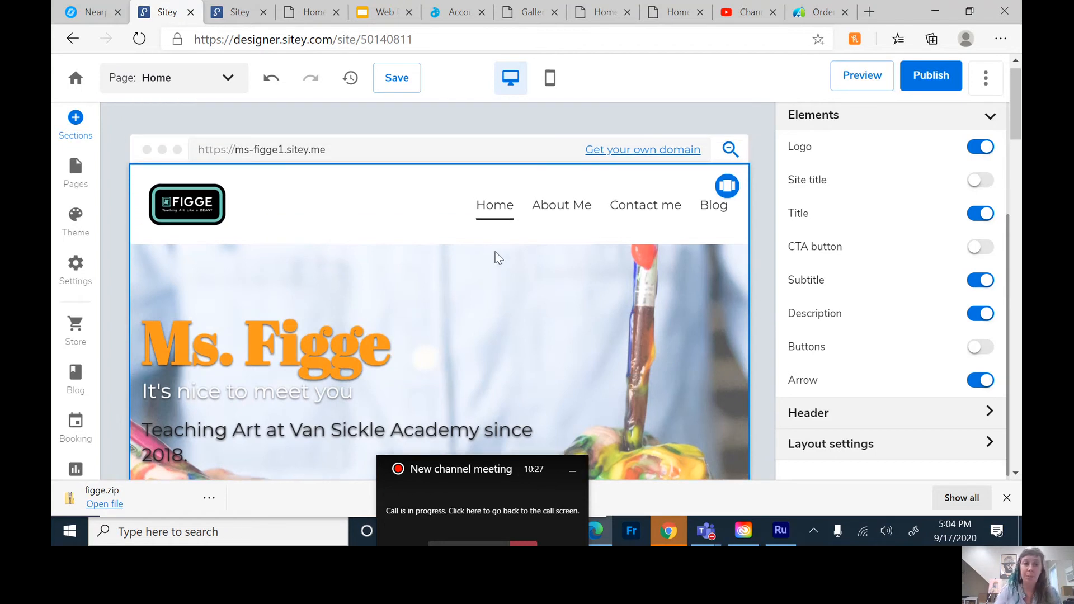
pyautogui.click(930, 75)
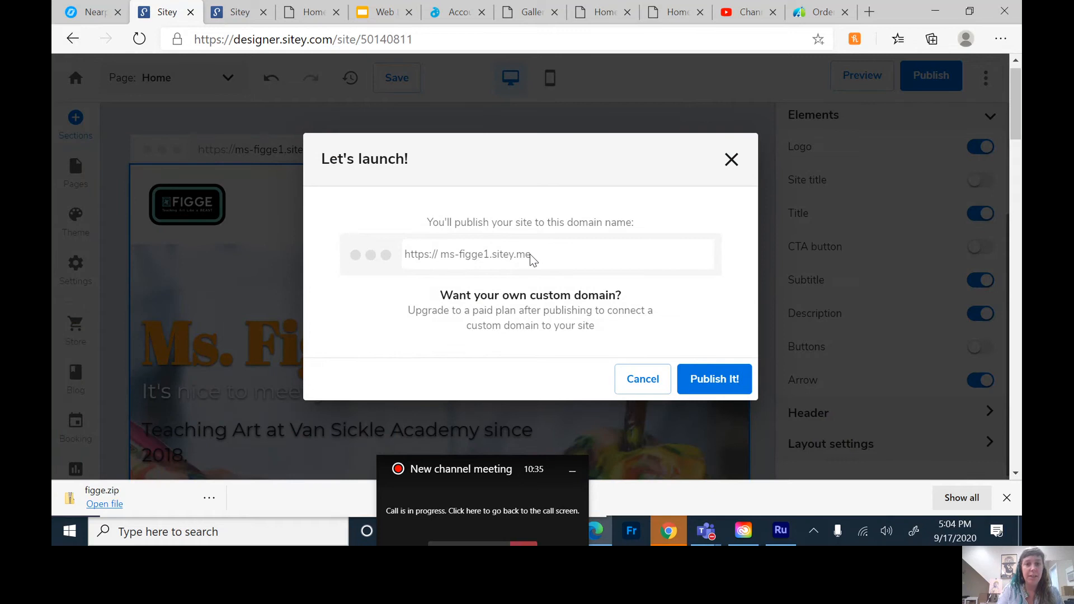
pyautogui.moveTo(405, 253); pyautogui.dragTo(525, 255)
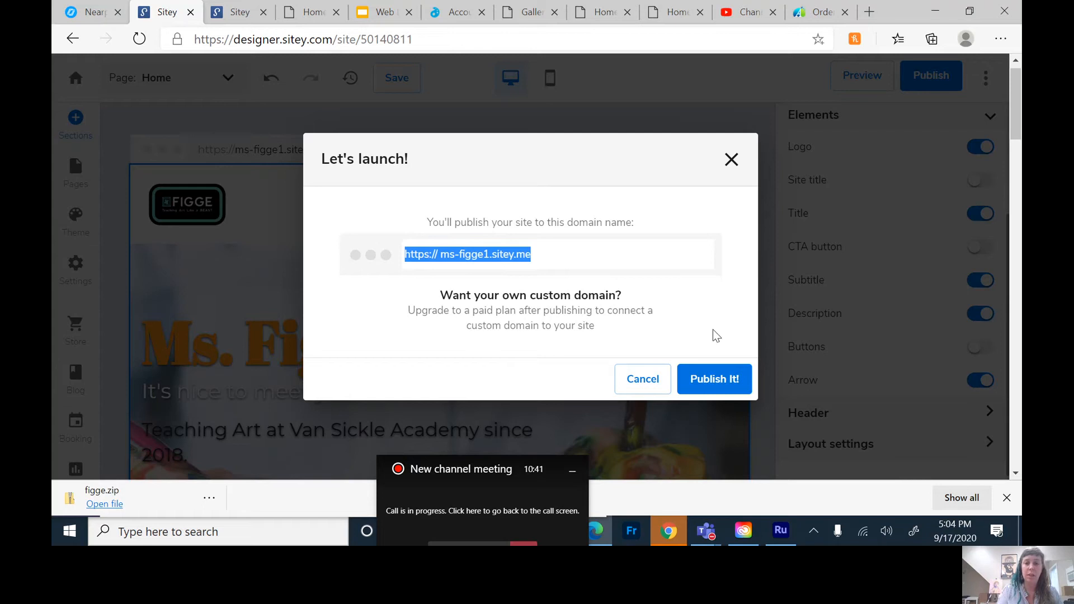
pyautogui.click(707, 376)
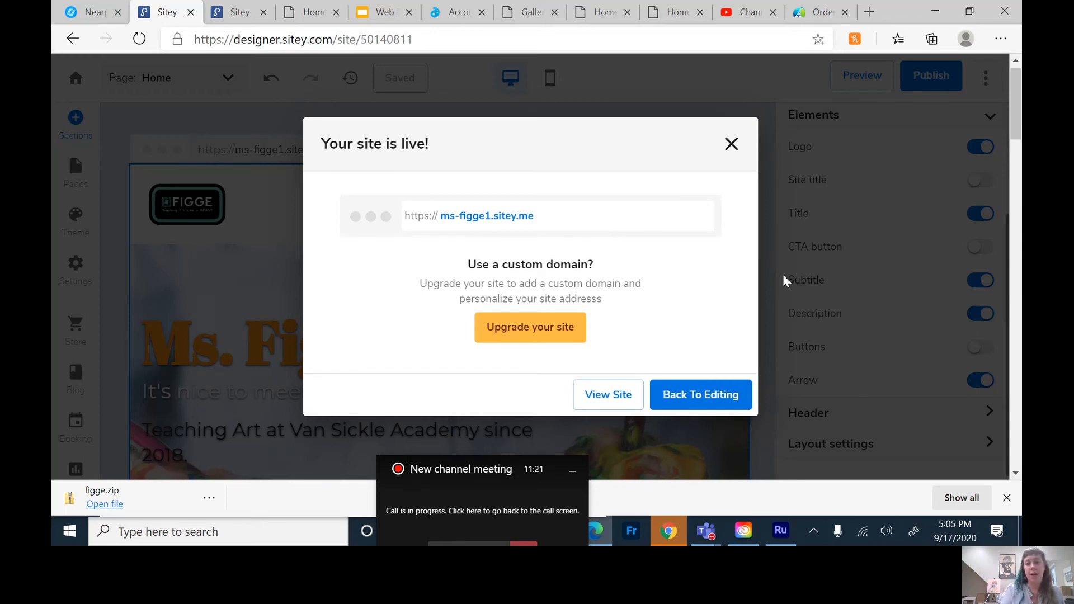
pyautogui.click(699, 395)
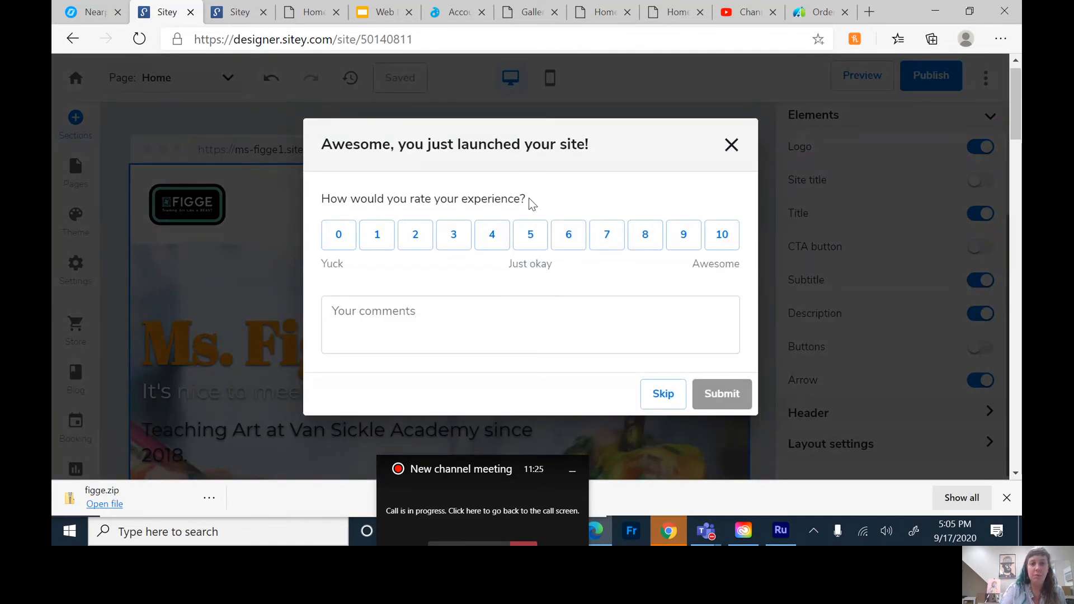
pyautogui.click(675, 395)
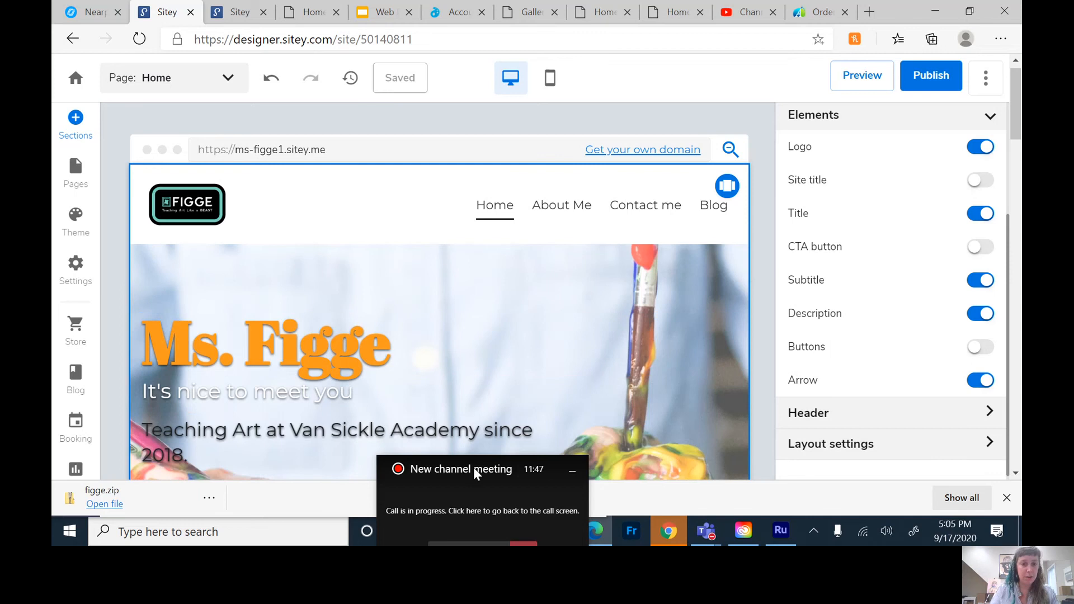
pyautogui.moveTo(473, 468); pyautogui.dragTo(480, 212)
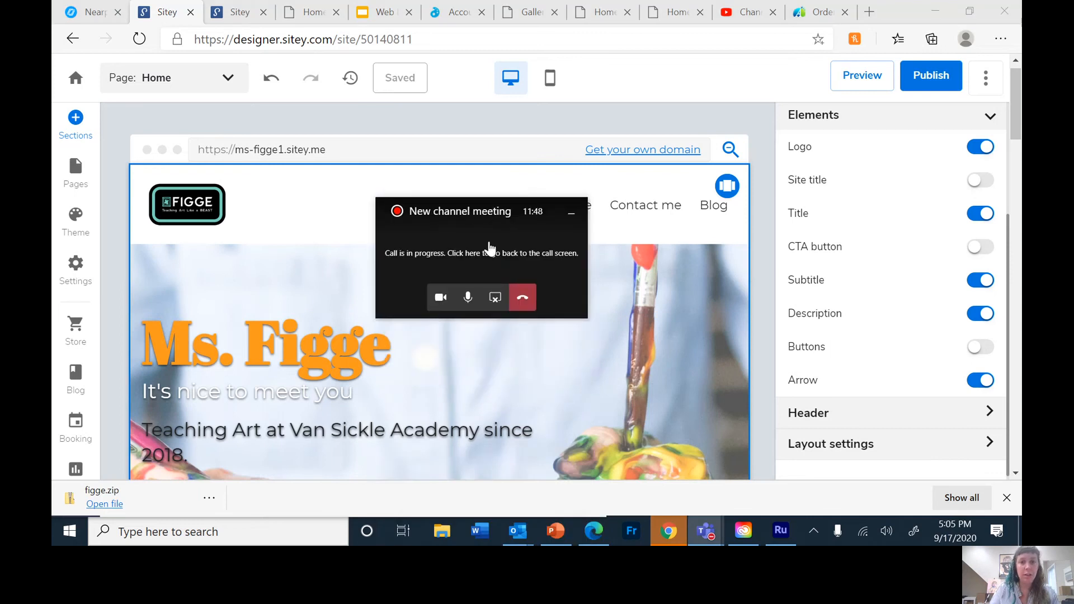
pyautogui.click(496, 300)
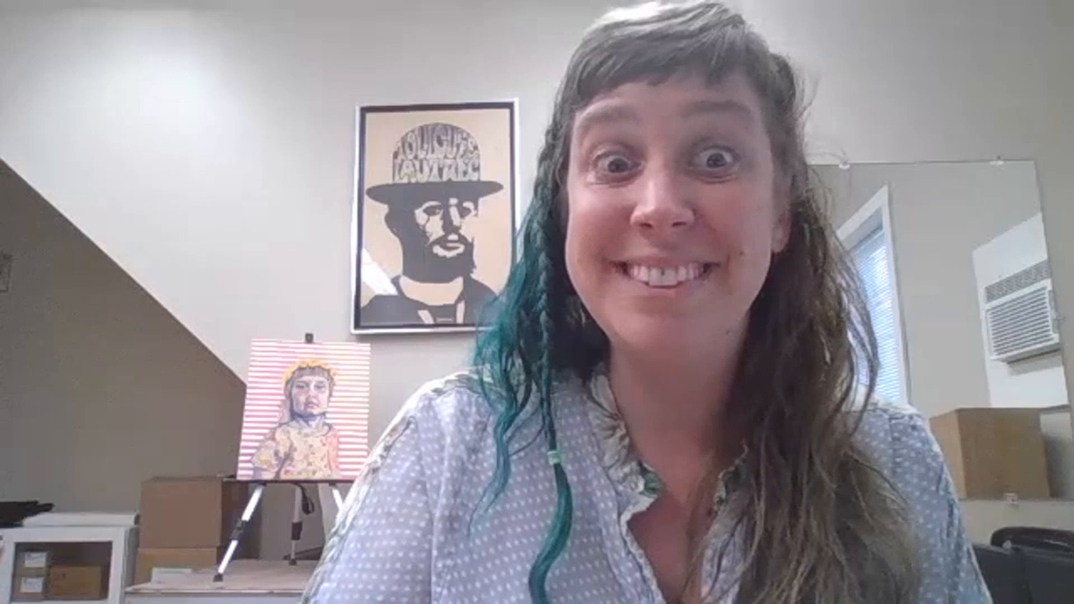